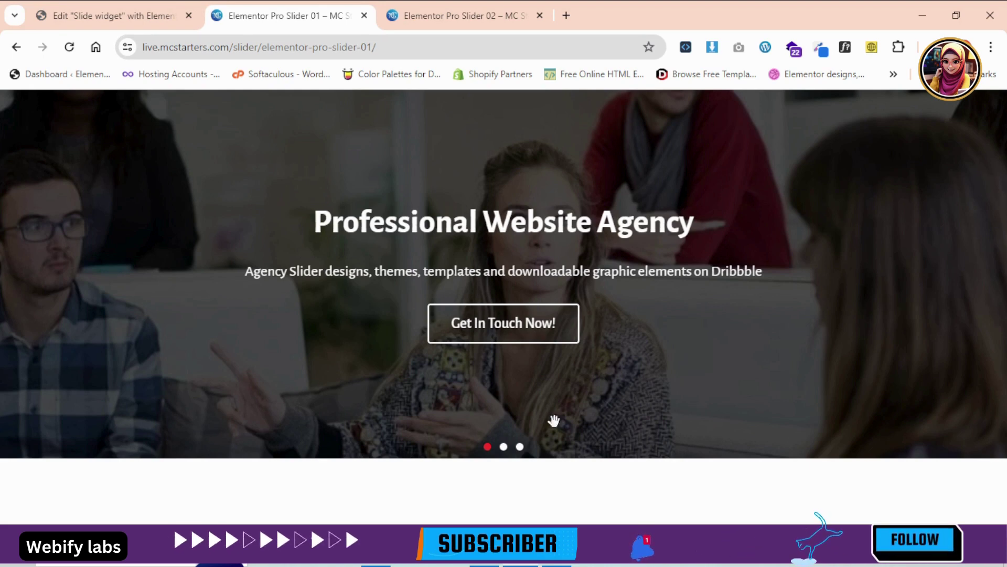
Look through the slides on the Elementor Pro Slider 01 and Elementor Pro Slider 02 demo pages
left_click(503, 447)
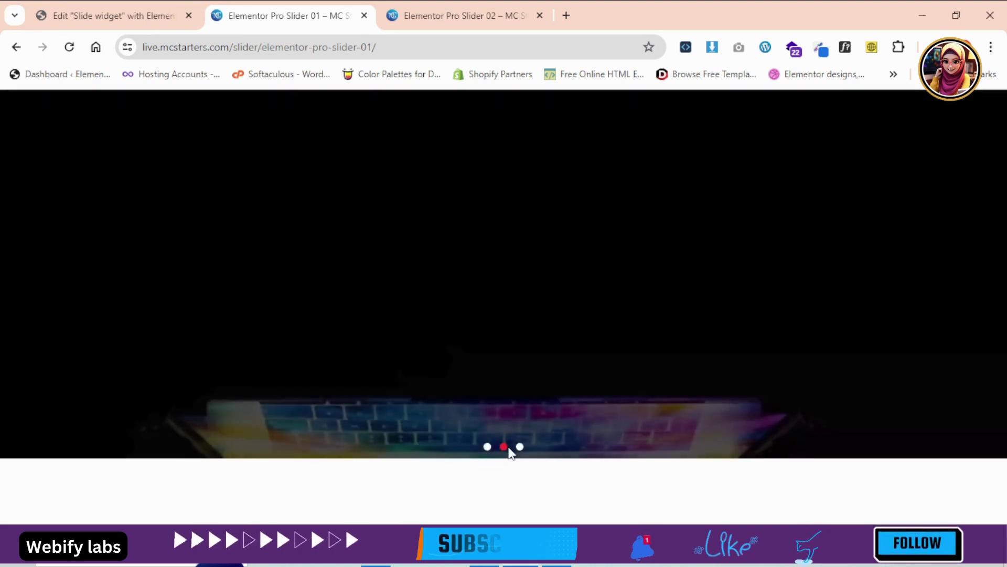
left_click(519, 448)
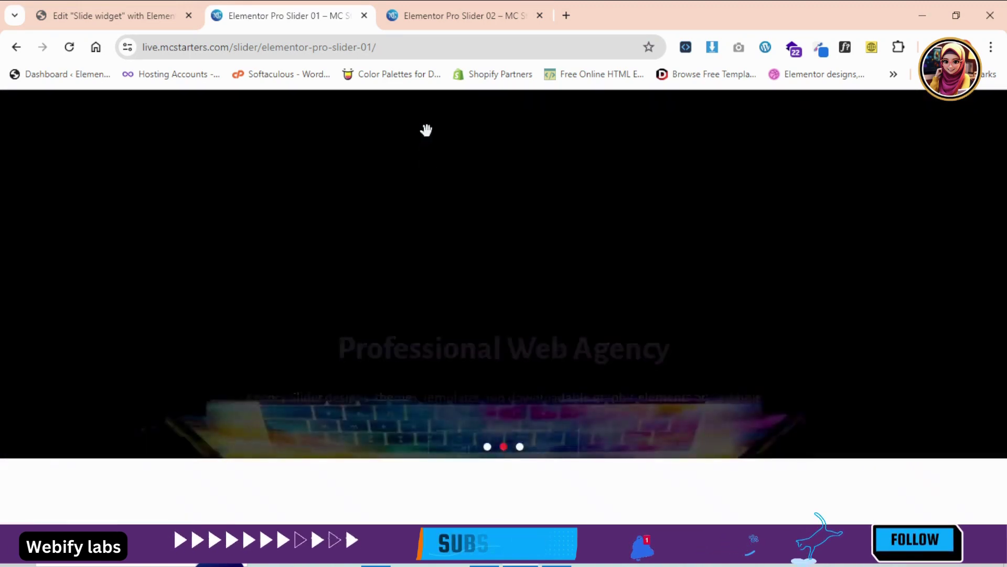
left_click(435, 16)
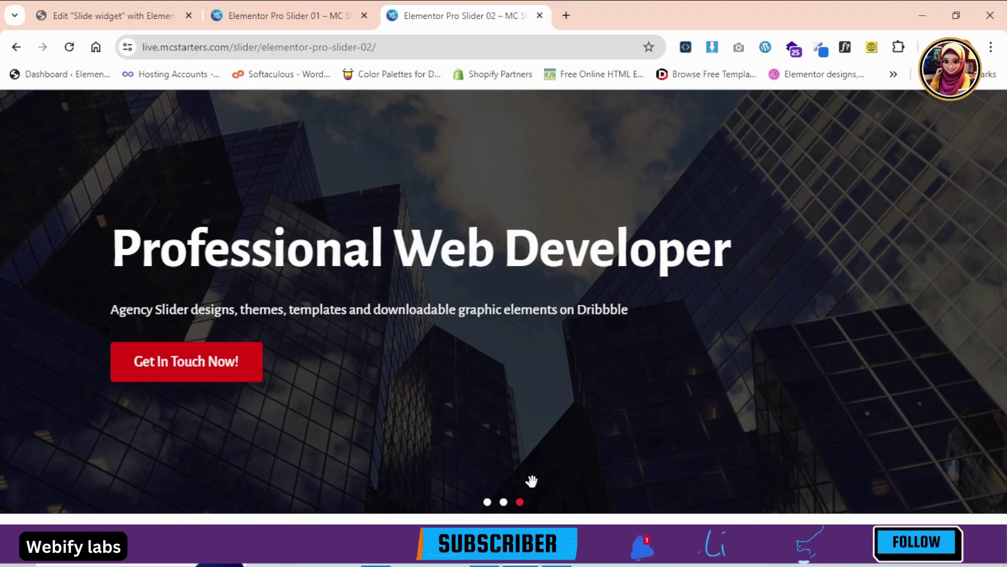
left_click(303, 11)
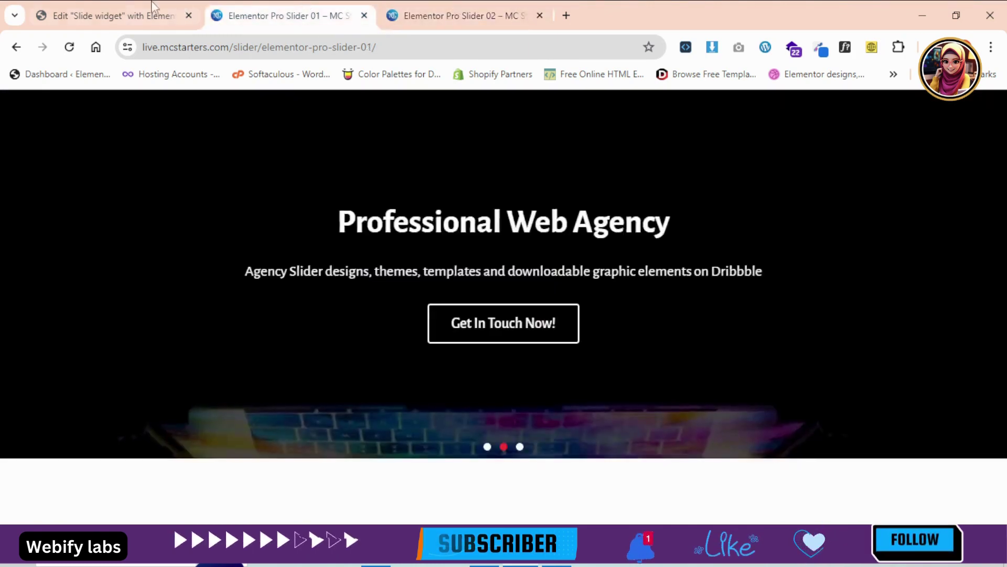
Switch to the "Slide widget" page in the Elementor editor and place a Slides widget in the empty container below the existing slider
left_click(121, 14)
left_click_drag(1002, 341, 1002, 263)
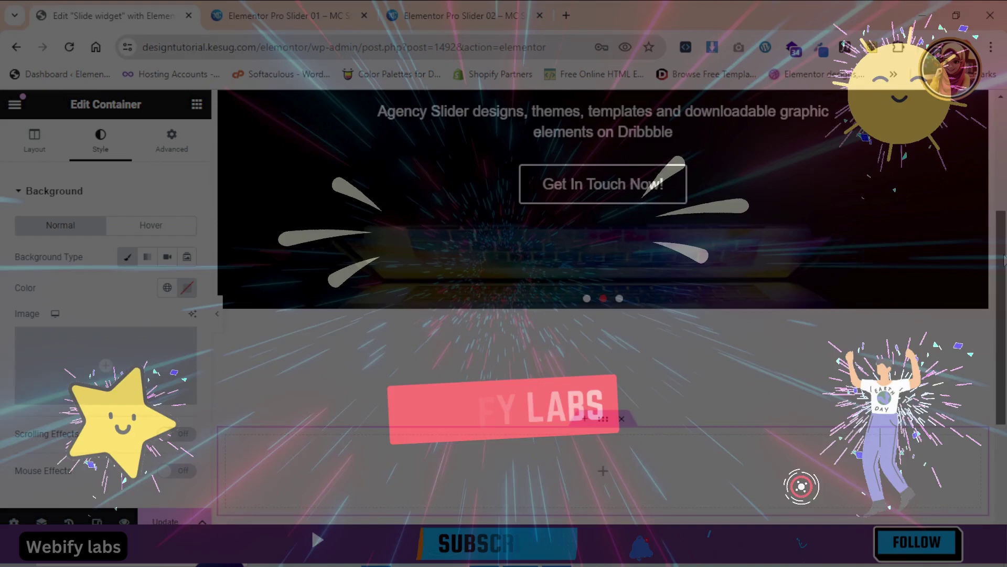
scroll(958, 368, "down", 1)
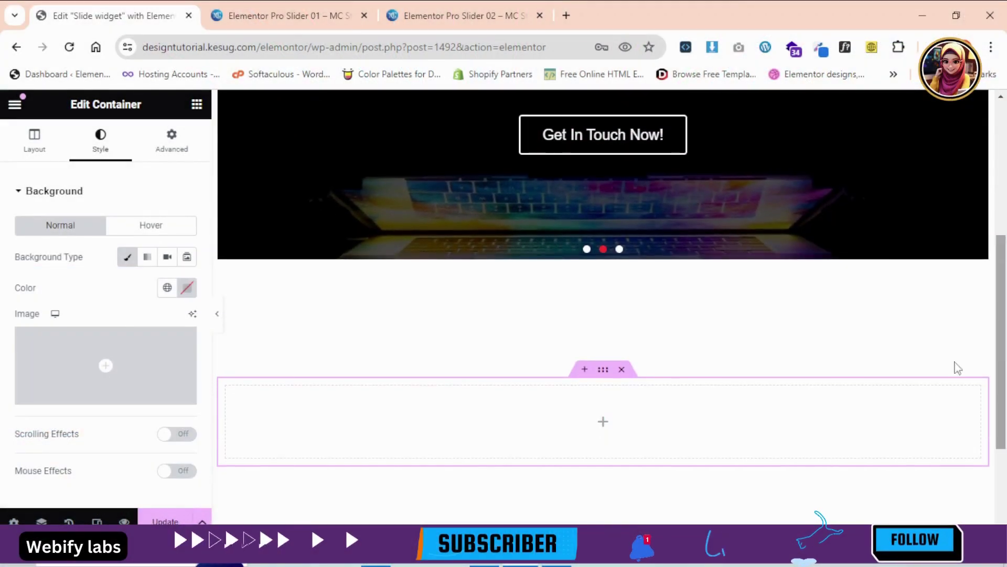
left_click(194, 108)
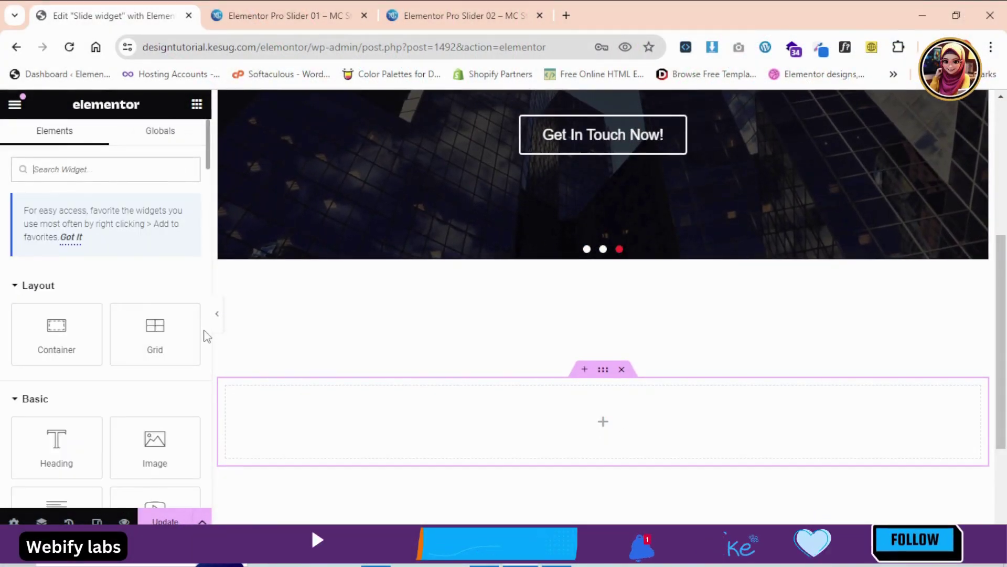
scroll(207, 336, "down", 10)
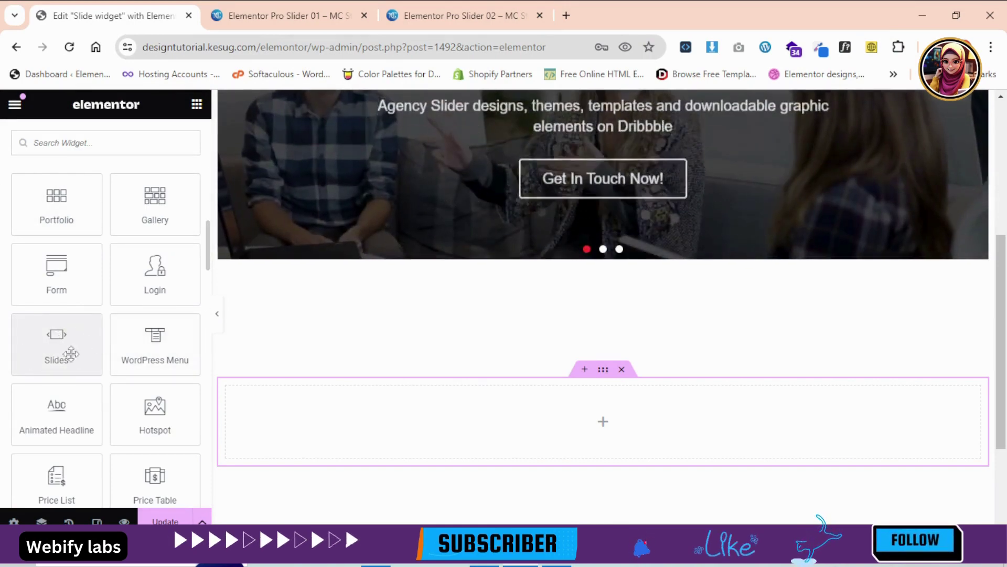
left_click_drag(69, 347, 519, 418)
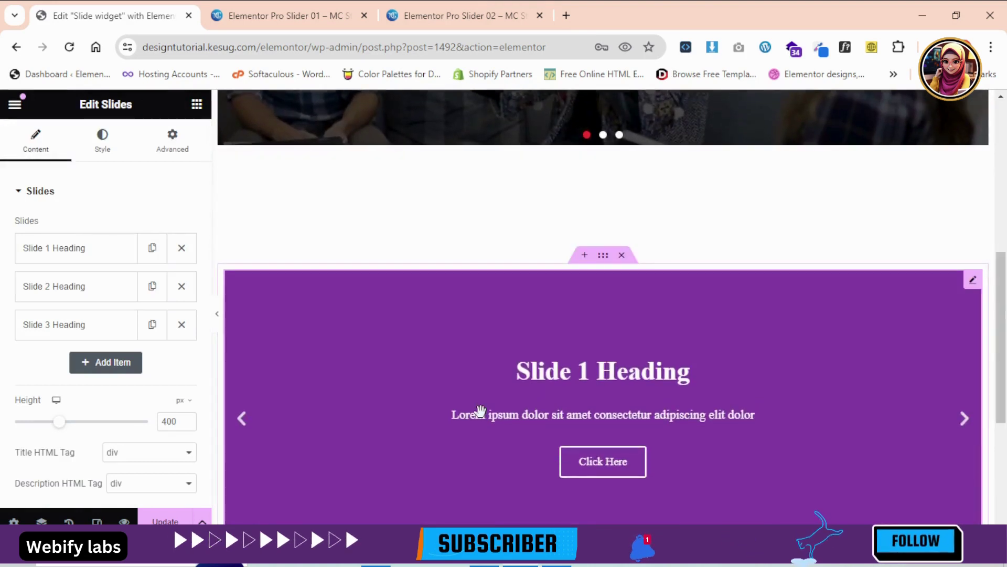
Add a fourth slide to the new Slides widget and delete it again
scroll(877, 305, "down", 2)
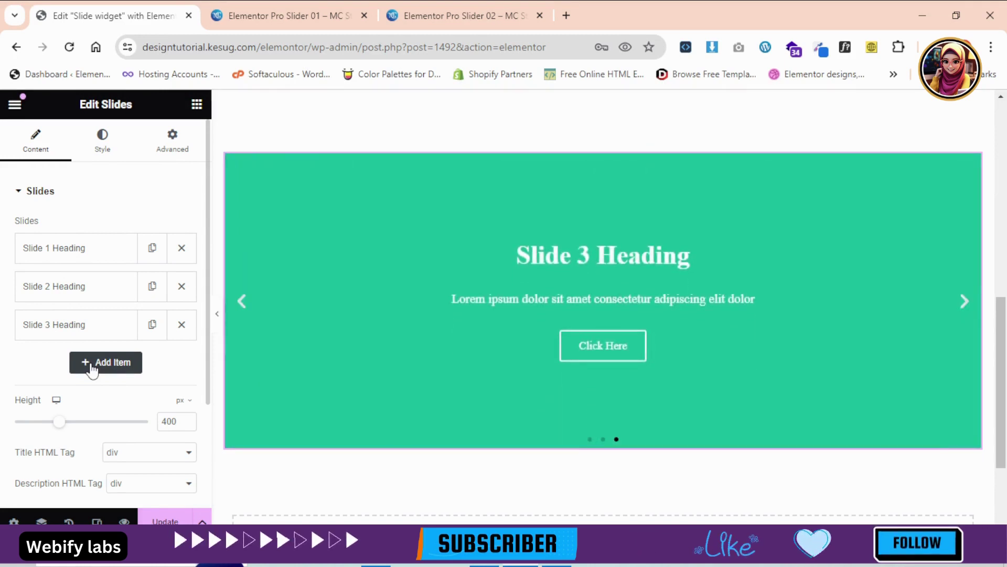
left_click(92, 368)
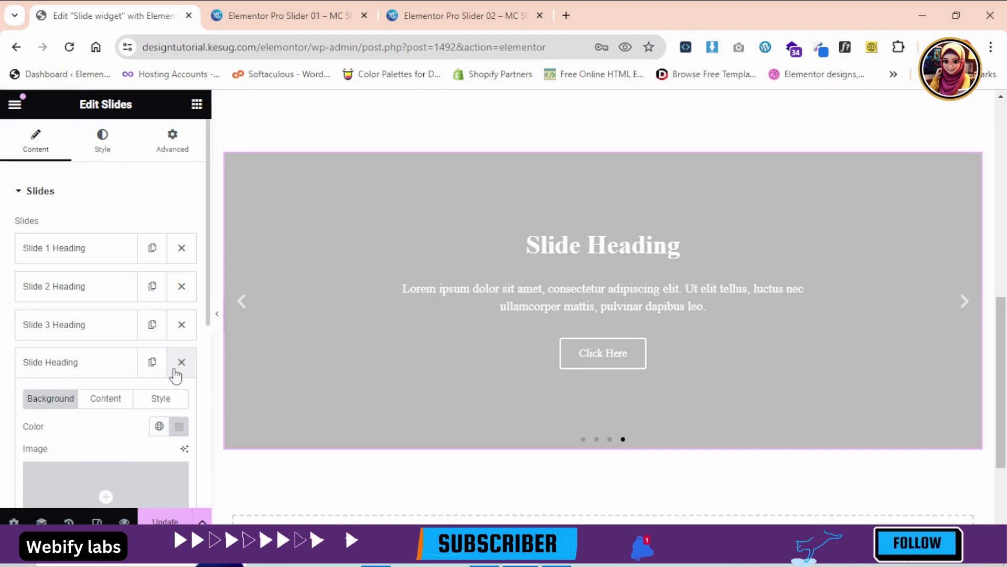
left_click(181, 363)
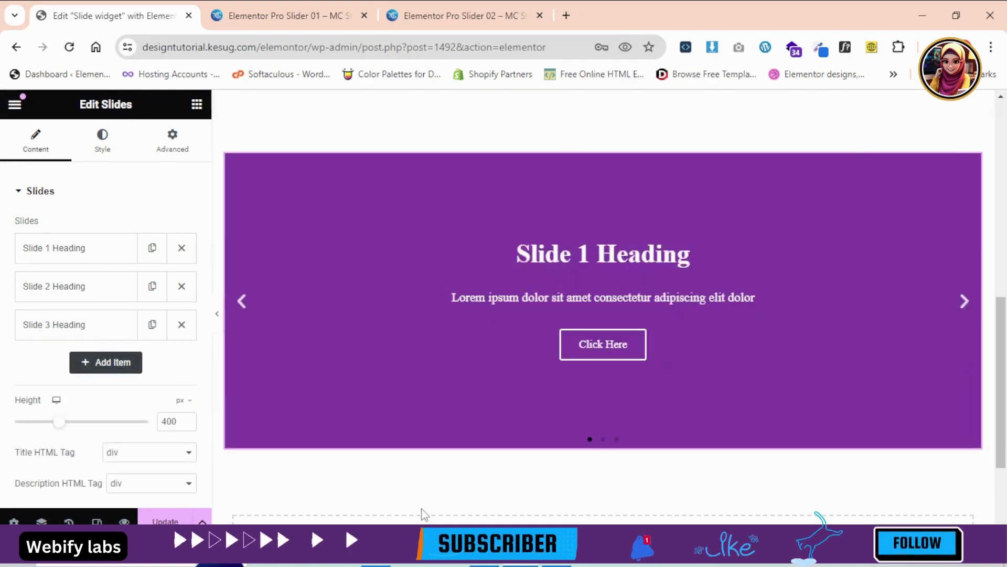
left_click(550, 564)
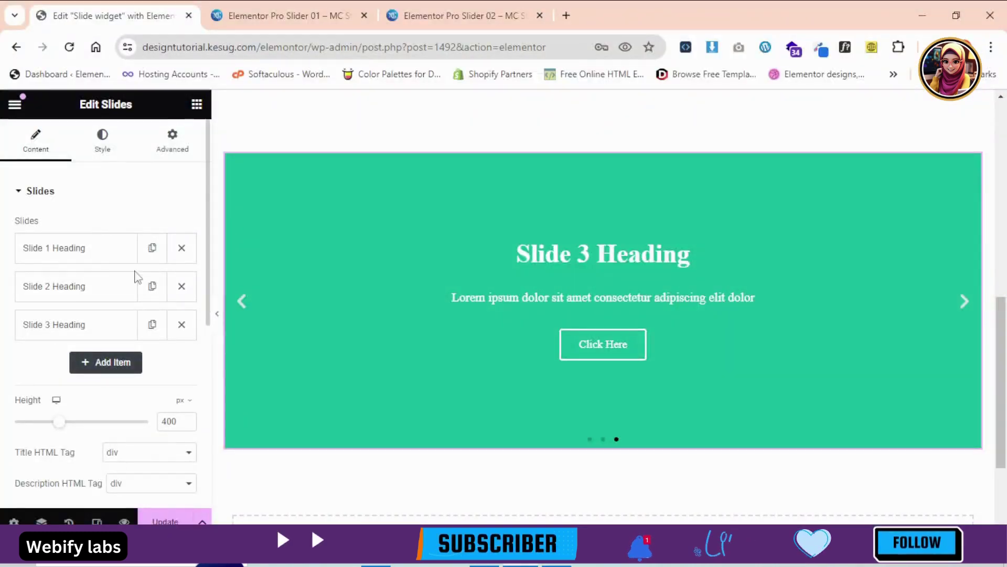
Set the background image of Slide 1 to workplace-1245776_1280-1024x682-2.jpg from the media library
left_click(76, 257)
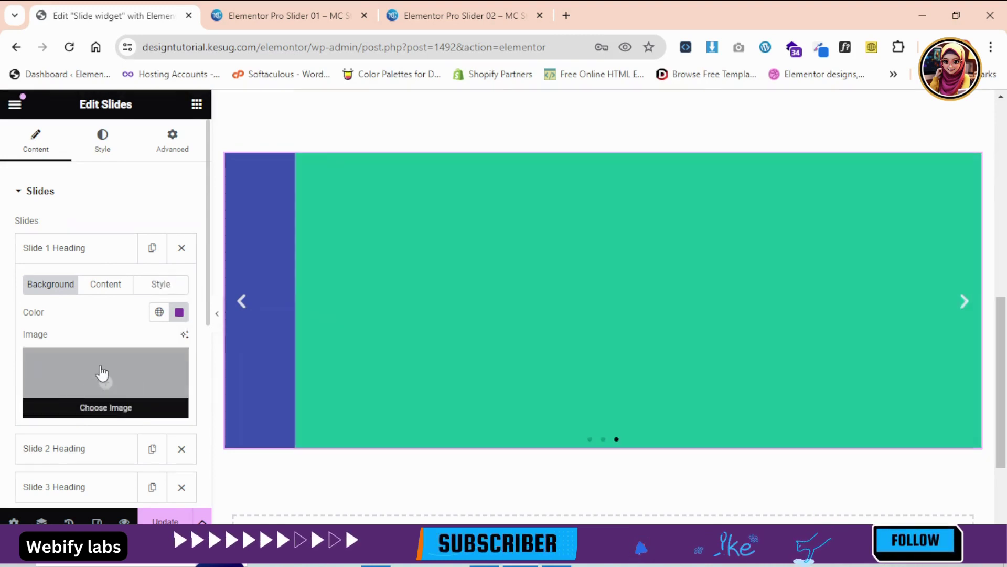
left_click(102, 373)
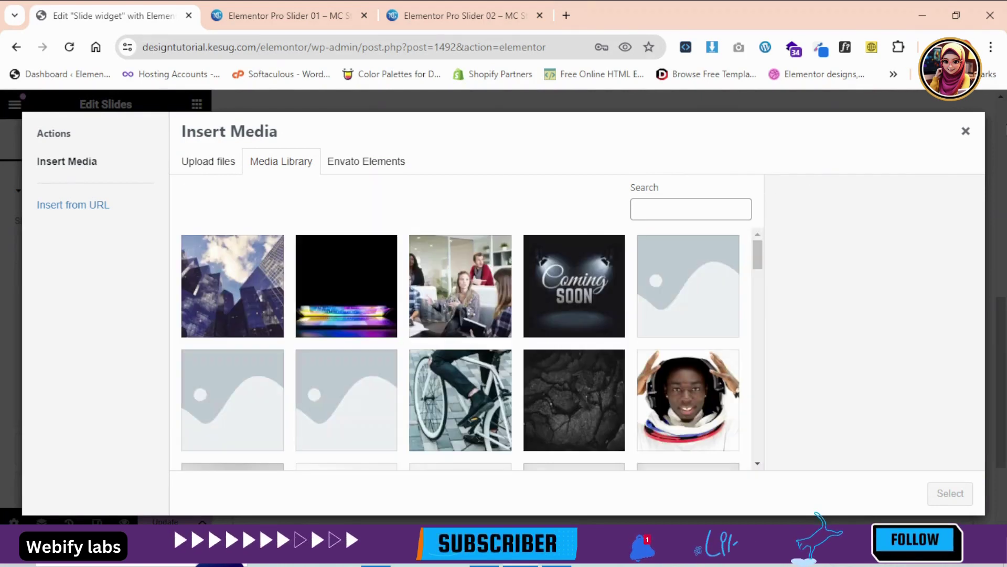
left_click(447, 298)
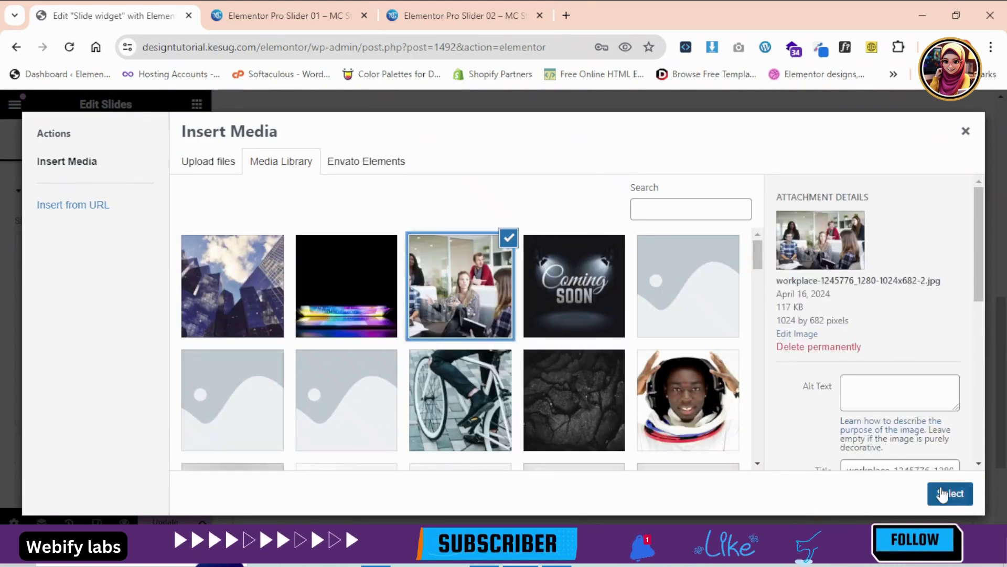
left_click(942, 493)
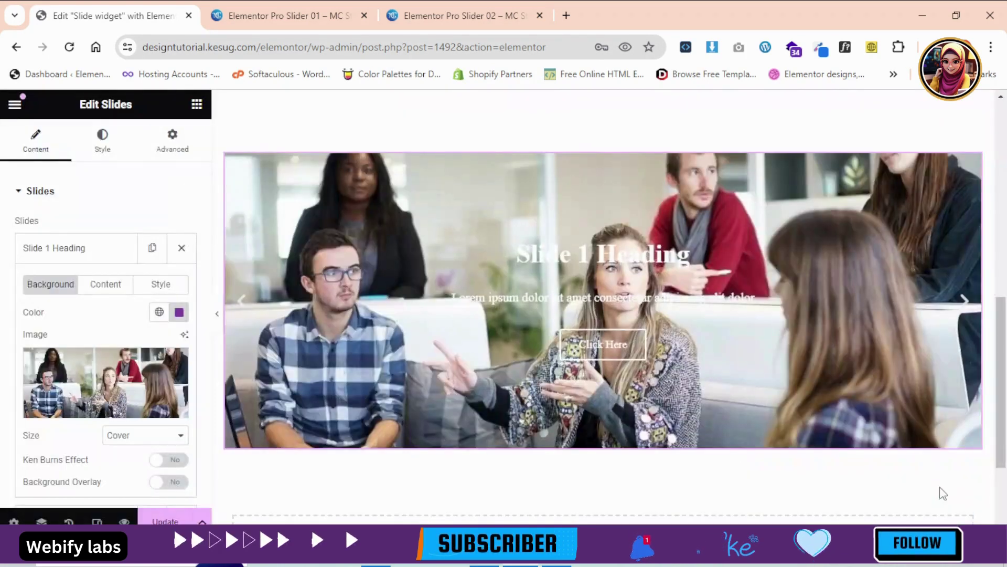
Review the title, description, button text and link fields in the content settings of Slide 1
left_click(101, 291)
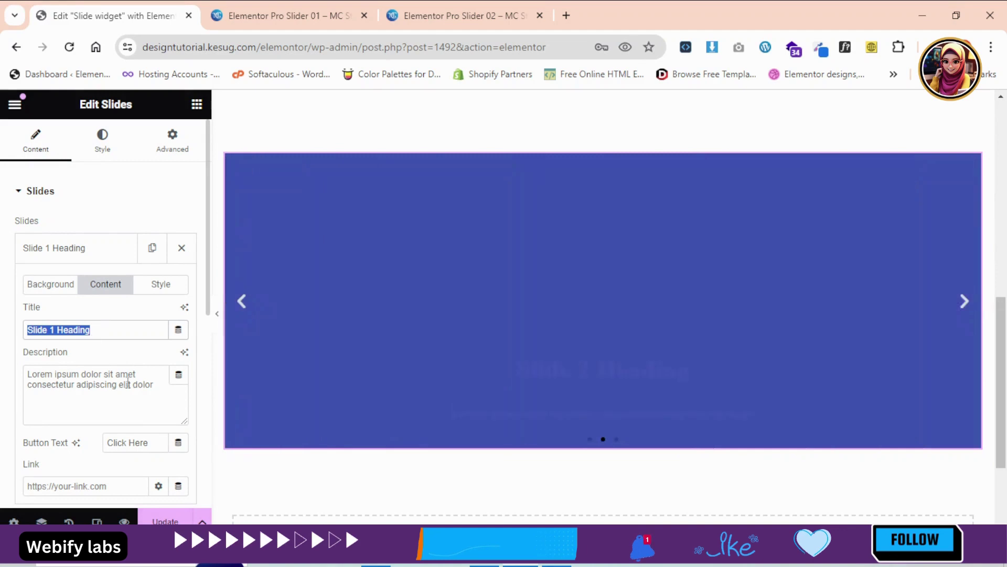
left_click_drag(138, 385, 143, 385)
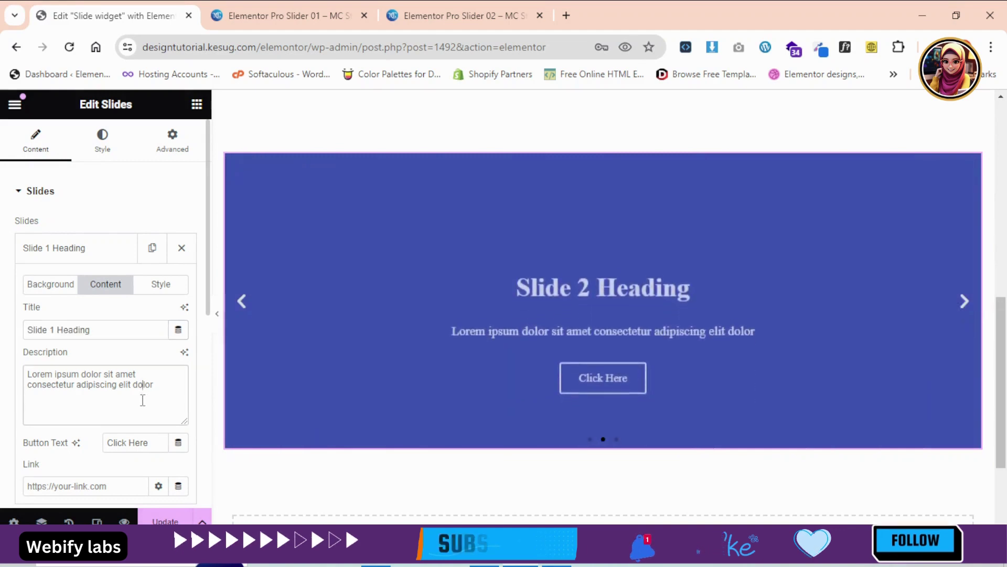
left_click(141, 449)
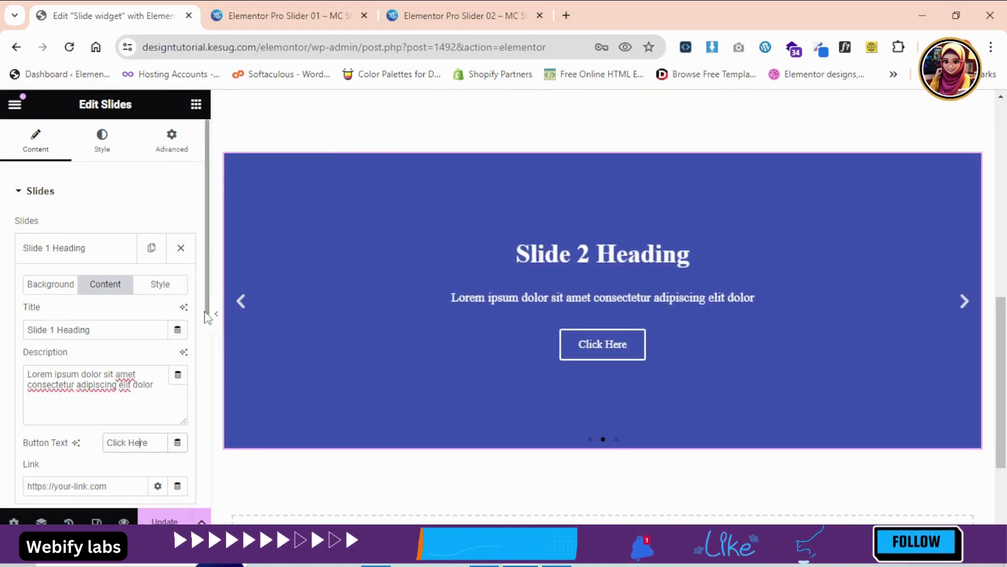
left_click_drag(209, 320, 207, 377)
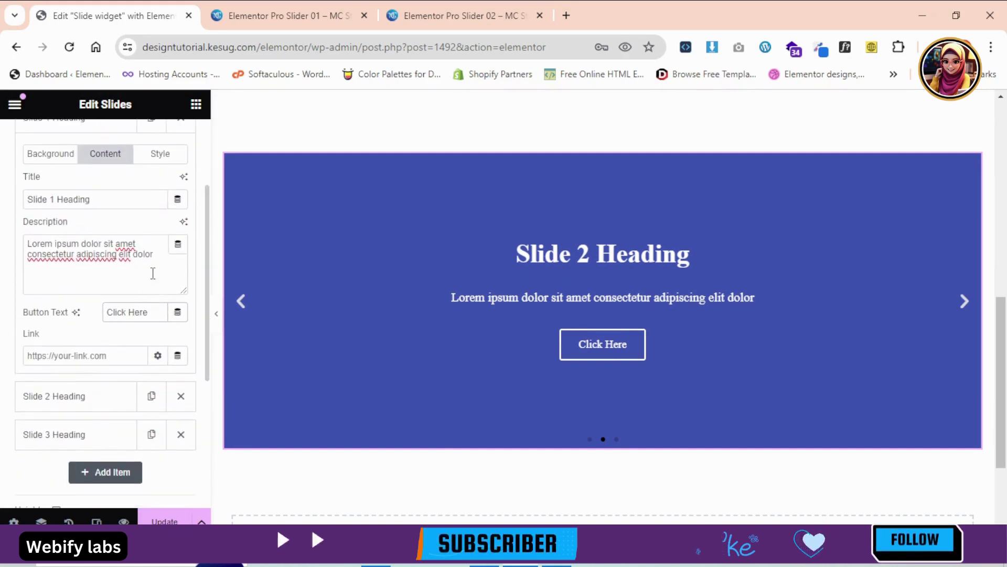
left_click_drag(152, 273, 32, 243)
left_click_drag(155, 320, 102, 326)
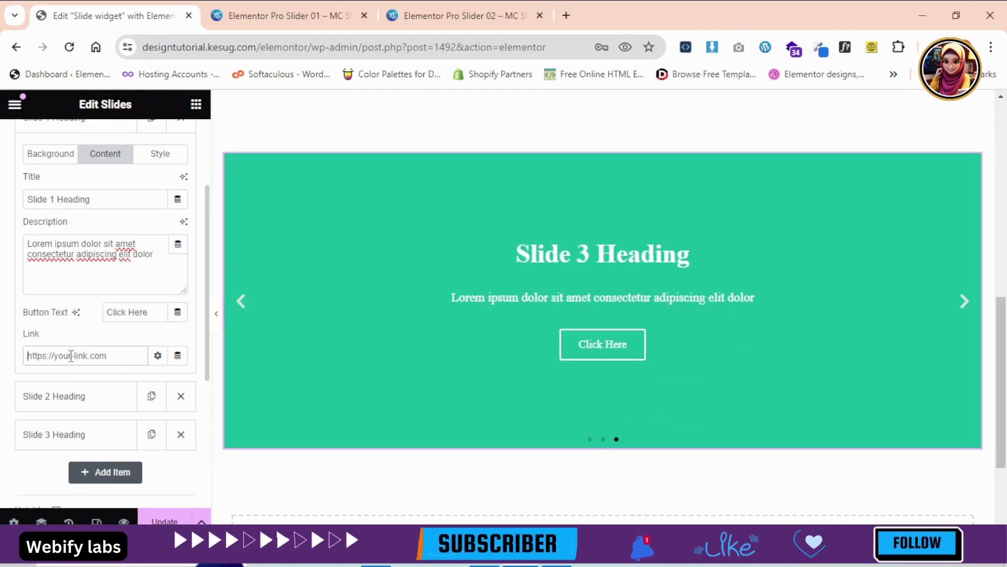
scroll(199, 314, "up", 2)
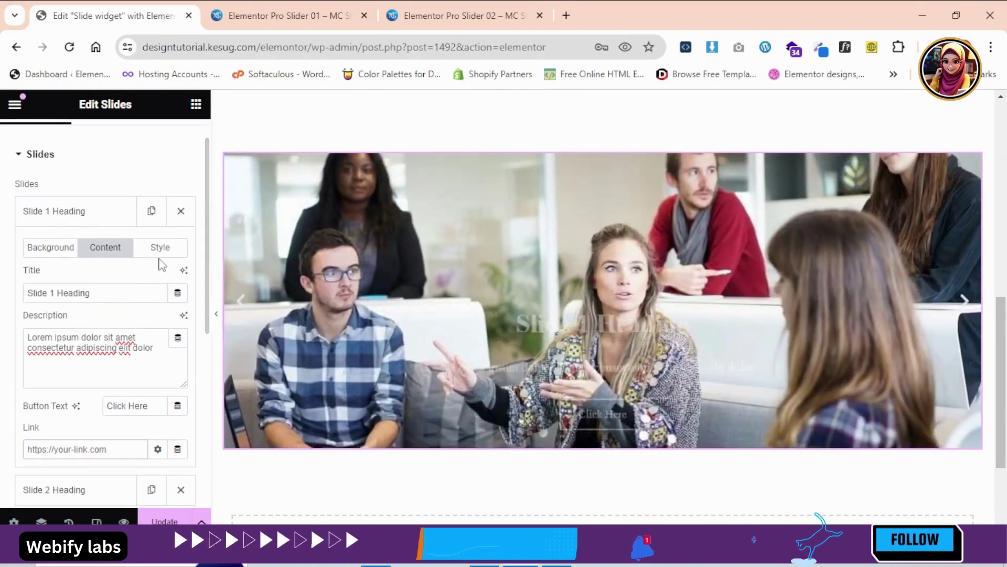
Enable custom styling for Slide 1, try the horizontal position options and set the content to Center
left_click(160, 248)
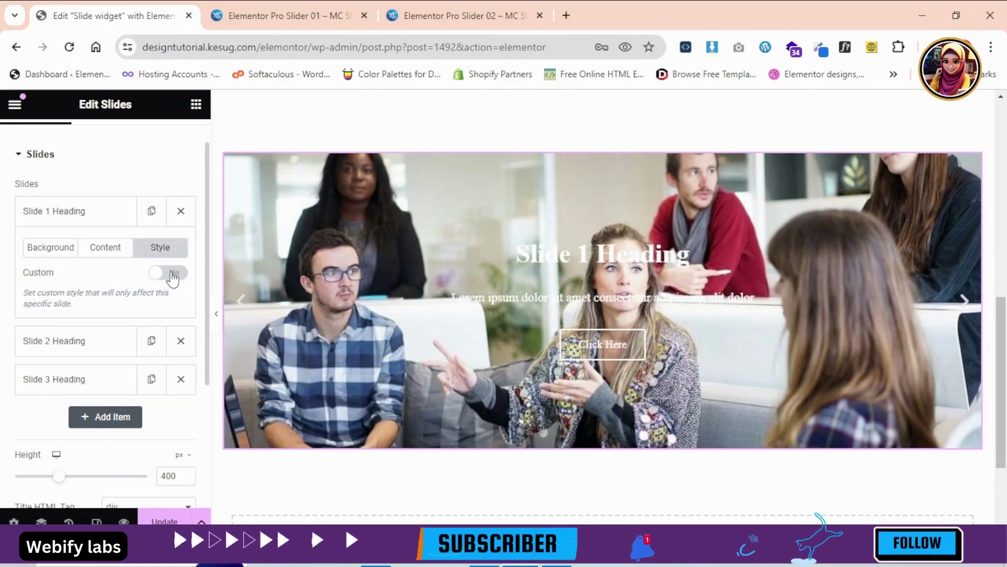
left_click(170, 273)
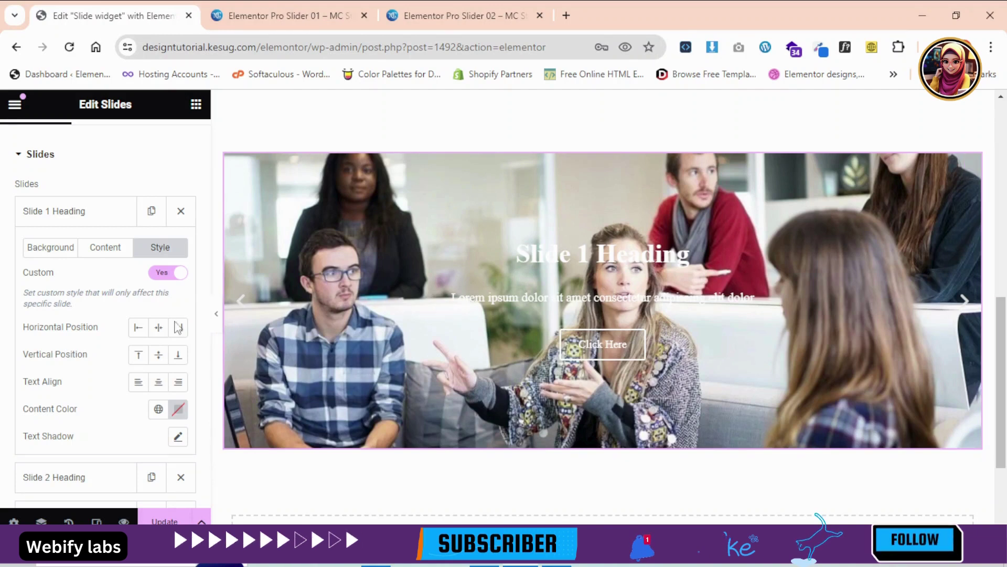
left_click(141, 328)
left_click(165, 328)
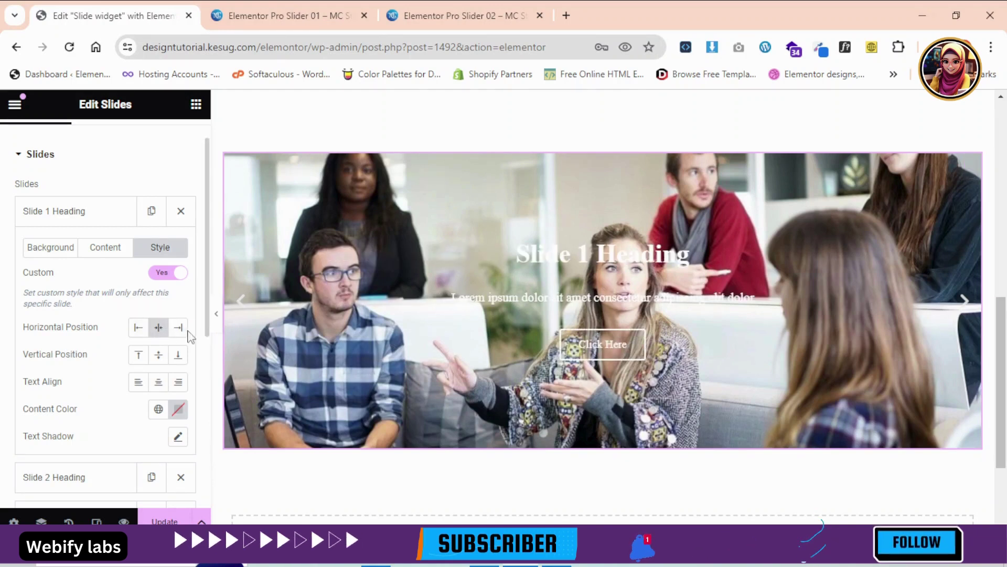
left_click(179, 328)
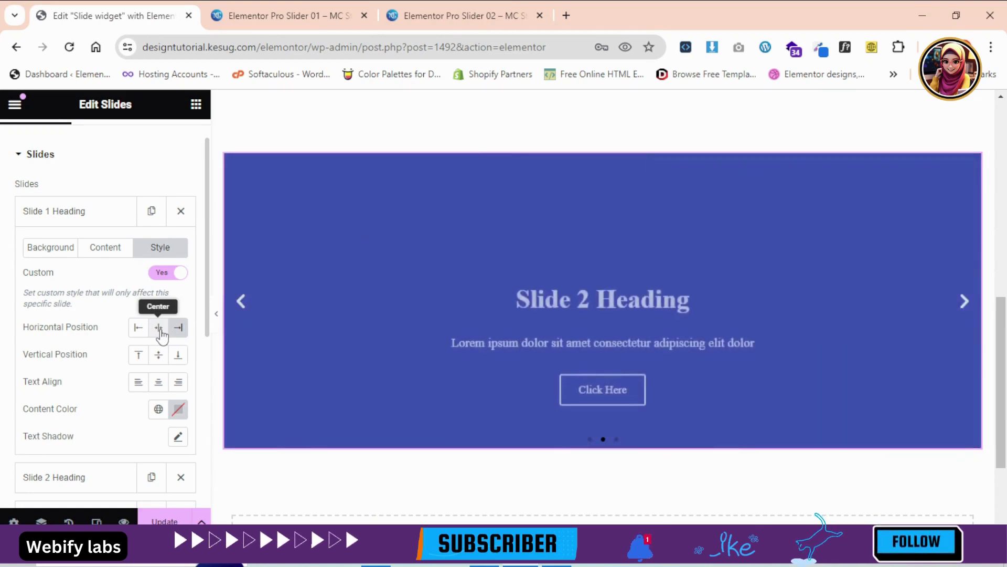
left_click(240, 312)
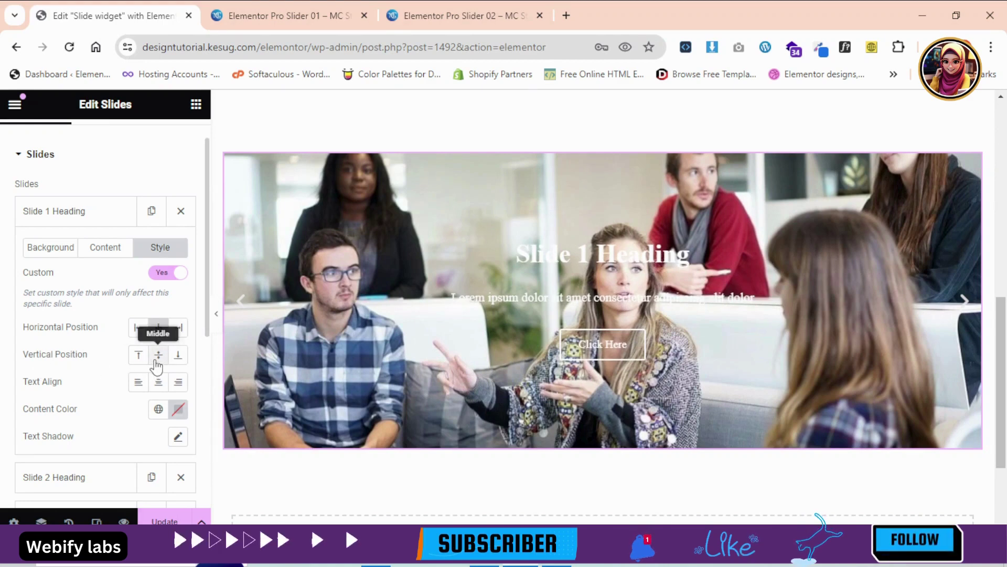
Set the vertical position of Slide 1's content to Bottom and compare it with Slide 2 in the preview
left_click(177, 355)
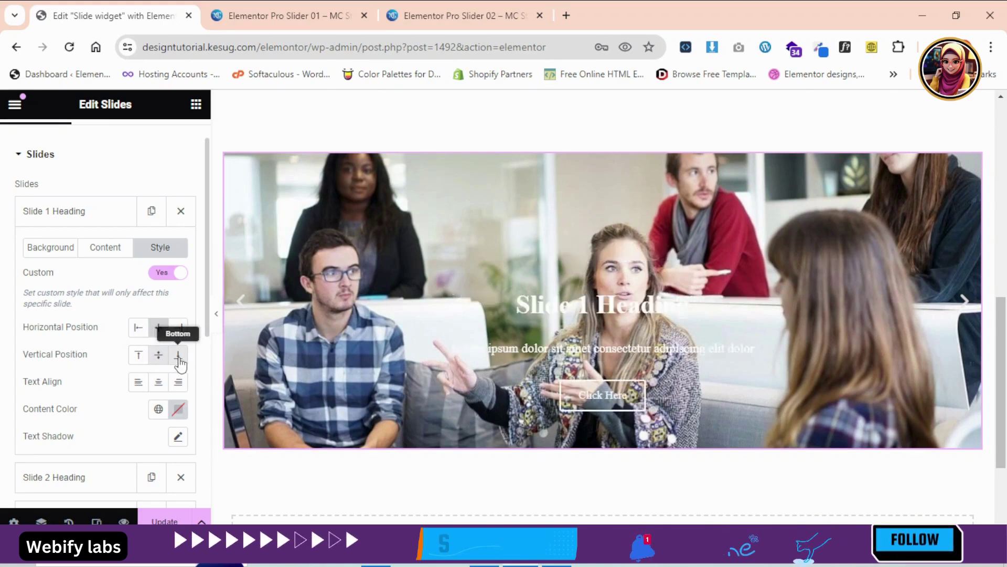
left_click(138, 357)
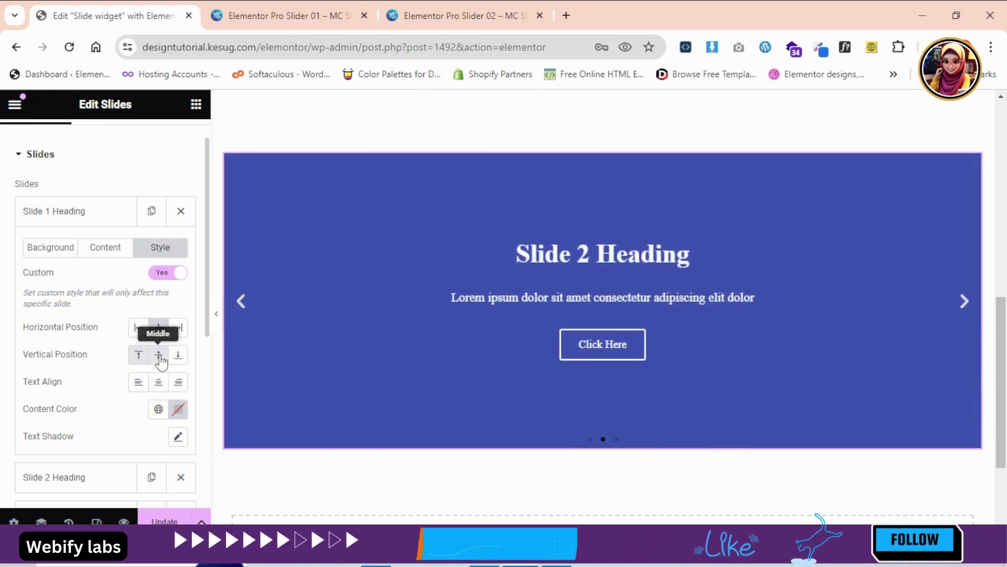
left_click(178, 358)
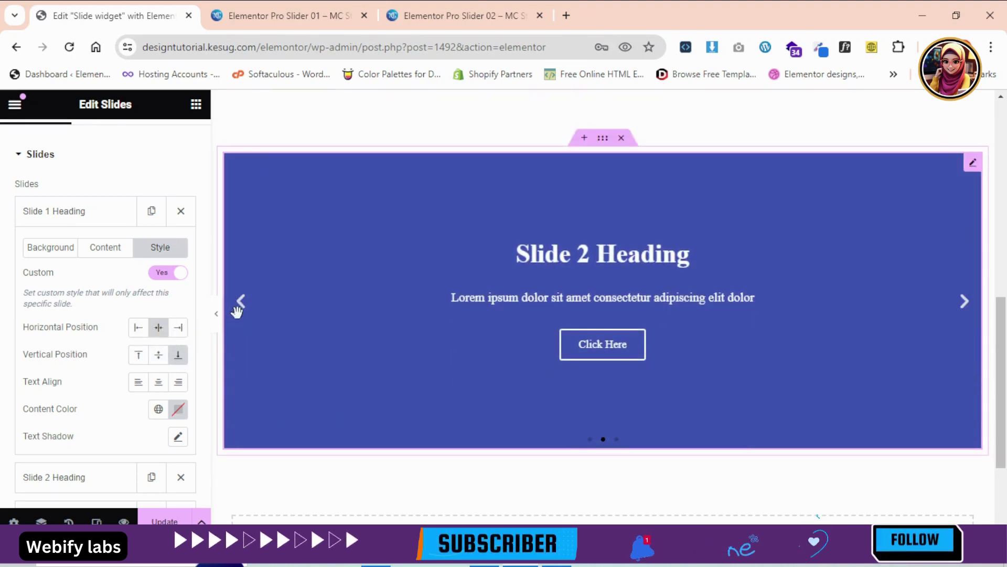
left_click(241, 307)
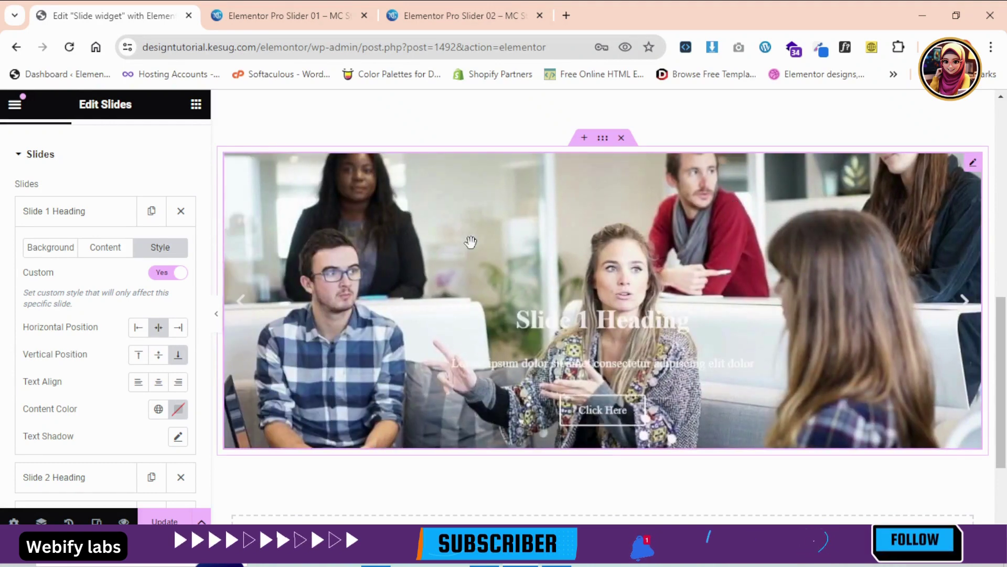
left_click(963, 302)
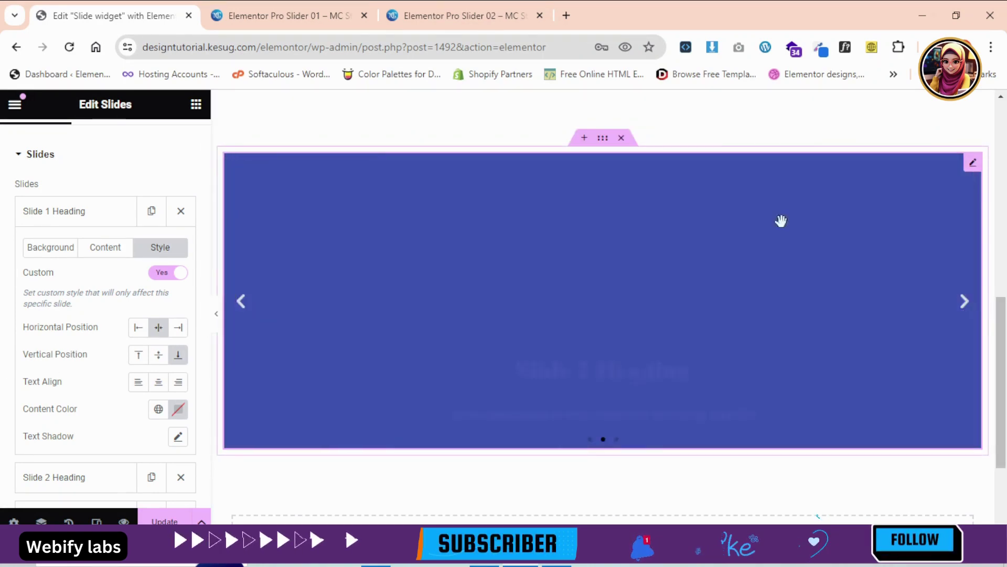
left_click(57, 212)
left_click(87, 213)
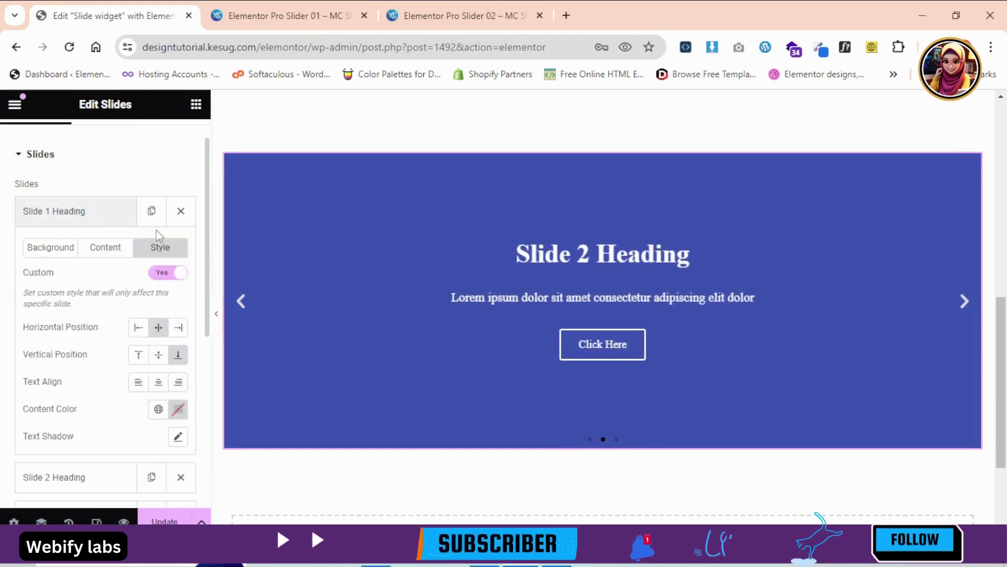
left_click(241, 302)
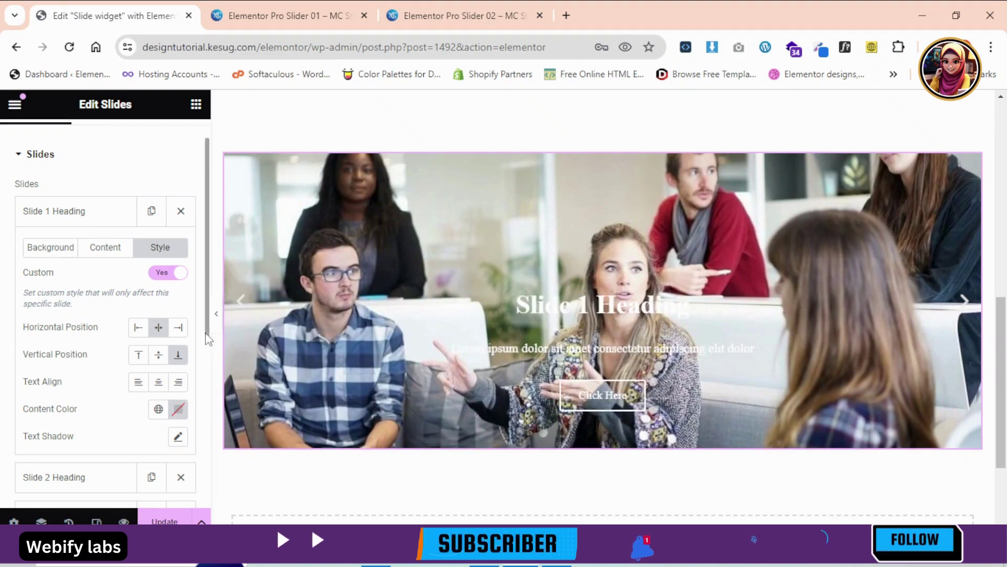
Try left text alignment for Slide 1's content and set the text alignment to Center
scroll(206, 354, "down", 3)
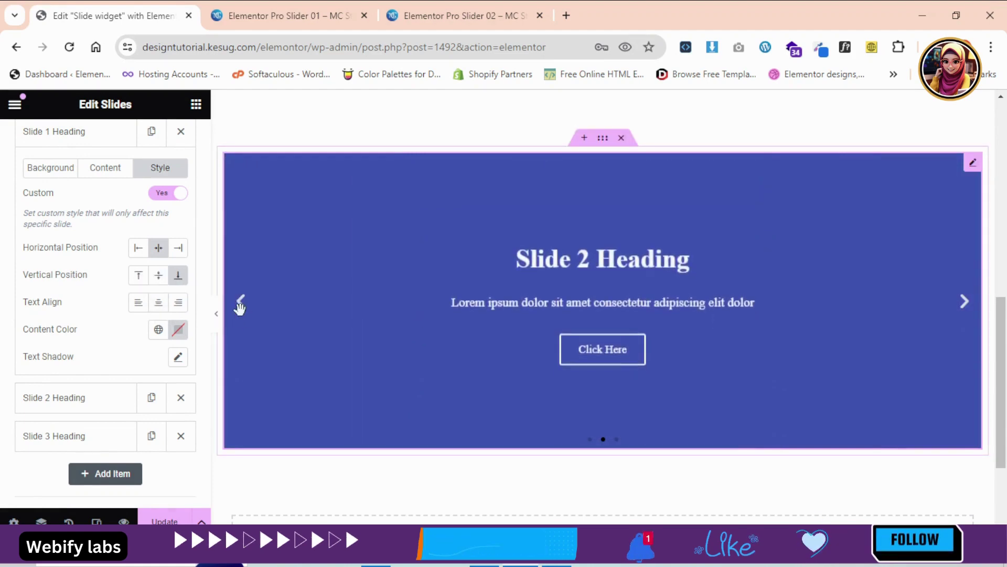
left_click(240, 303)
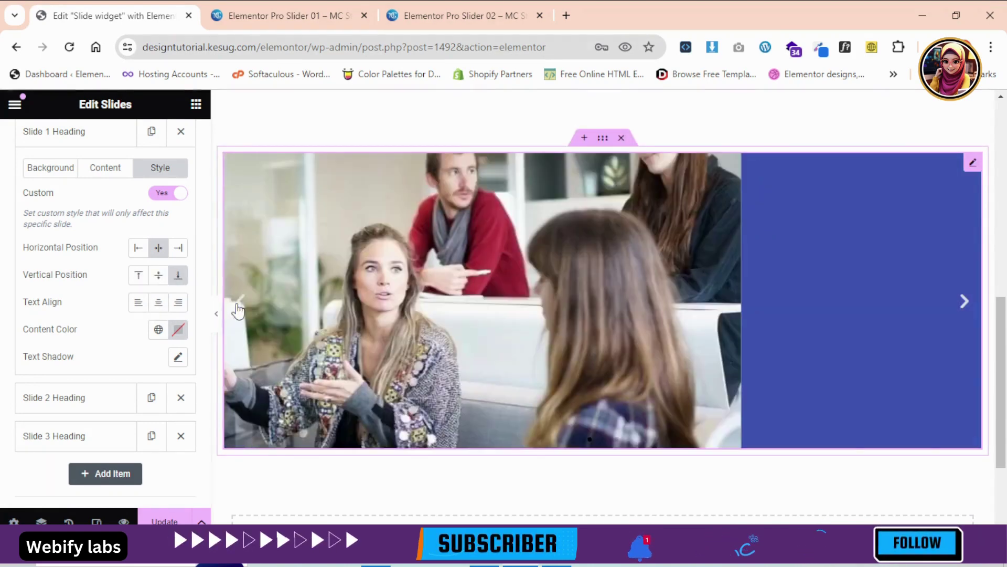
left_click(138, 302)
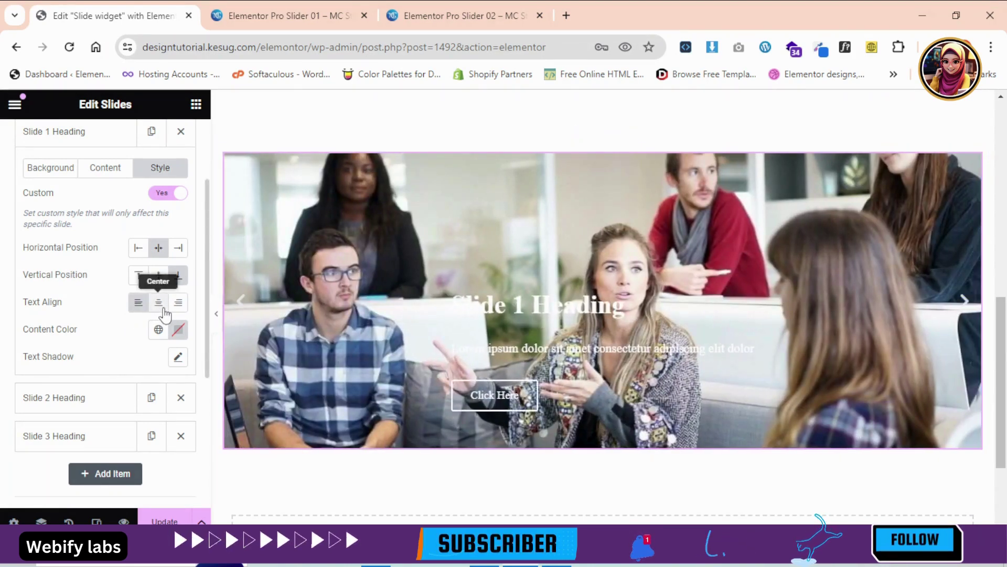
left_click(163, 310)
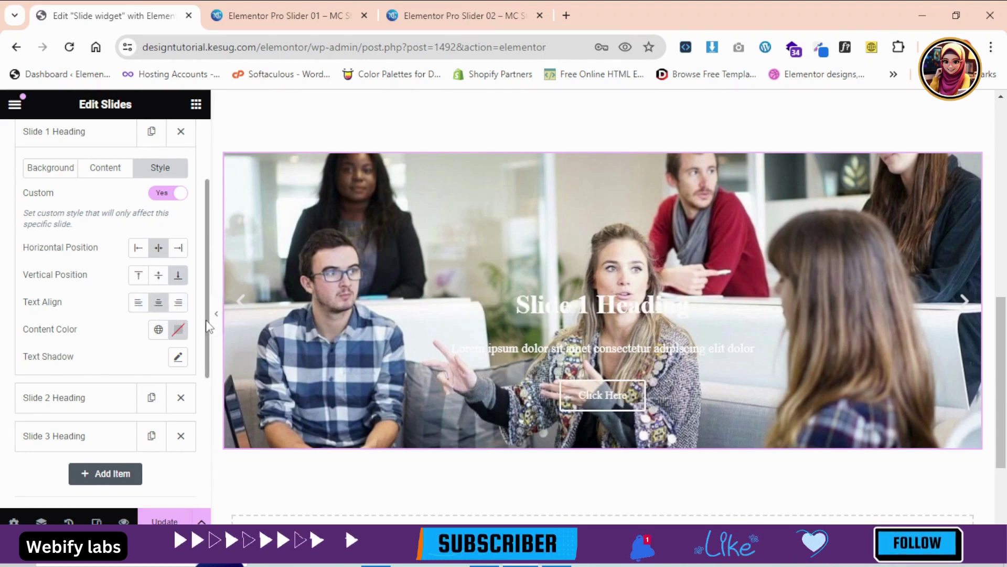
Set Slide 1's content color to red, and open and reset its text shadow settings
scroll(209, 335, "down", 2)
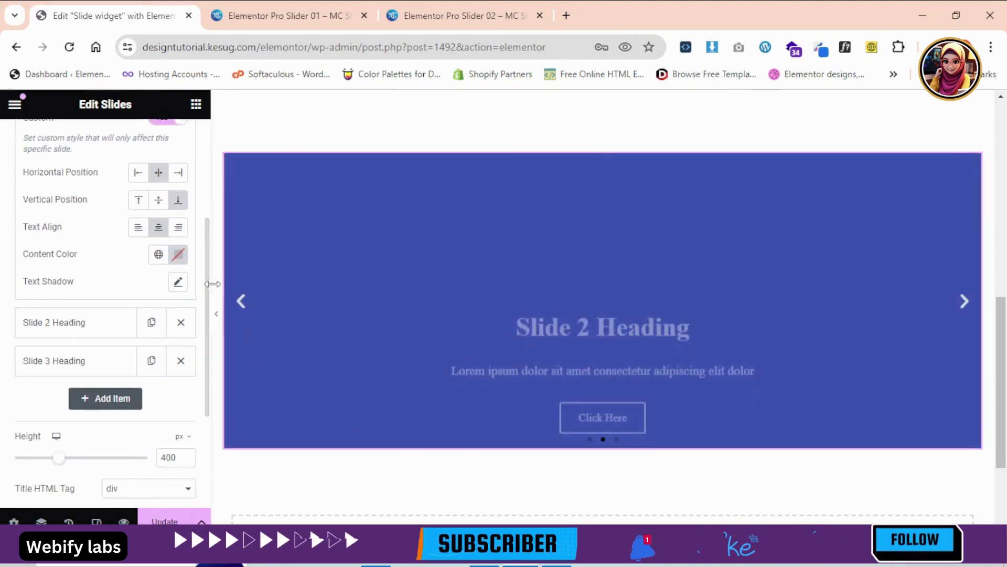
left_click(240, 304)
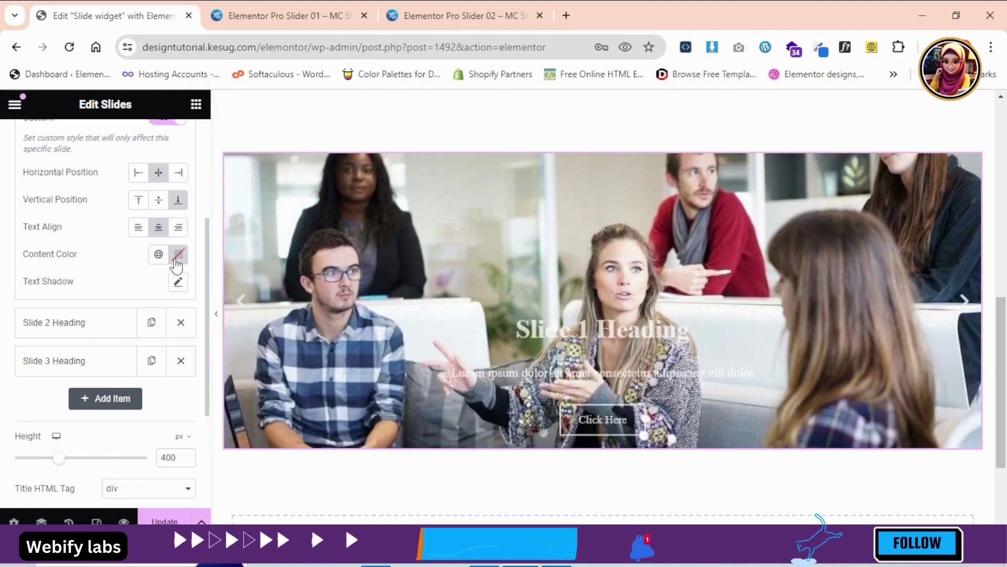
left_click(179, 254)
left_click_drag(176, 346, 253, 318)
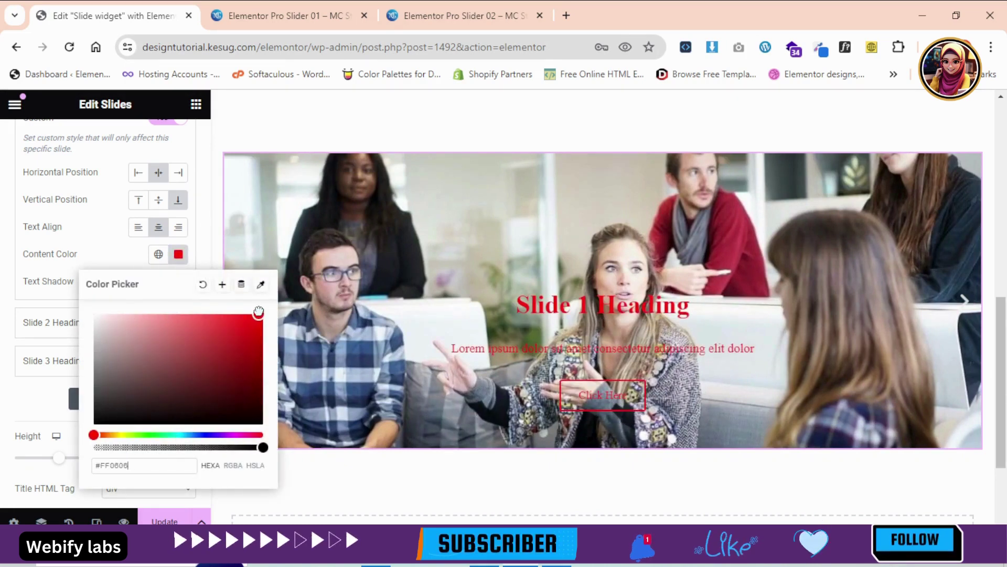
left_click(146, 265)
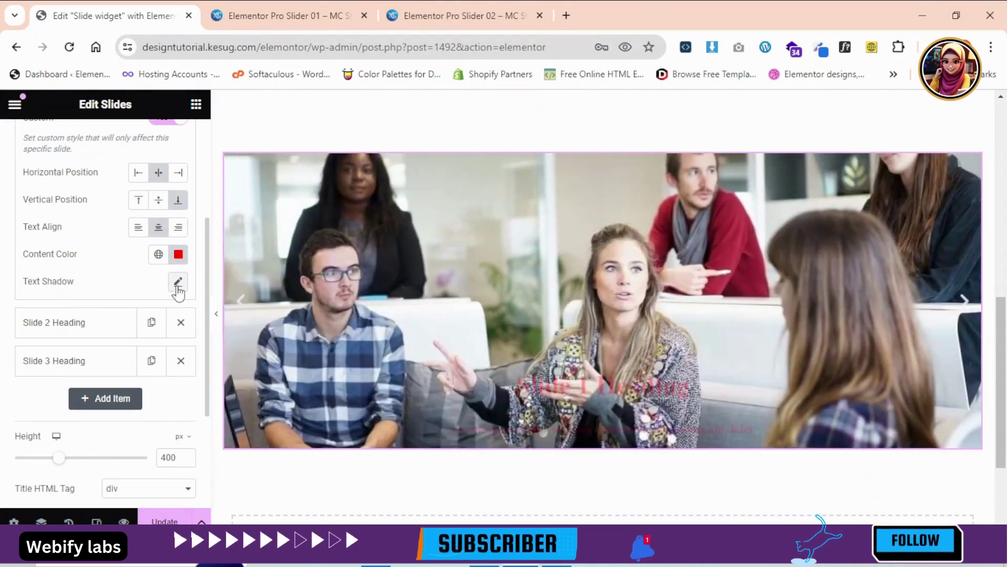
left_click(178, 282)
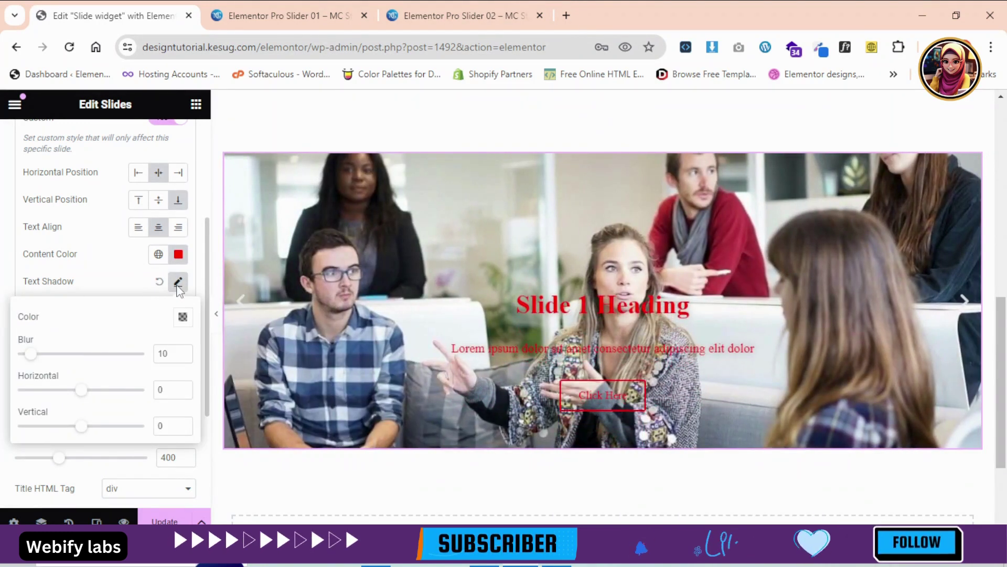
left_click(158, 283)
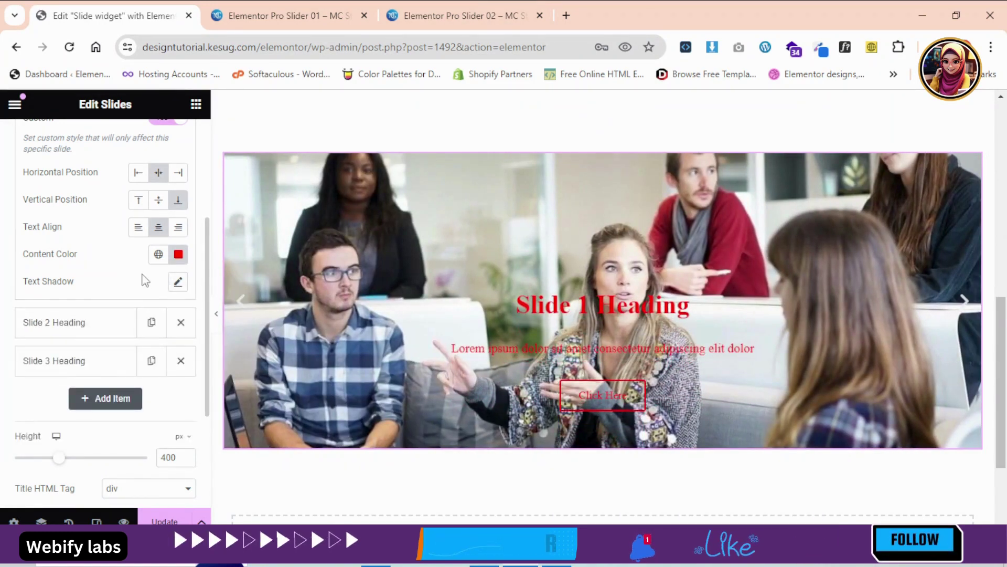
Enable the background overlay in the background settings of Slide 1
scroll(205, 194, "up", 3)
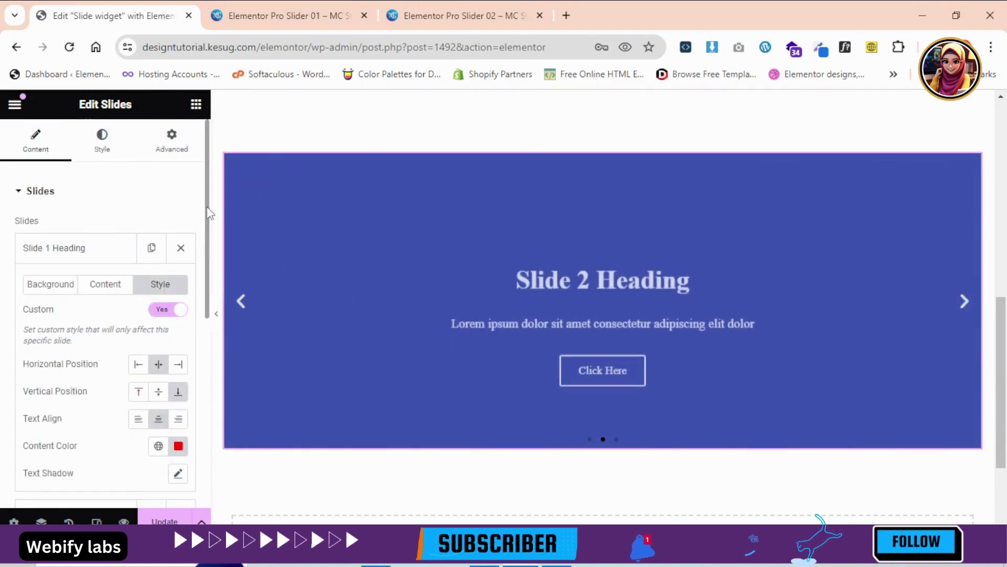
left_click_drag(204, 215, 202, 245)
left_click(54, 212)
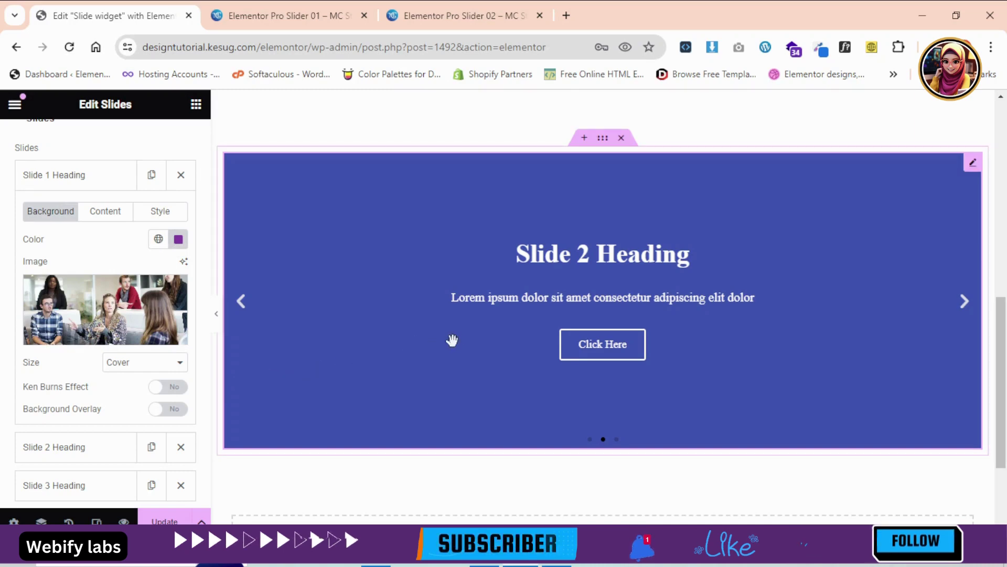
left_click(239, 303)
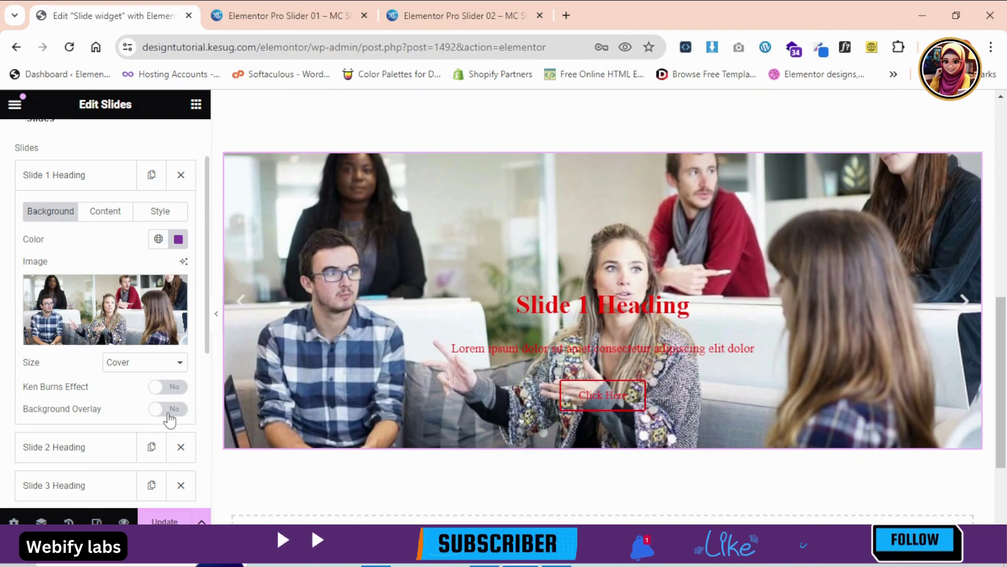
left_click(169, 410)
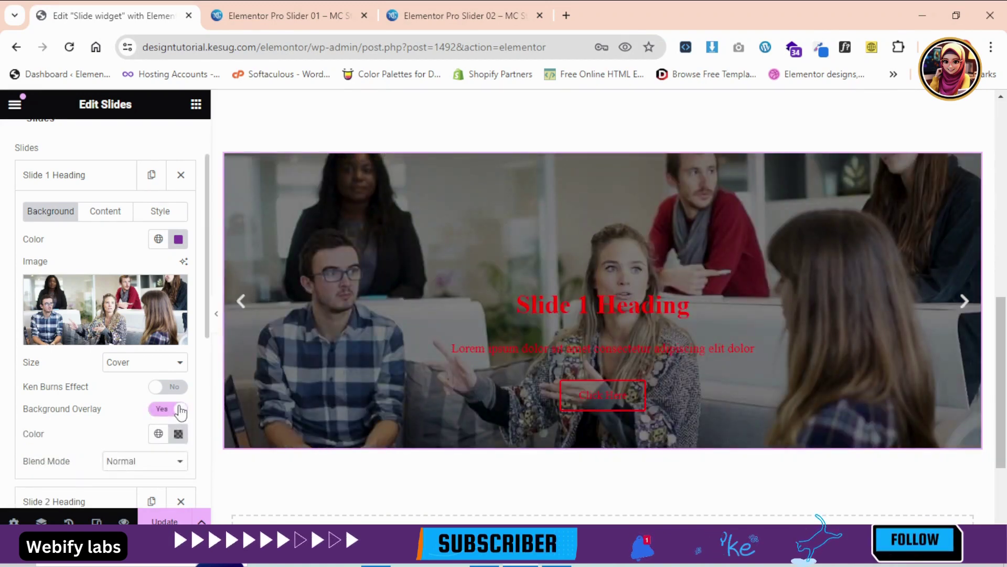
Set Slide 1's content color to white (#FFFFFF) and check Slide 1 in the preview
left_click(153, 215)
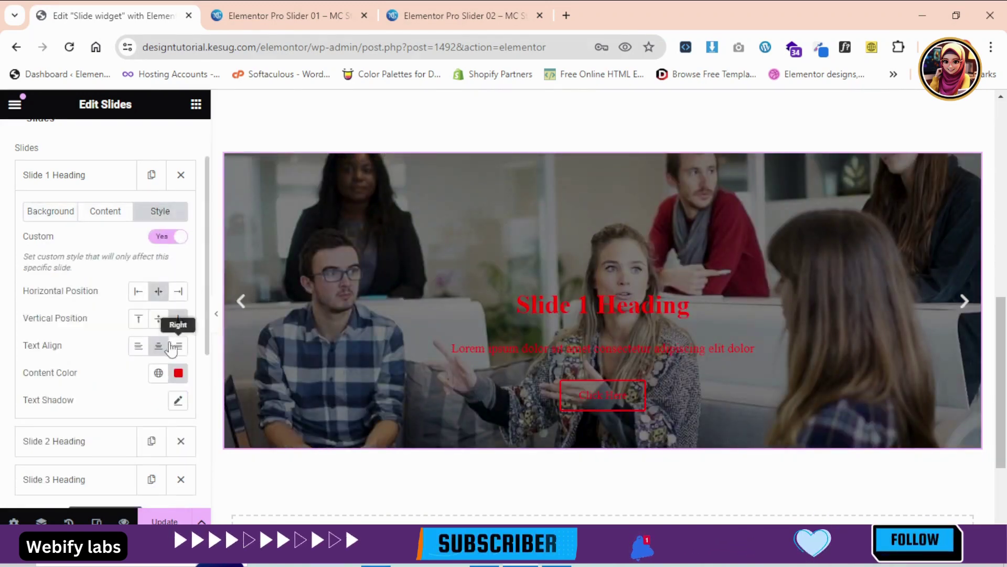
left_click(179, 374)
left_click_drag(108, 234, 96, 181)
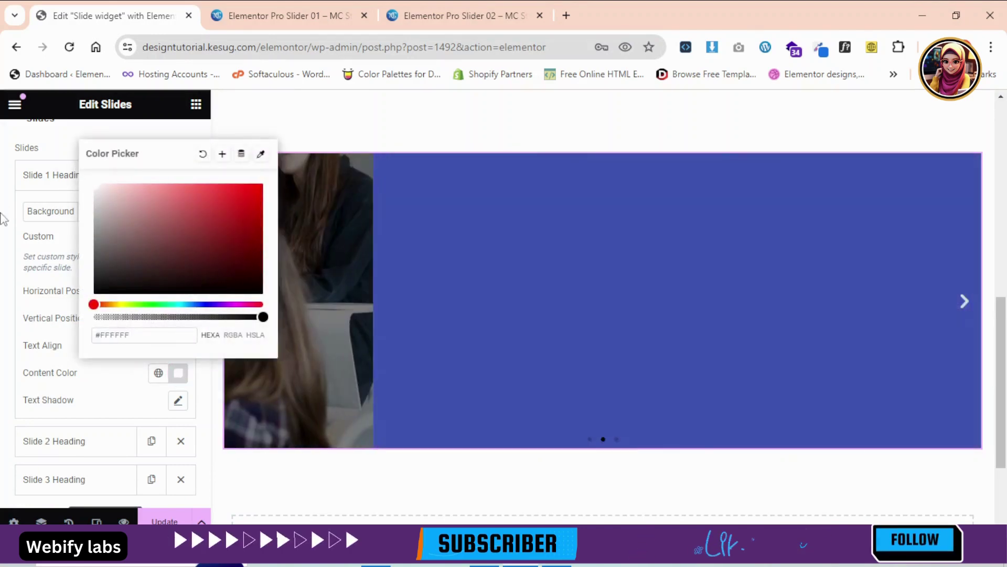
left_click(50, 229)
left_click(54, 212)
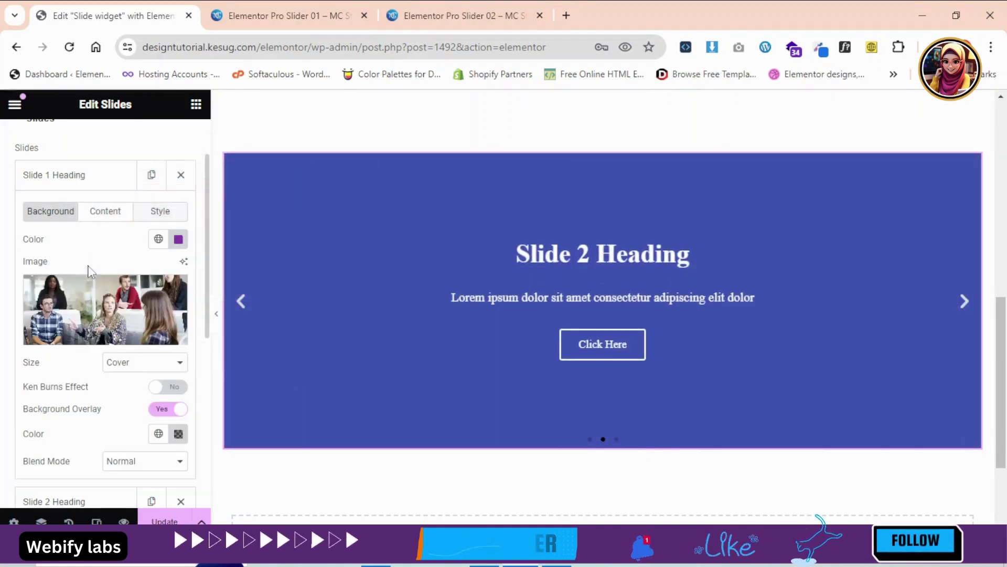
left_click(241, 303)
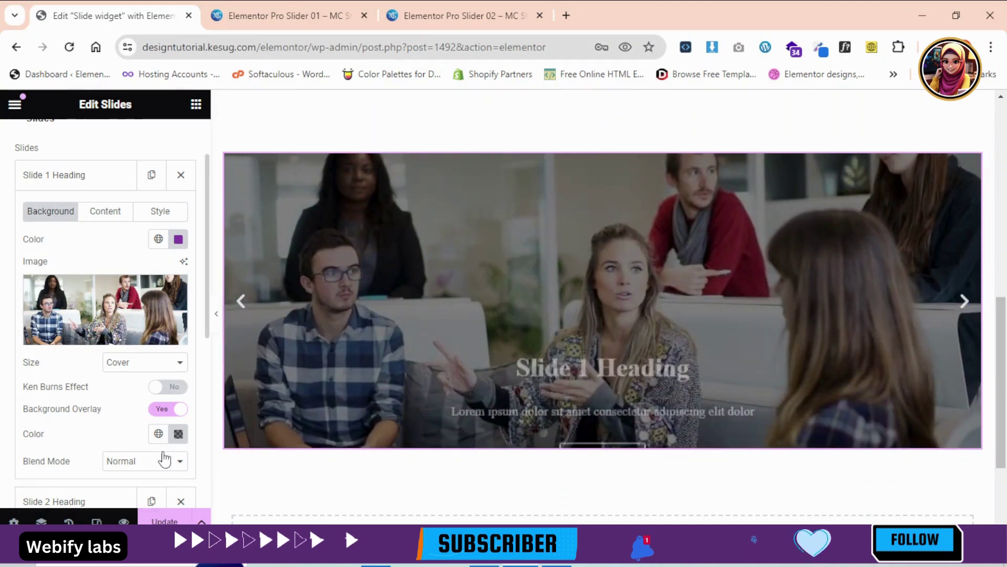
Examine the background motion of the first slide in the Elementor Pro Slider 01 demo and return to the editor
left_click(294, 15)
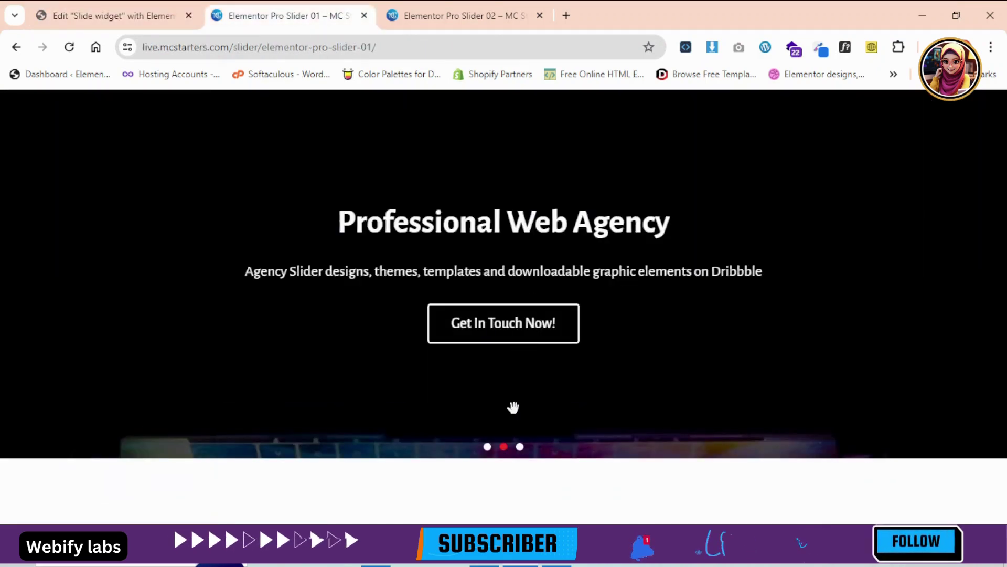
left_click(487, 447)
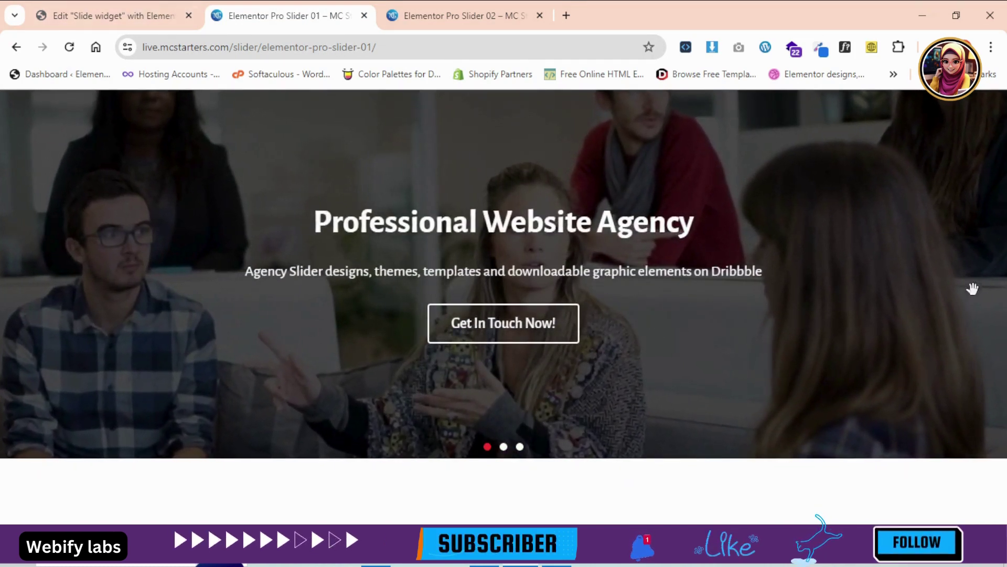
left_click(153, 16)
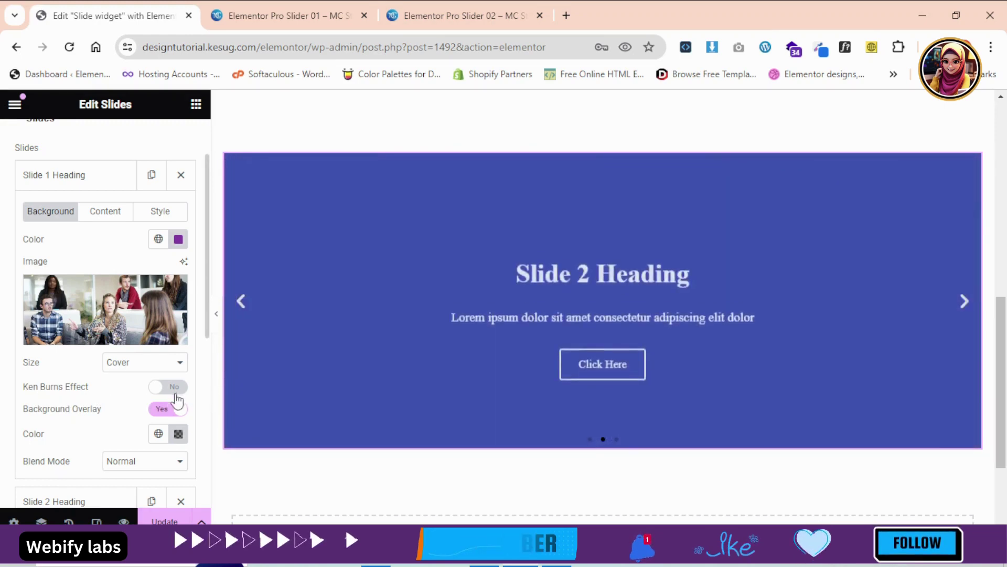
Enable the Ken Burns effect for Slide 1's background and set its zoom direction to Out
left_click(175, 393)
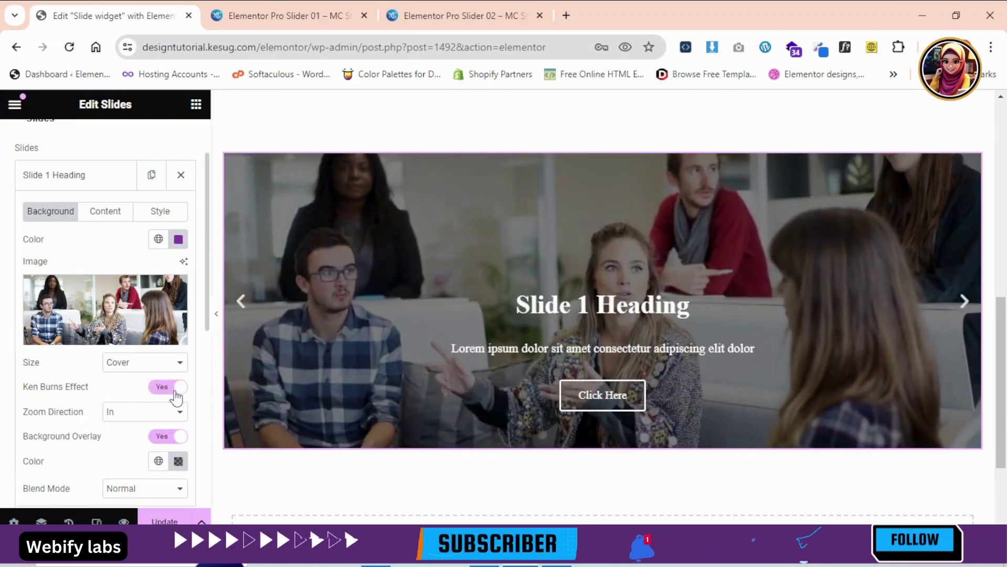
left_click_drag(210, 356, 218, 367)
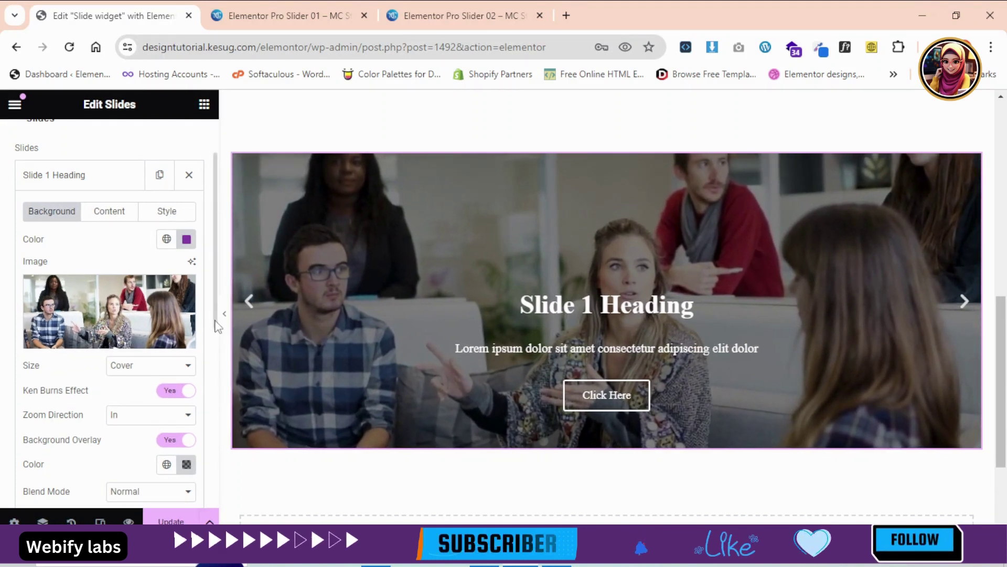
scroll(216, 342, "down", 1)
scroll(95, 335, "down", 3)
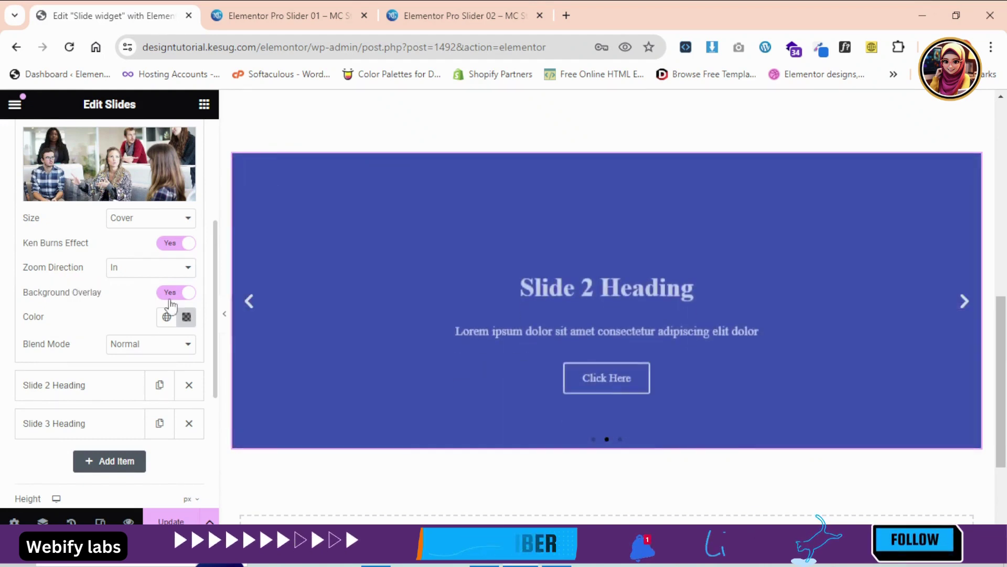
left_click(249, 302)
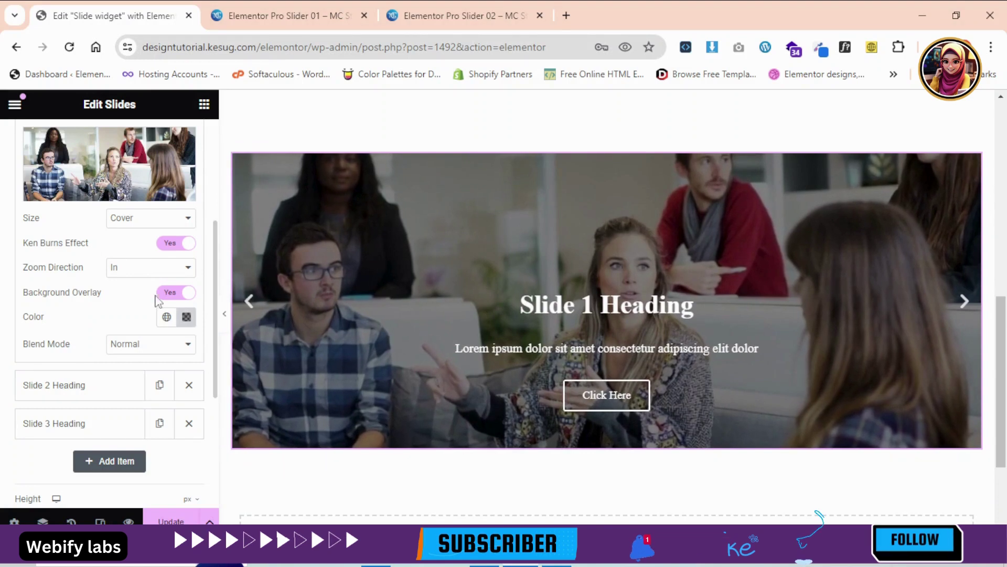
left_click(155, 269)
left_click(150, 294)
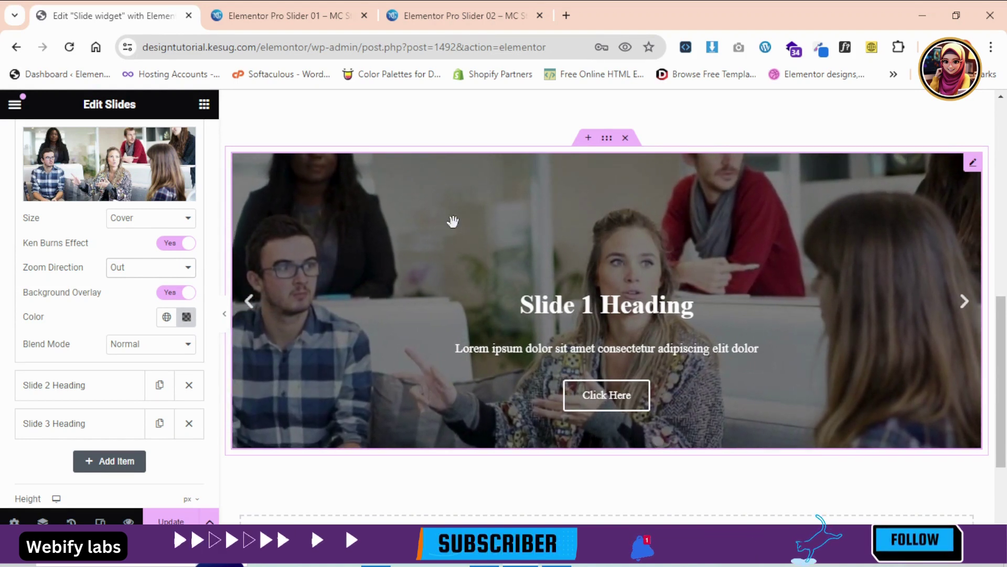
Try the Multiply, Color Burn, Saturation, Luminosity and Color Dodge blend modes on Slide 1's background overlay and return it to Normal
left_click(164, 345)
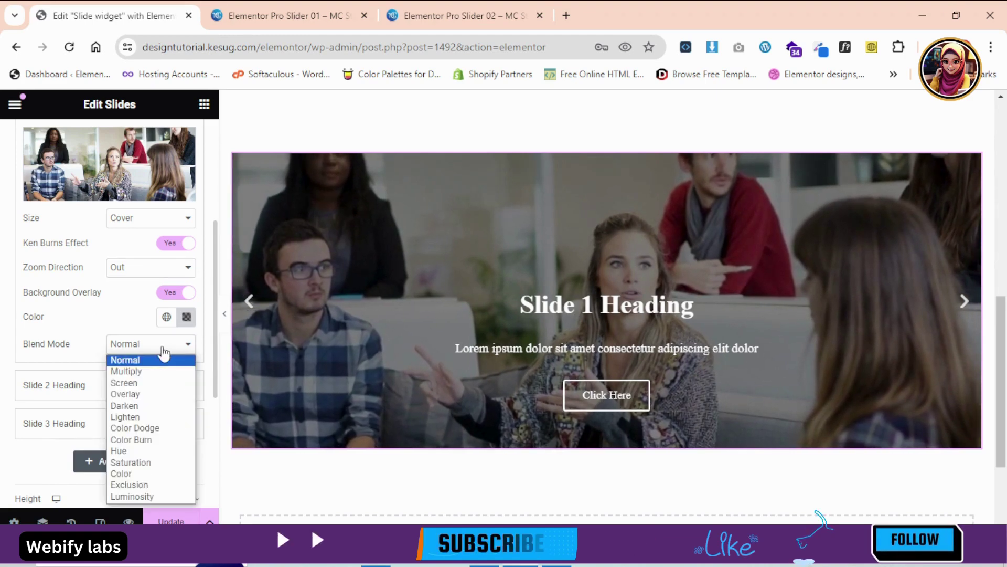
left_click(156, 371)
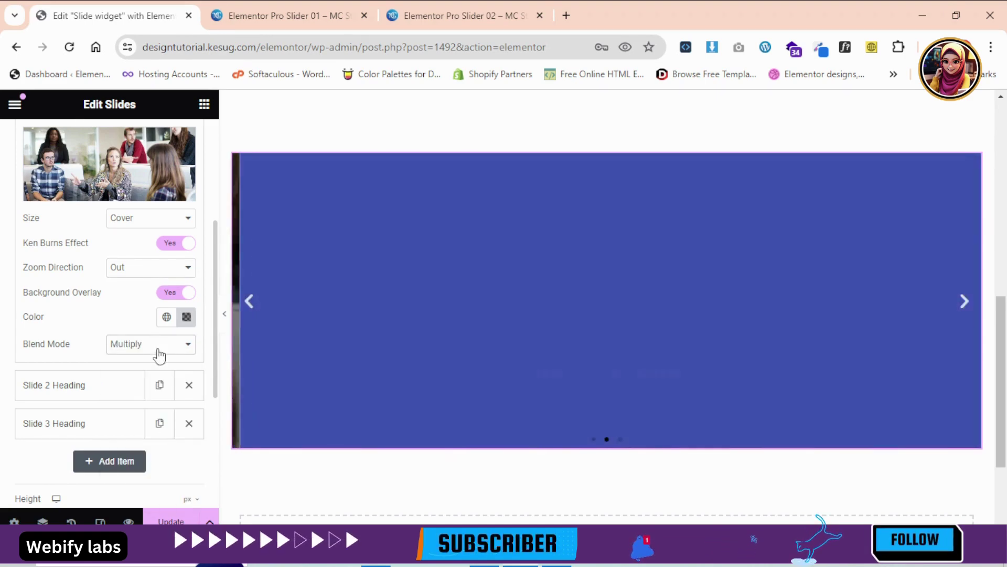
left_click(157, 349)
left_click(148, 440)
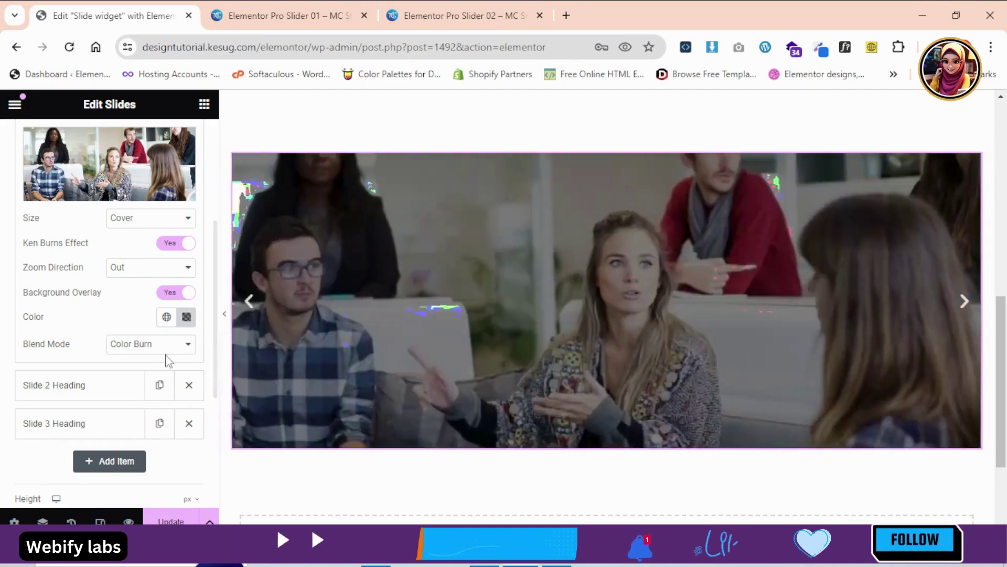
left_click(157, 349)
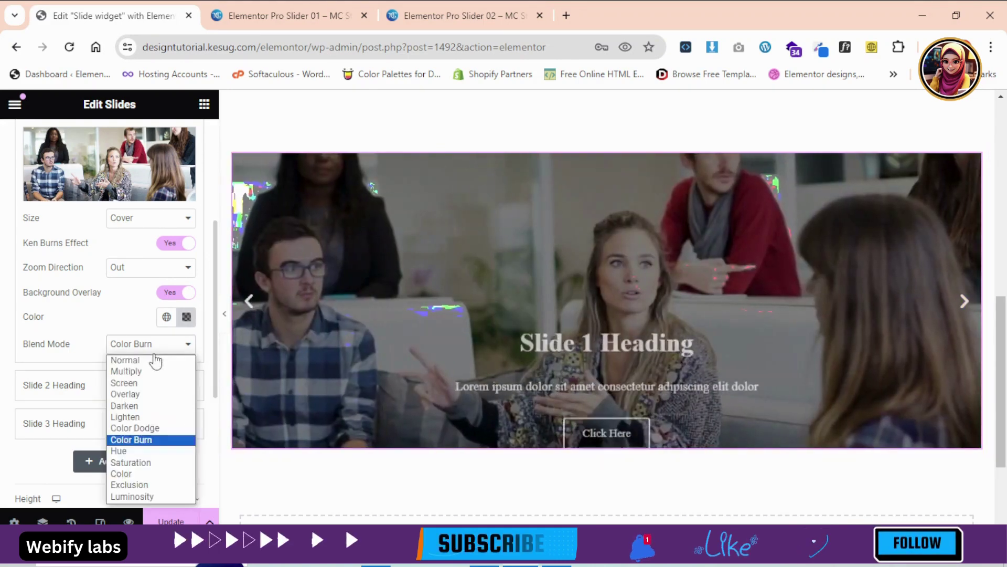
left_click(147, 466)
left_click(162, 349)
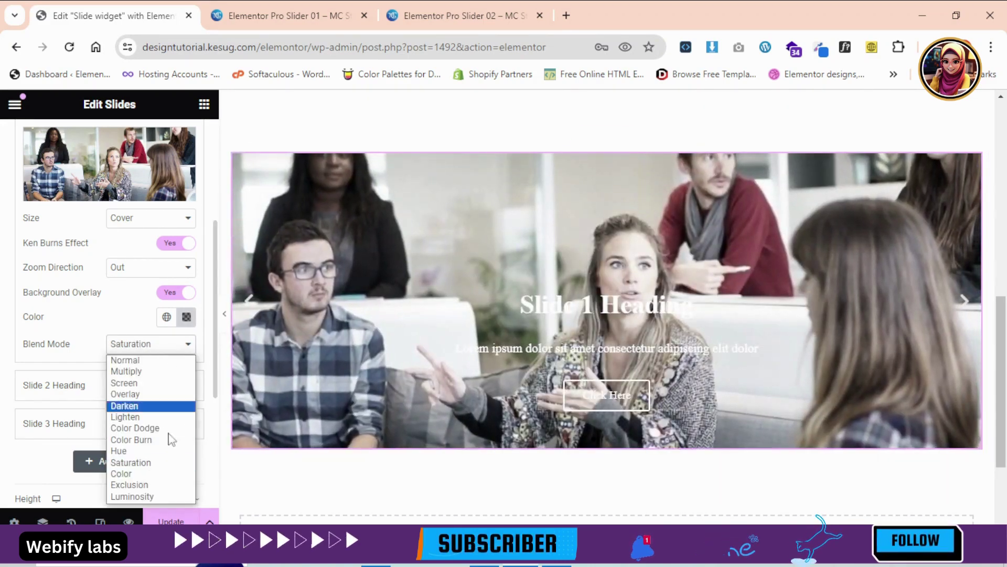
left_click(174, 490)
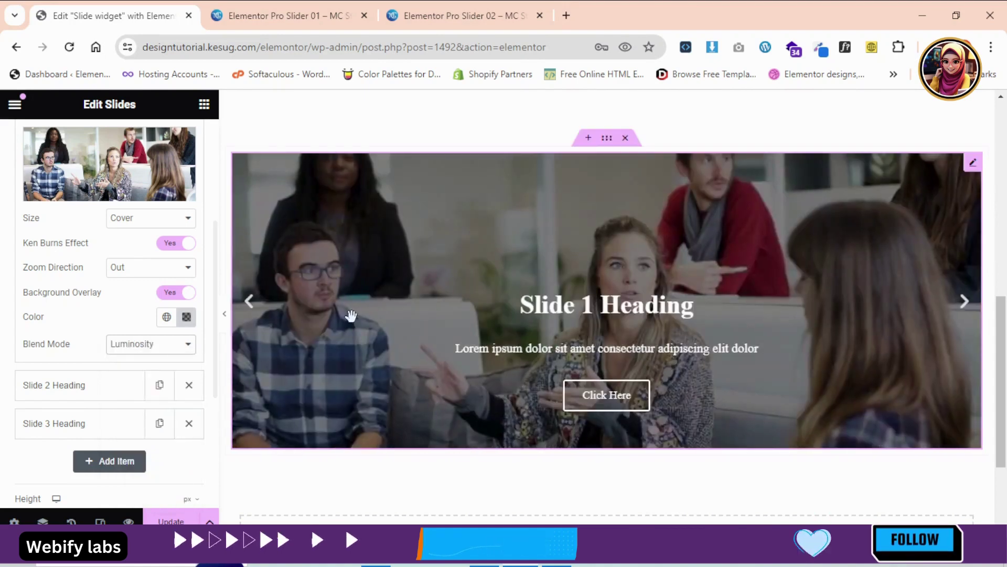
left_click(153, 346)
left_click(143, 438)
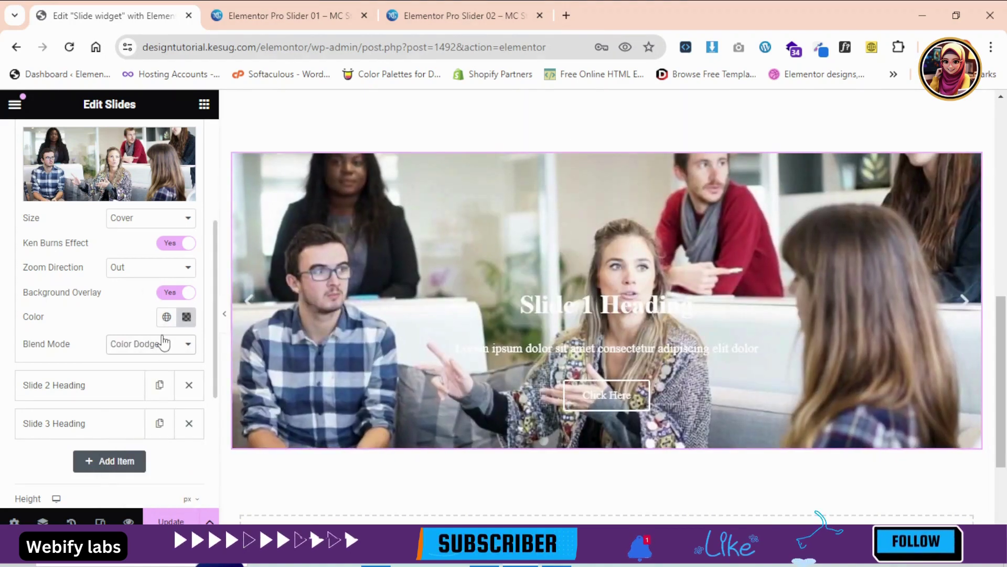
left_click(165, 342)
left_click(152, 357)
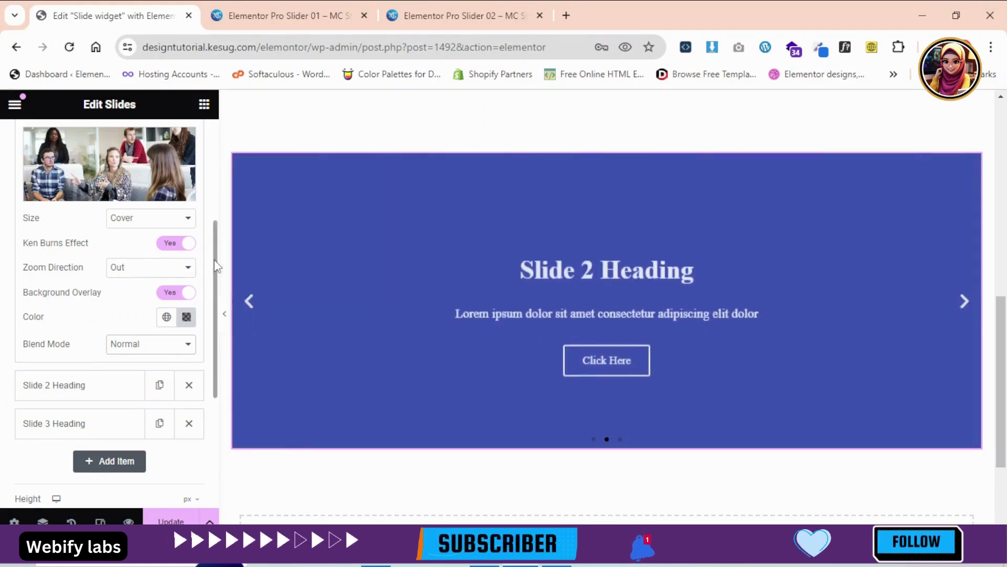
Collapse the settings of Slide 1 in the slides list
scroll(218, 267, "up", 3)
left_click(74, 155)
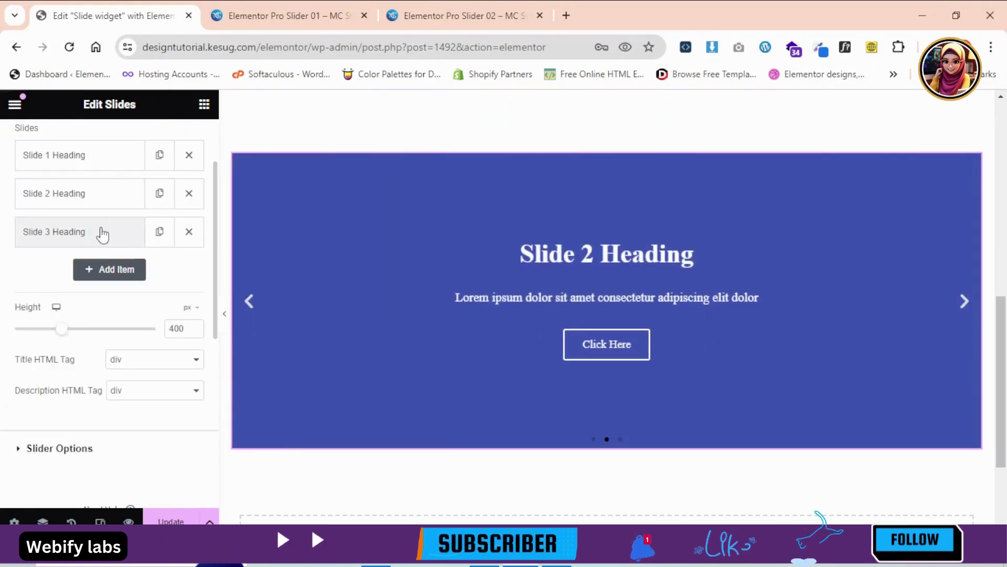
left_click(125, 193)
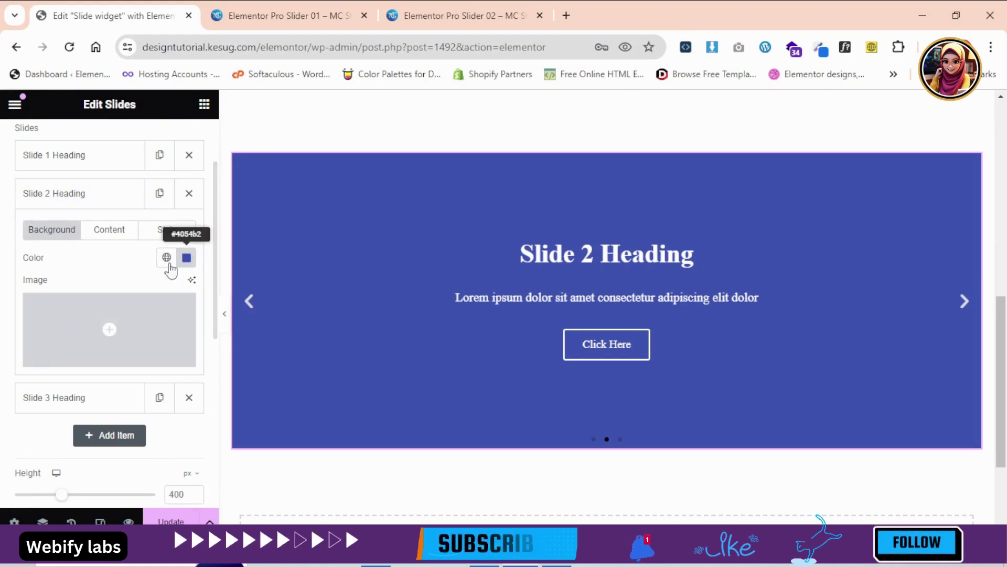
left_click(248, 303)
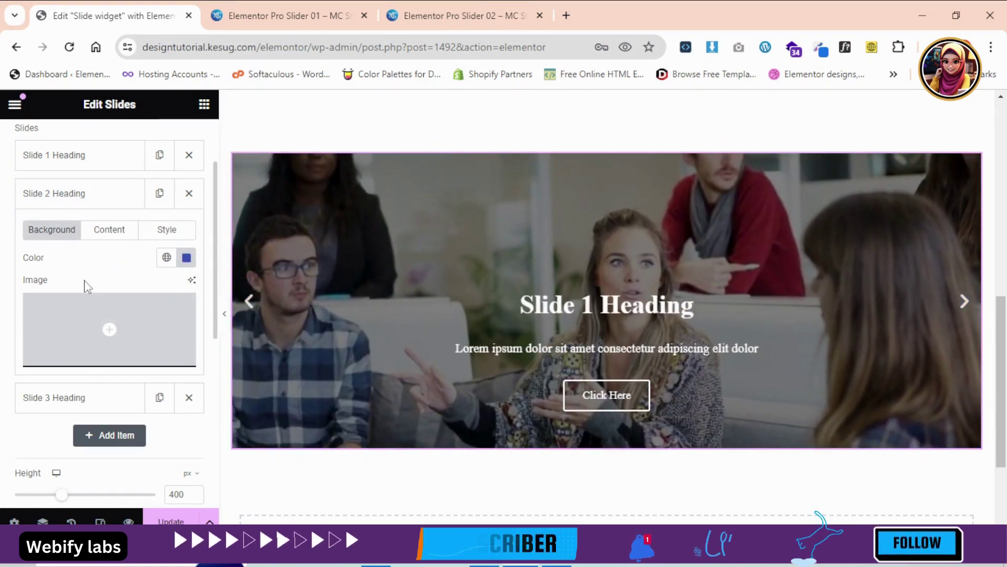
left_click(80, 194)
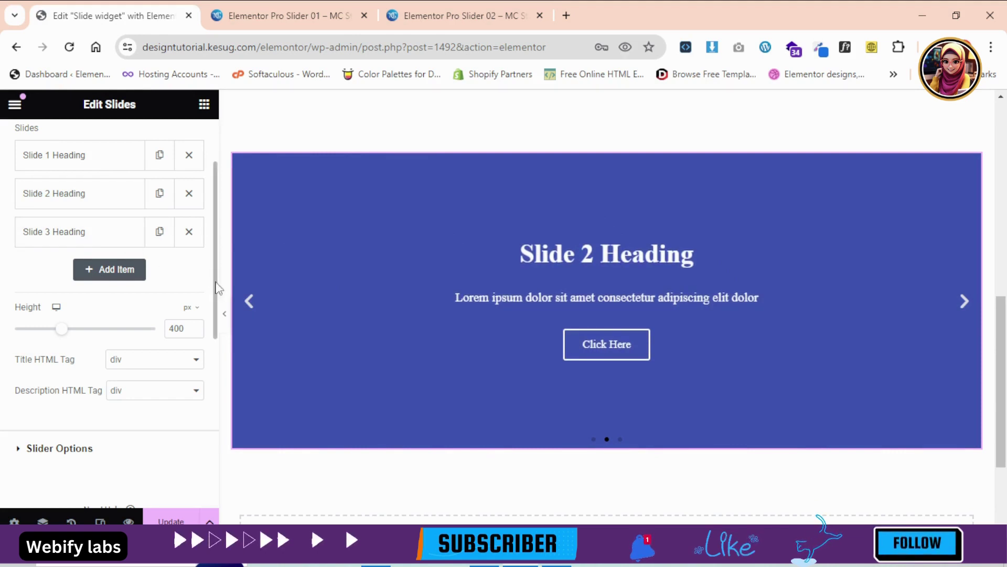
Delete the second and third slides and duplicate Slide 1 twice so that the slider has three copies of it
scroll(215, 288, "down", 1)
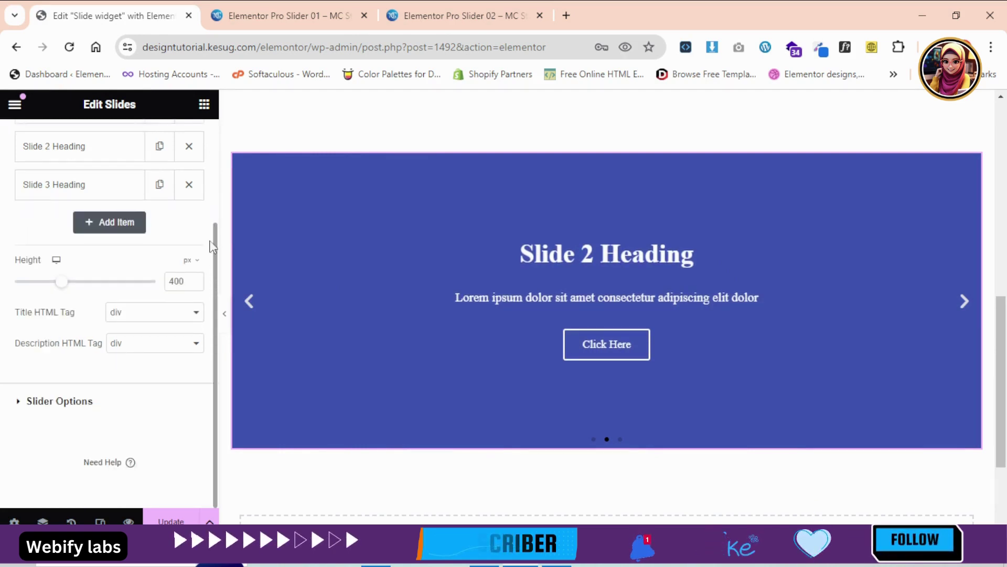
scroll(212, 218, "up", 3)
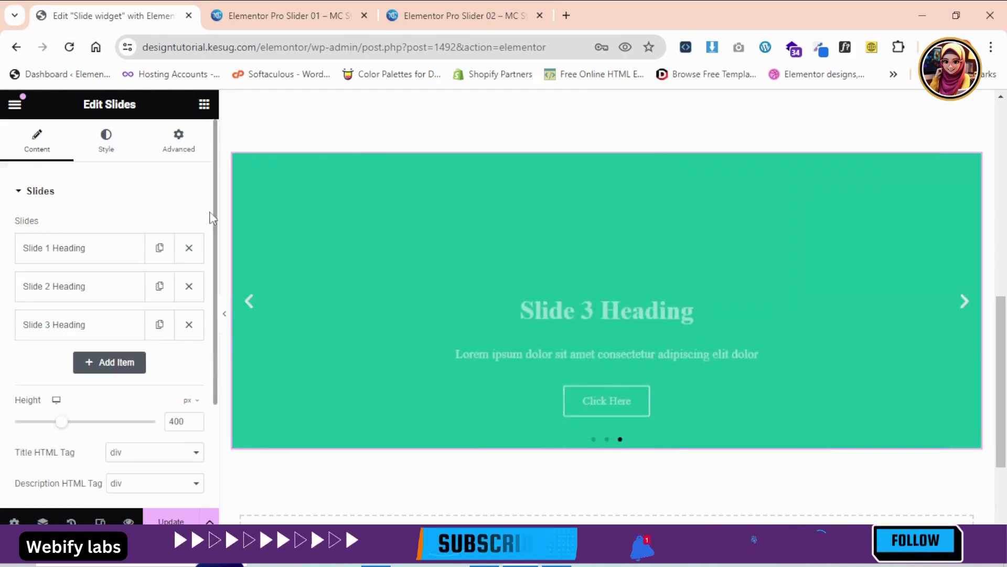
left_click(189, 324)
left_click(189, 286)
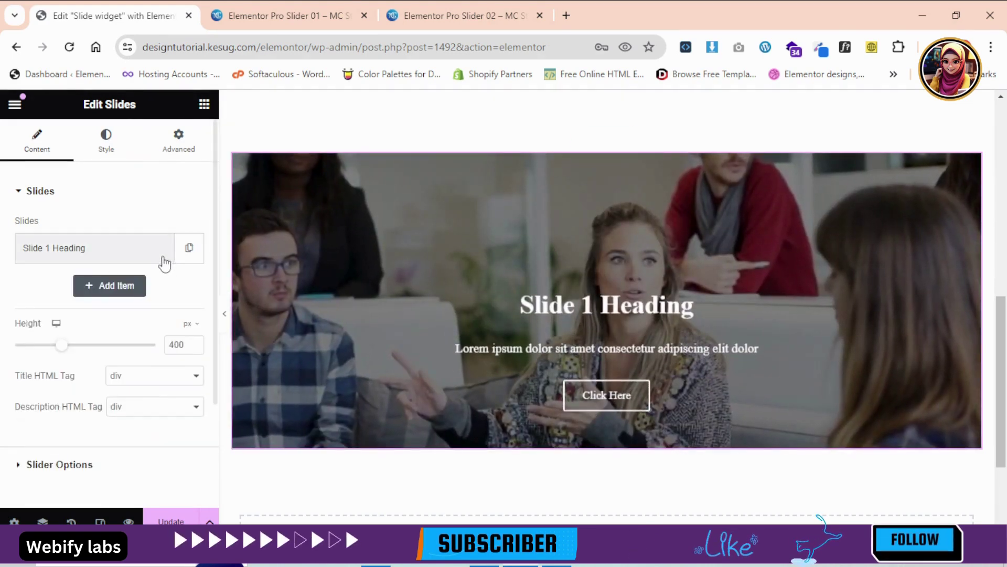
left_click(187, 248)
left_click(160, 286)
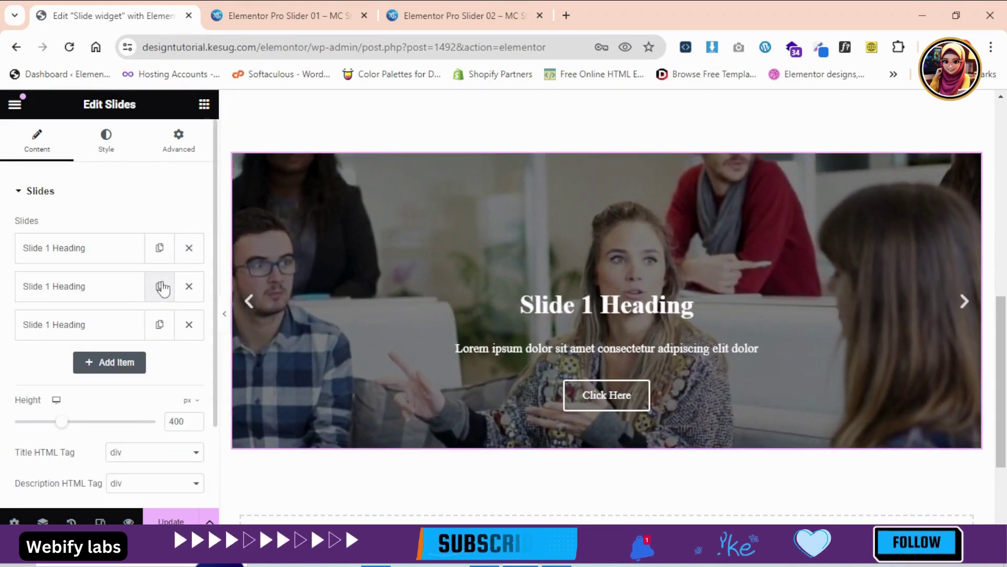
Replace the second slide's background image with the glowing keyboard-5017973 picture from the media library
left_click(81, 287)
left_click(108, 430)
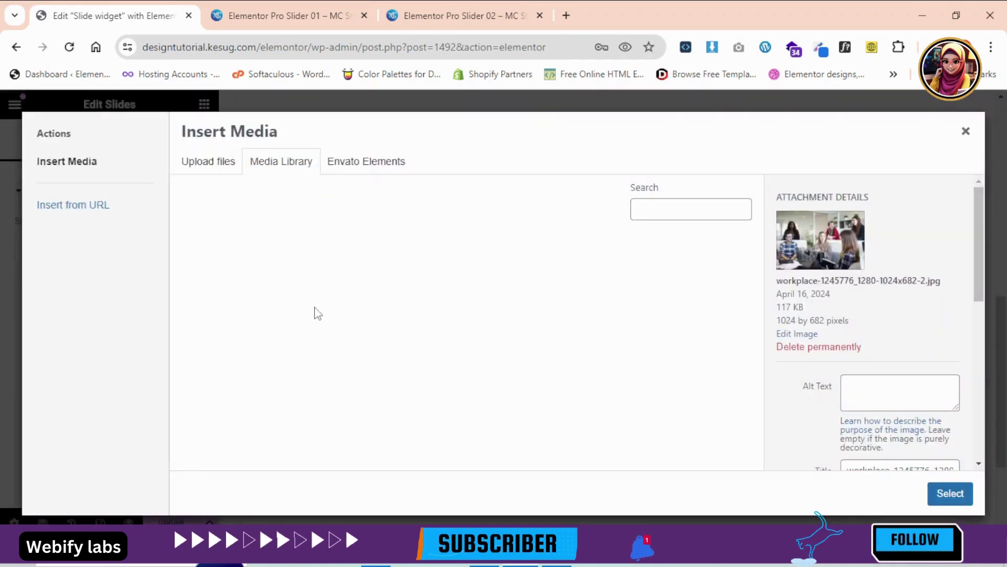
left_click(383, 265)
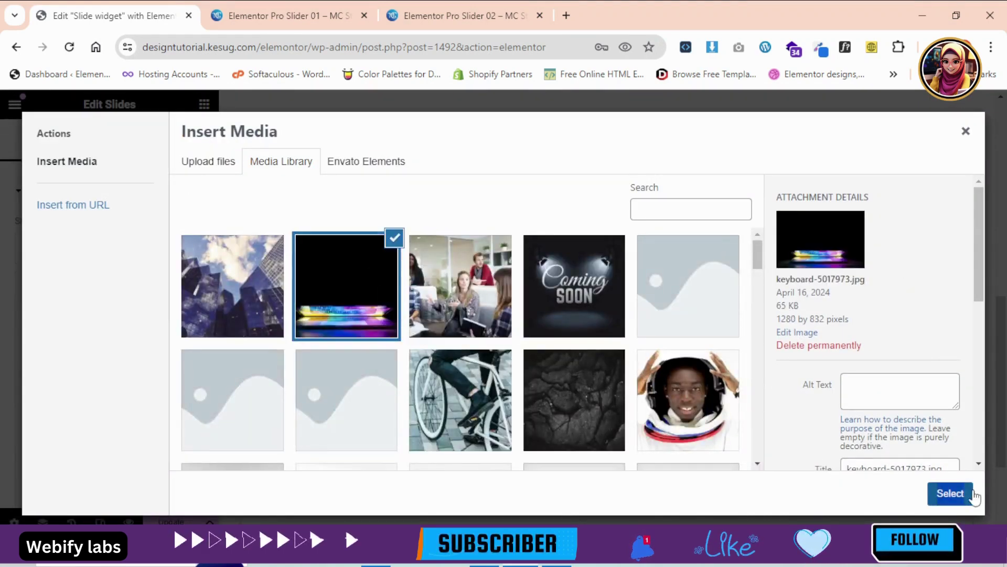
left_click(947, 494)
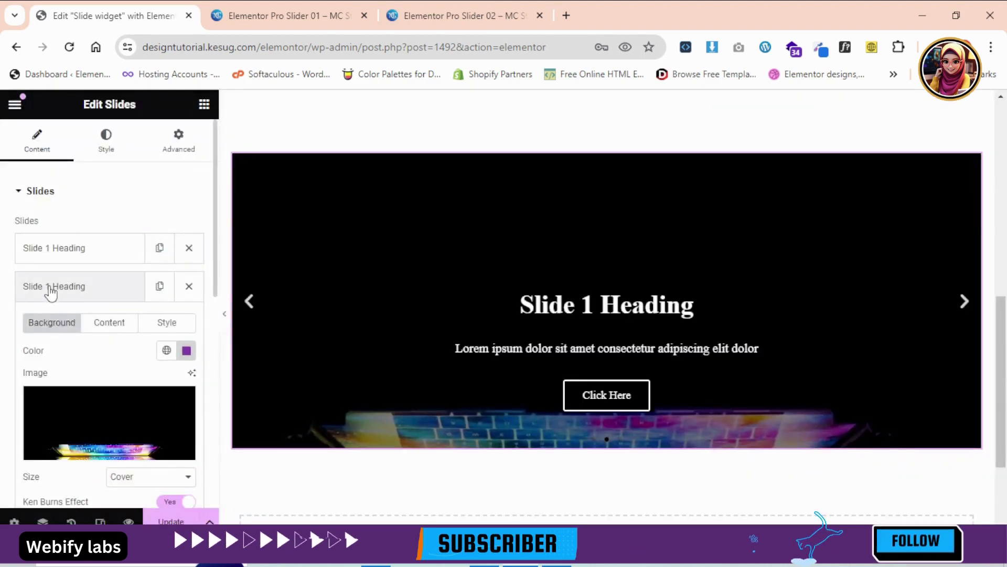
Change the second slide's title to "Slide 2 Heading" and collapse its settings
left_click(109, 324)
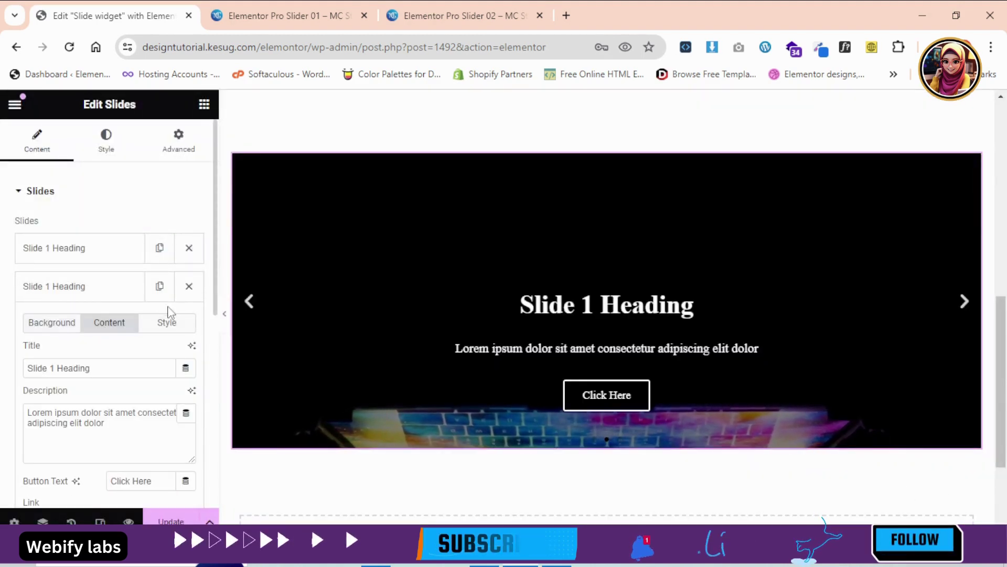
double_click(55, 368)
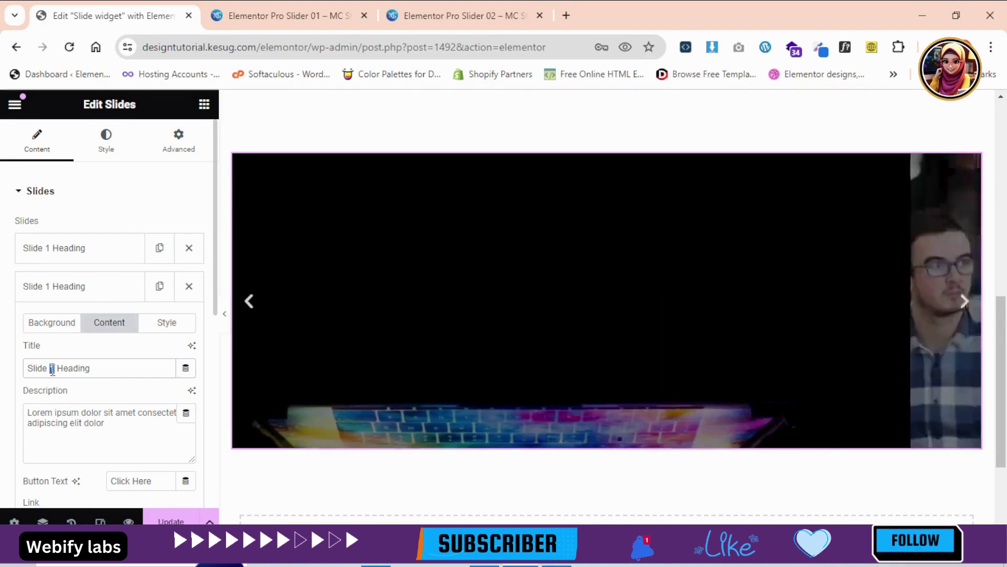
type("2")
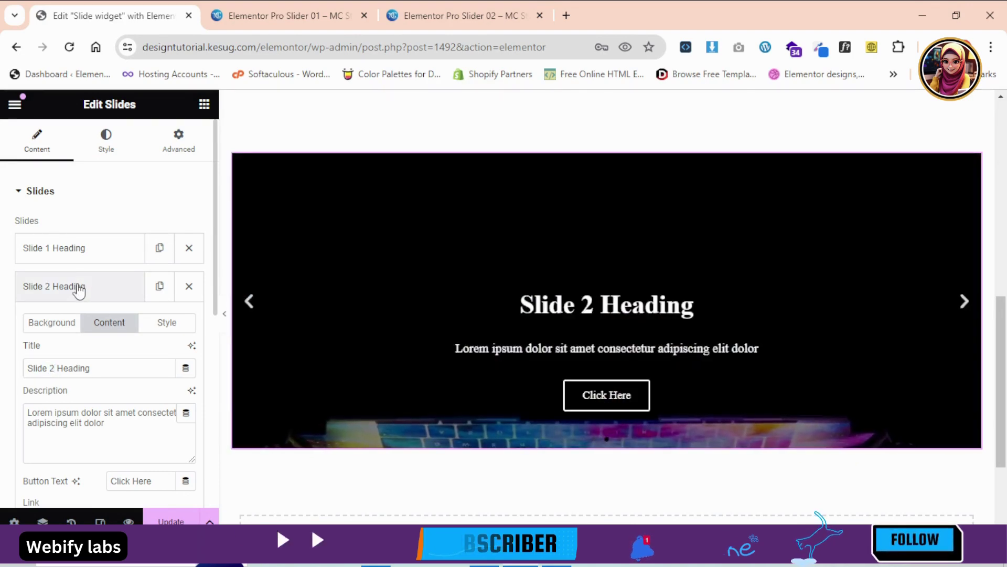
left_click(79, 294)
Replace the third slide's background image with the skyscraper photo from the media library
left_click(88, 328)
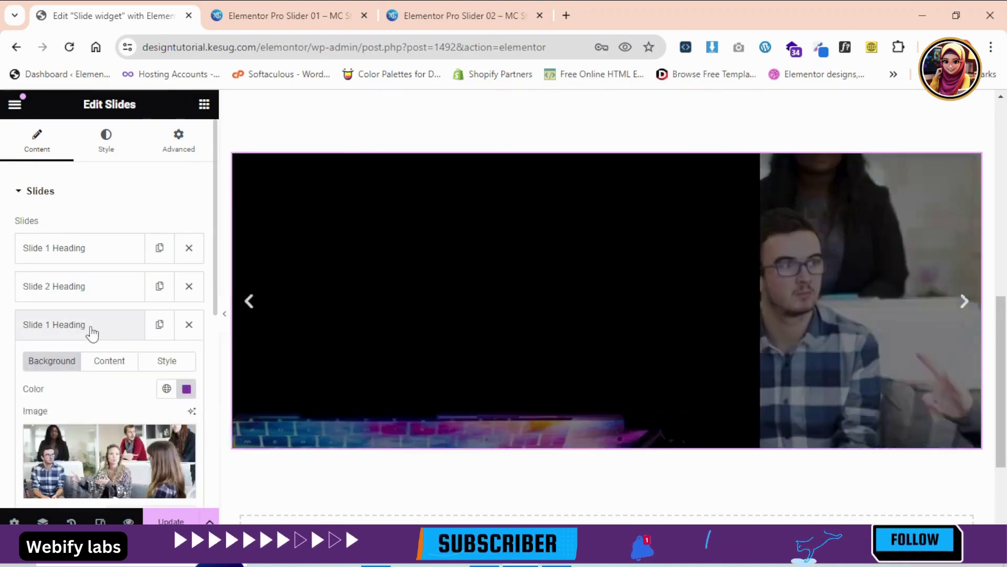
left_click(168, 450)
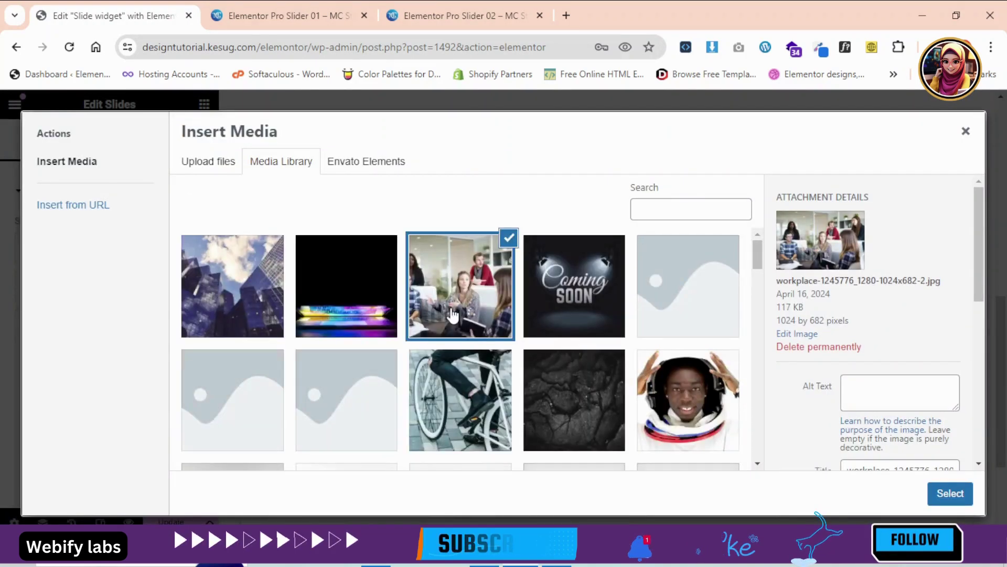
left_click(246, 302)
left_click(951, 494)
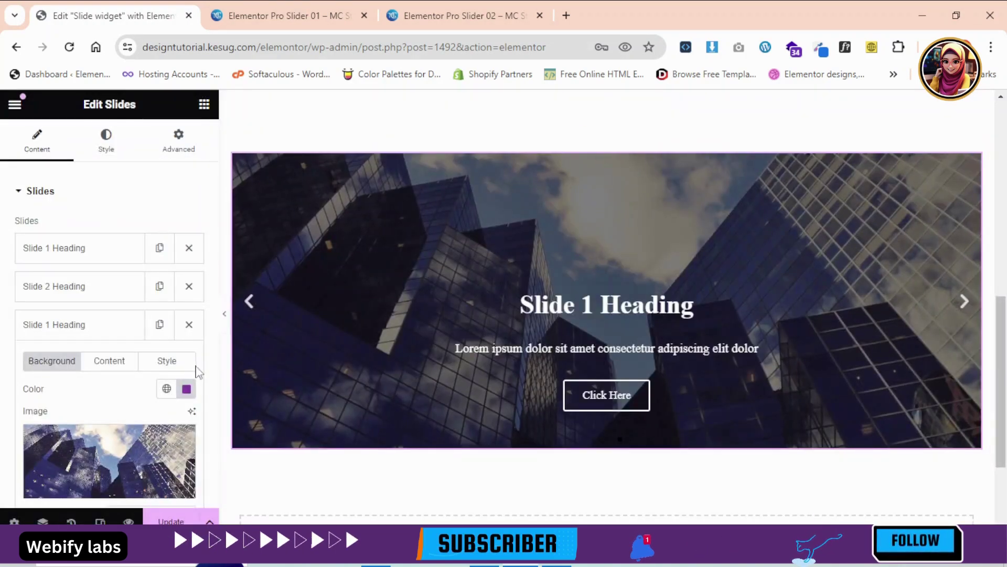
Change the third slide's title to "Slide 3 Heading" and collapse its settings
left_click(111, 362)
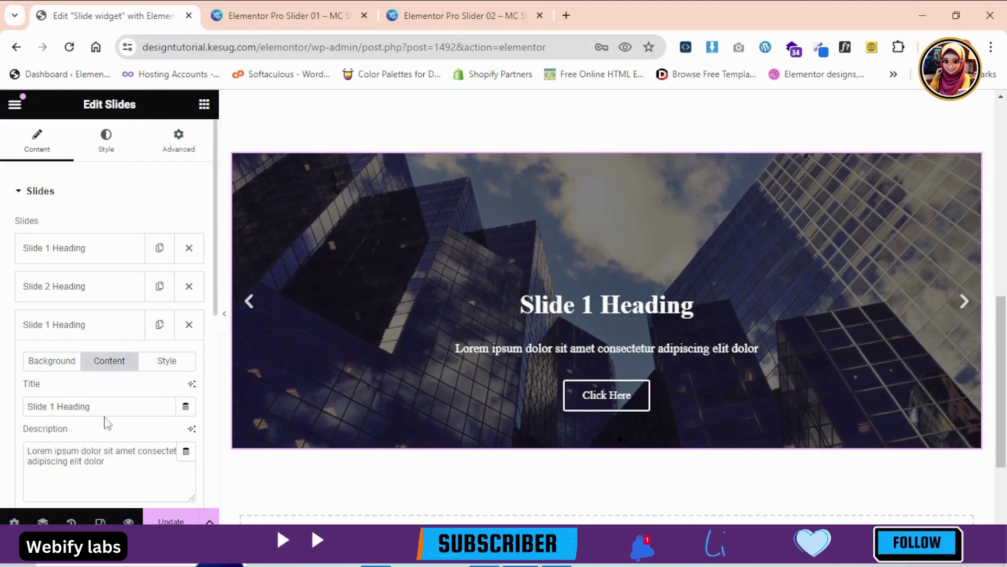
double_click(52, 407)
type("3")
left_click(64, 327)
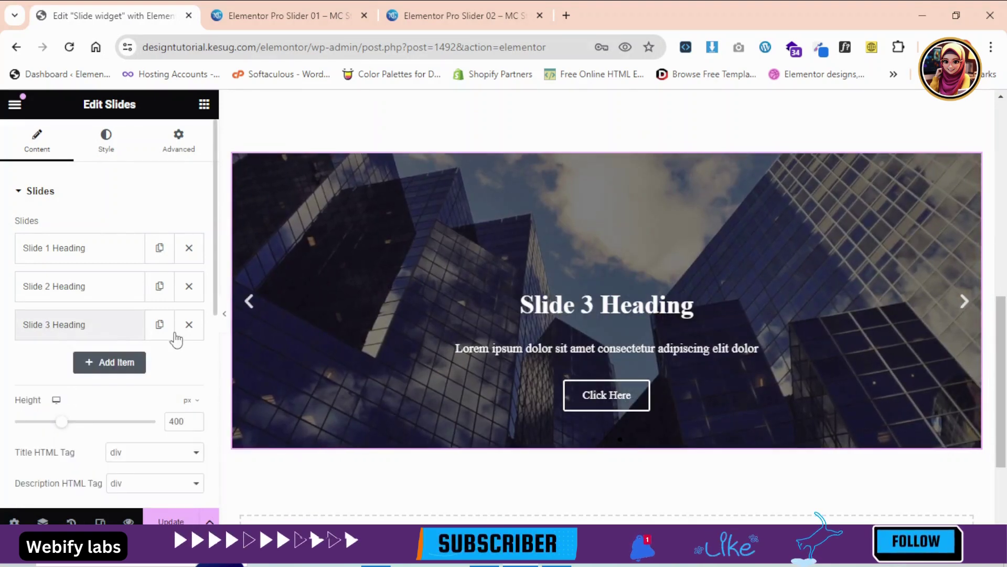
Set the slider's height to 500 px and check it in the preview
scroll(215, 317, "down", 1)
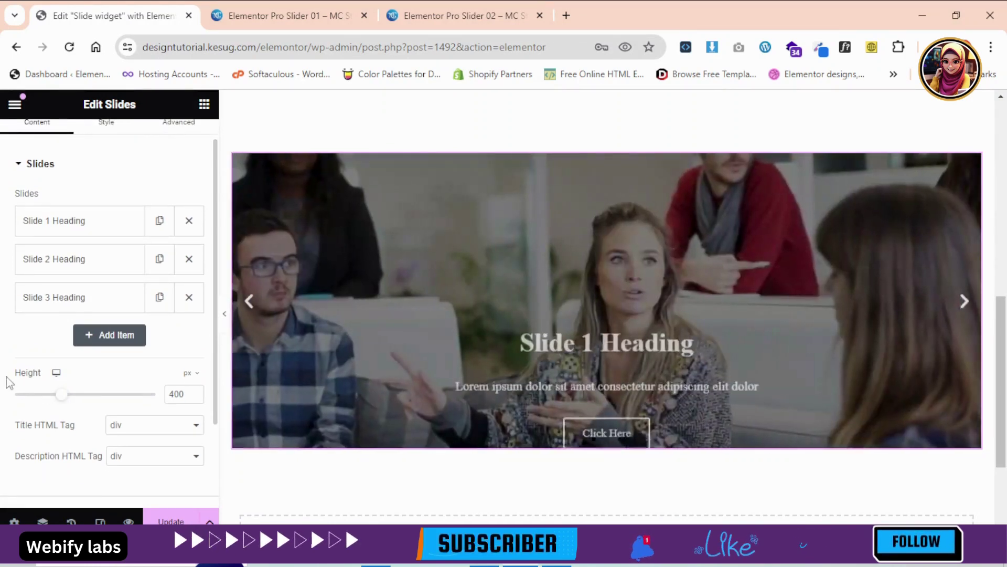
left_click_drag(7, 382, 52, 376)
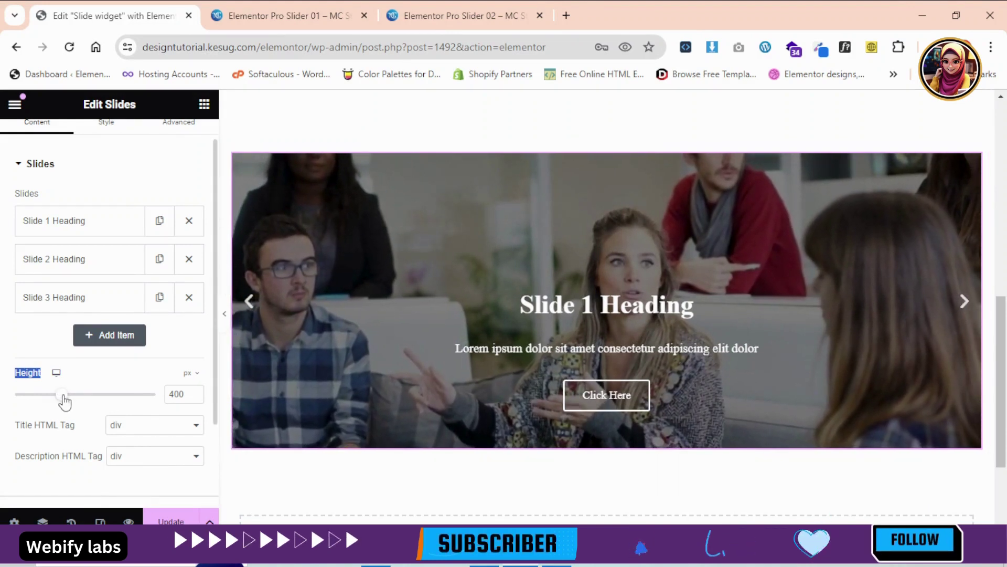
left_click_drag(68, 401, 76, 396)
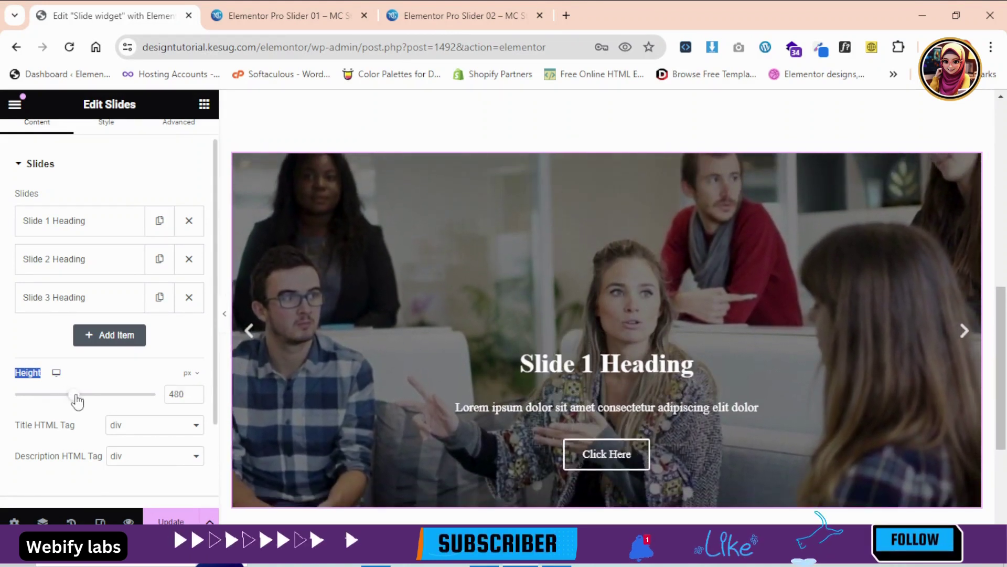
double_click(185, 396)
type("50")
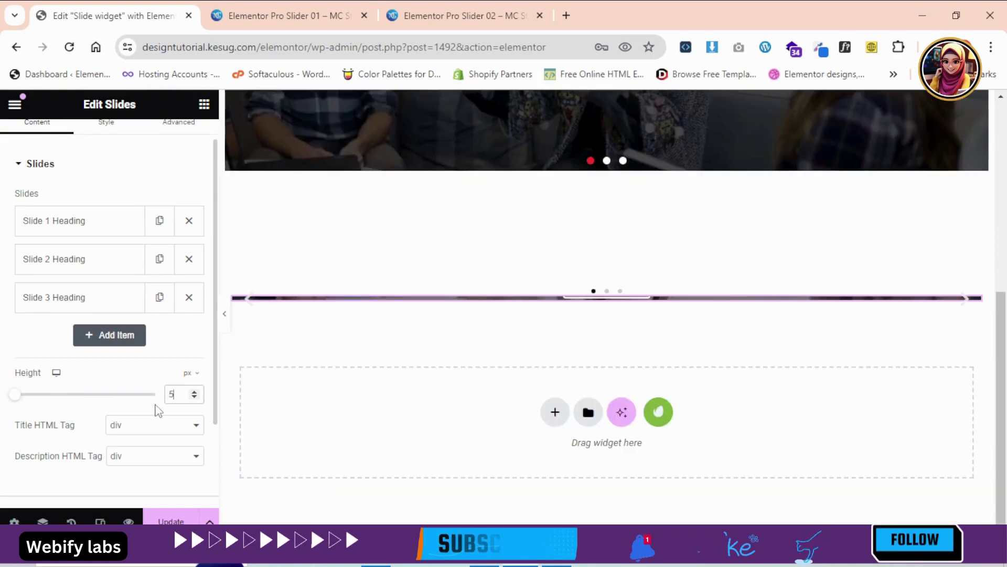
type("0")
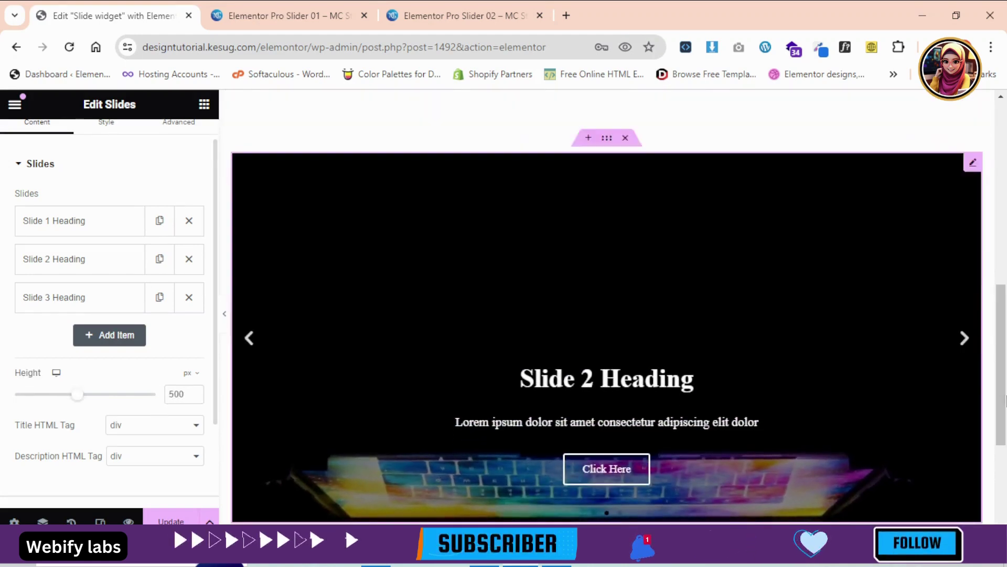
scroll(472, 336, "down", 1)
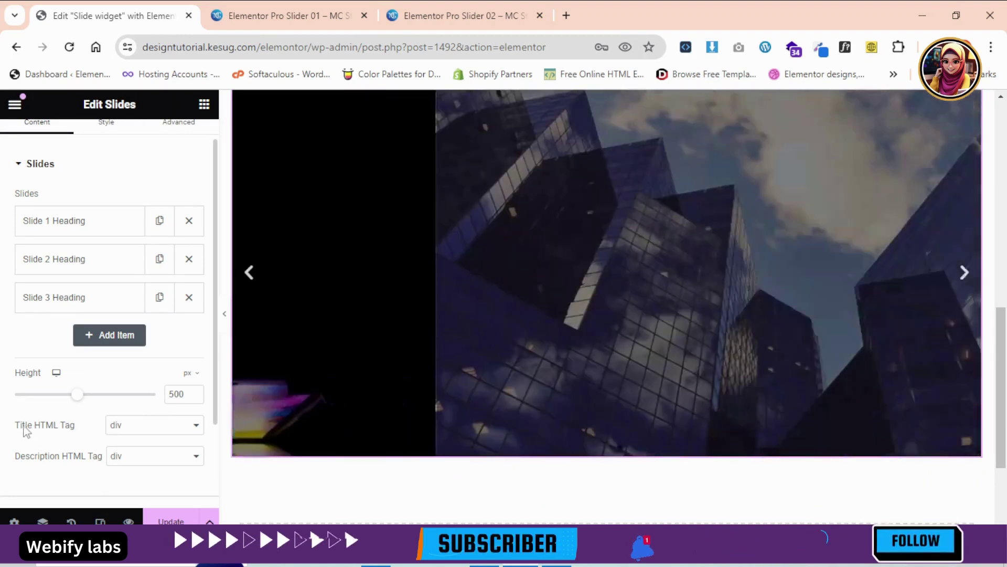
Review the HTML tag choices for the slide titles without changing the selection
left_click_drag(15, 425, 95, 432)
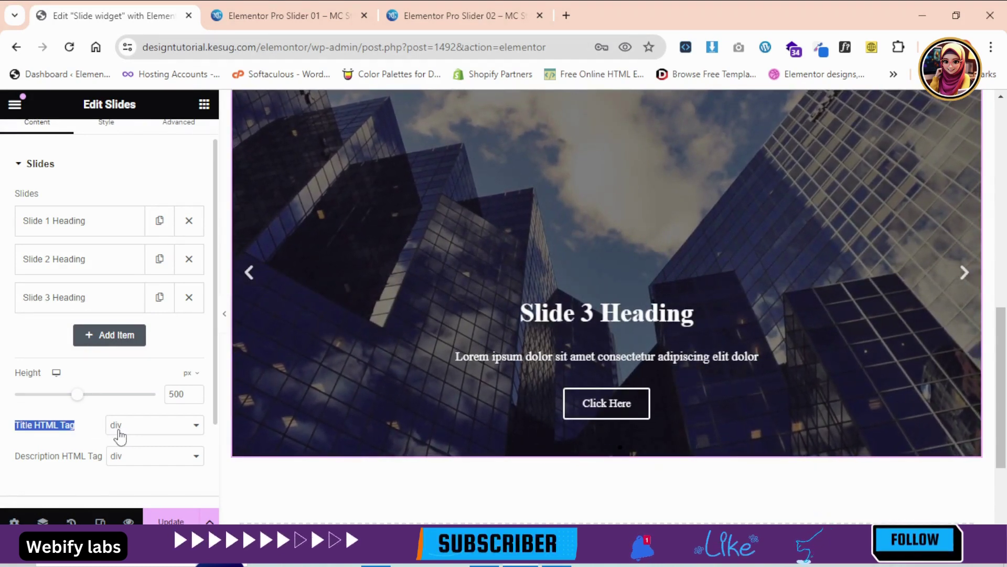
left_click(120, 436)
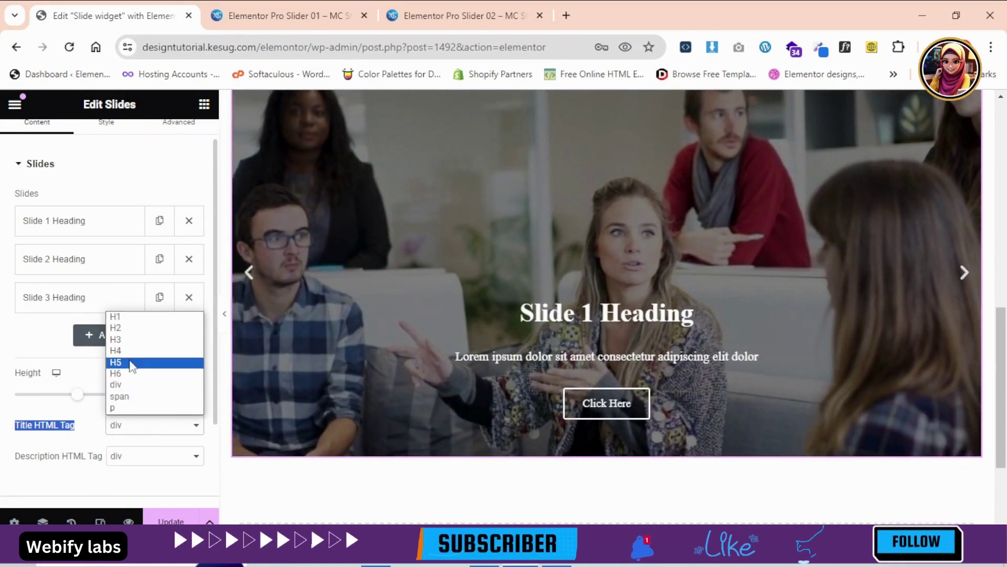
left_click(8, 451)
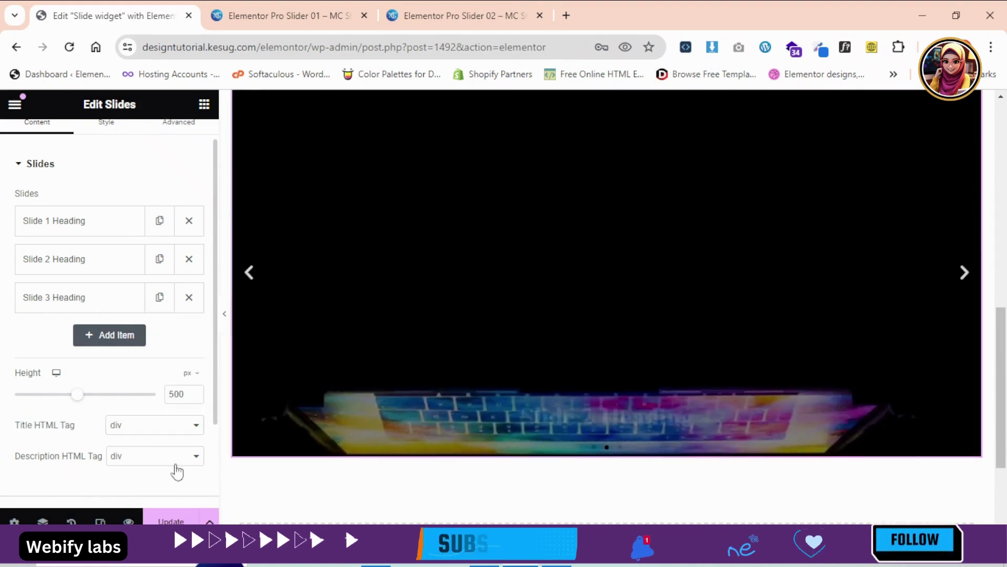
Set the slider's navigation to Arrows in the slider options and check the preview
left_click_drag(216, 420, 211, 504)
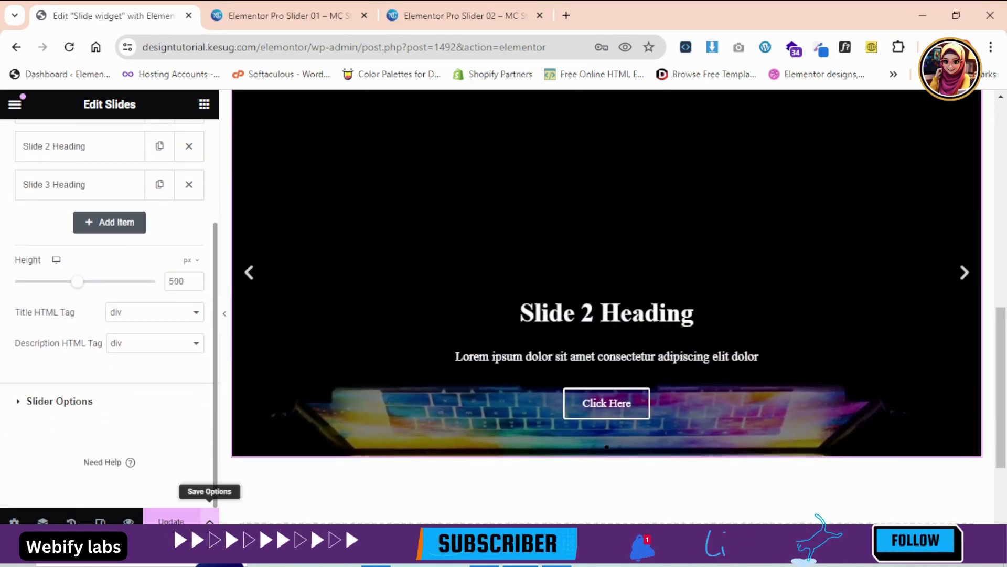
left_click(70, 403)
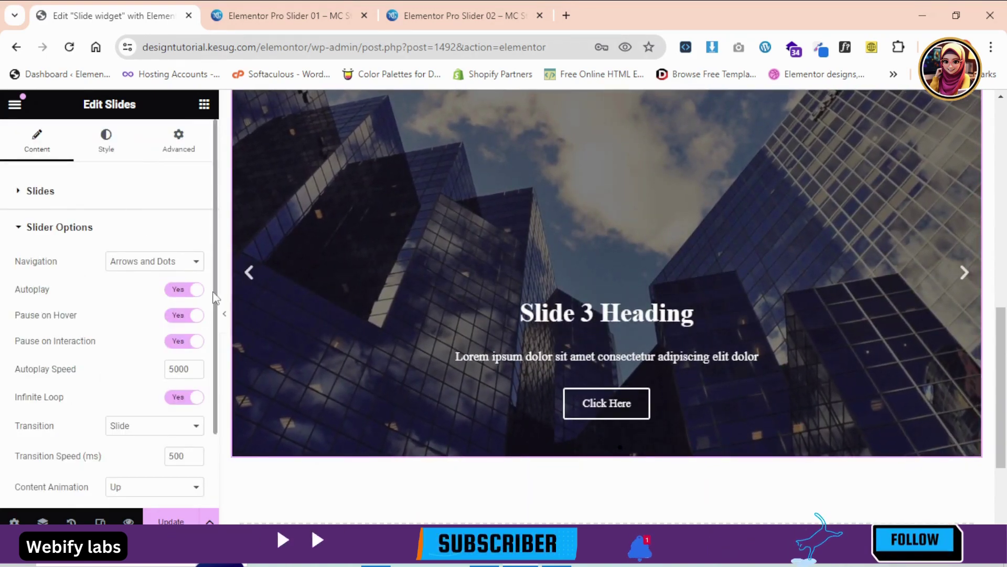
scroll(215, 298, "down", 2)
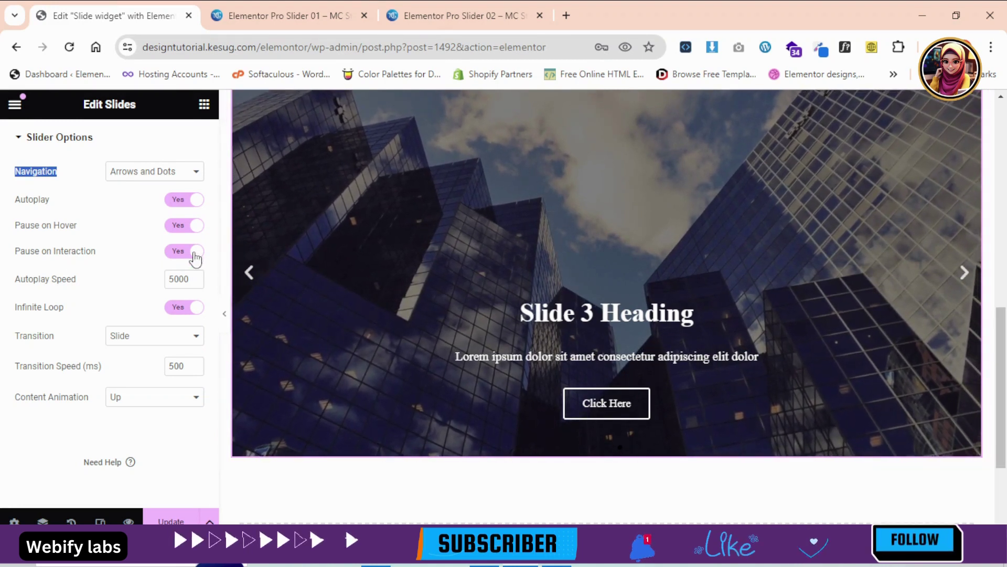
left_click(164, 177)
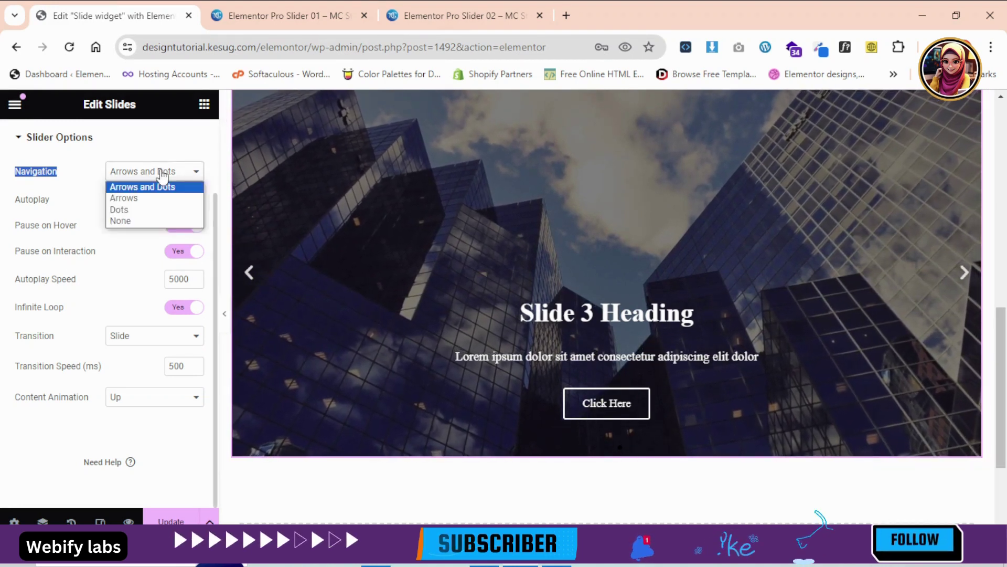
left_click(134, 199)
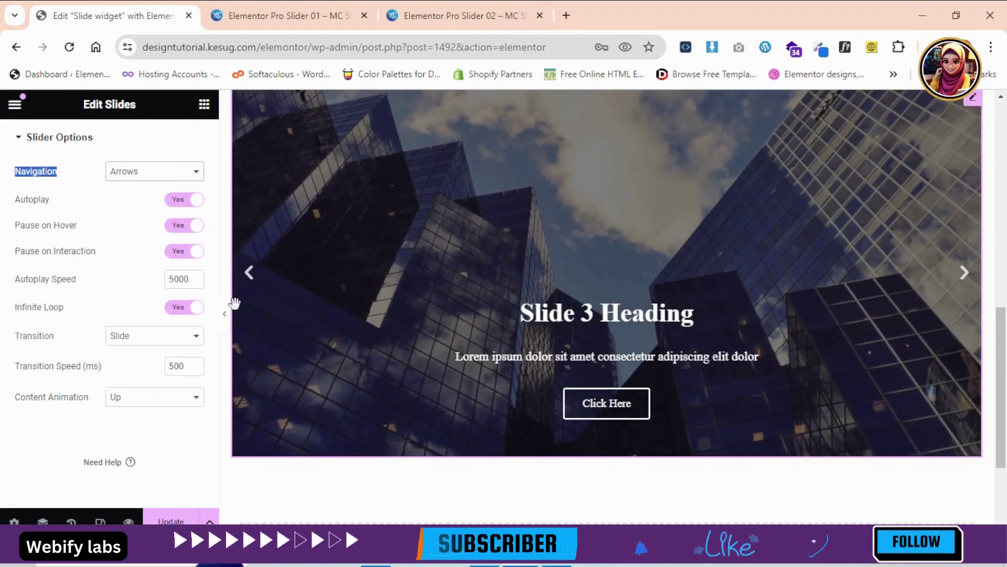
left_click(135, 137)
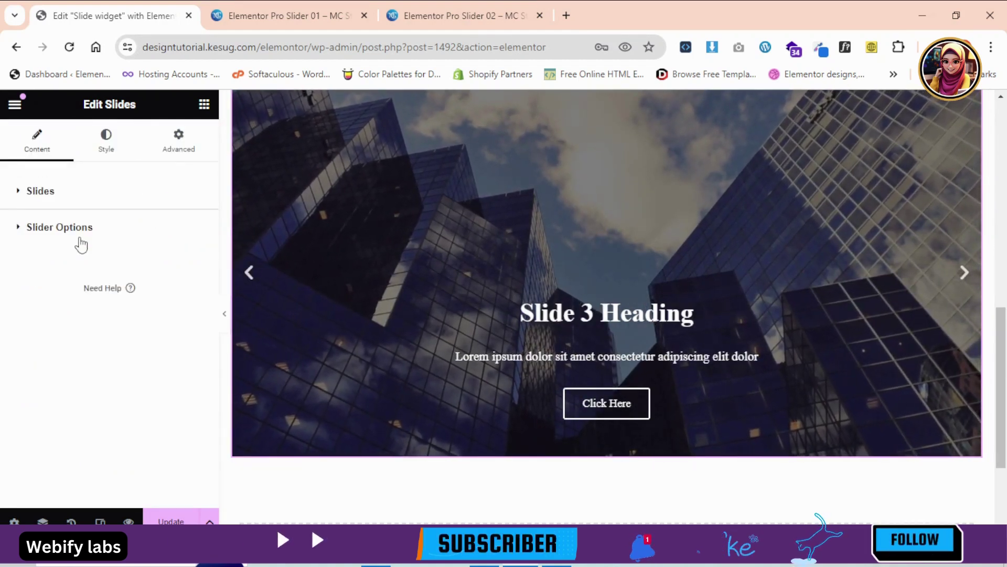
Set the slider's navigation to Dots in the slider options
left_click(81, 243)
left_click(168, 262)
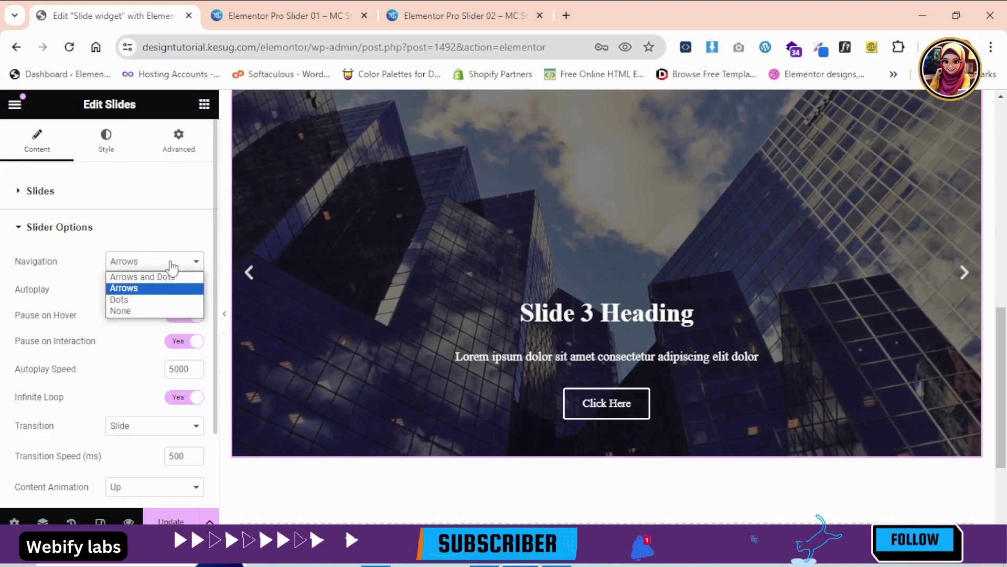
left_click(152, 300)
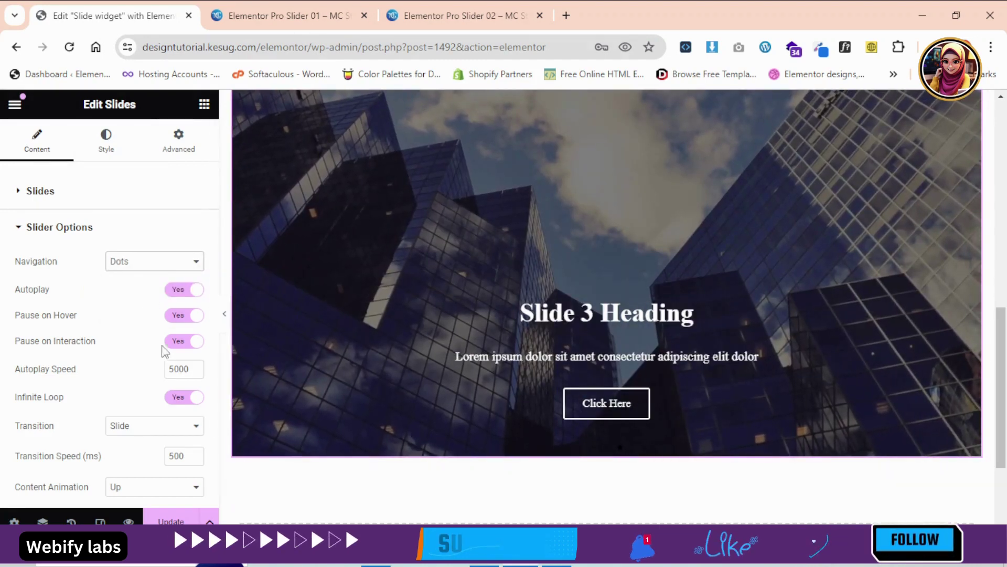
Try the None option for the slider's navigation and set the navigation to Arrows and Dots
left_click(129, 262)
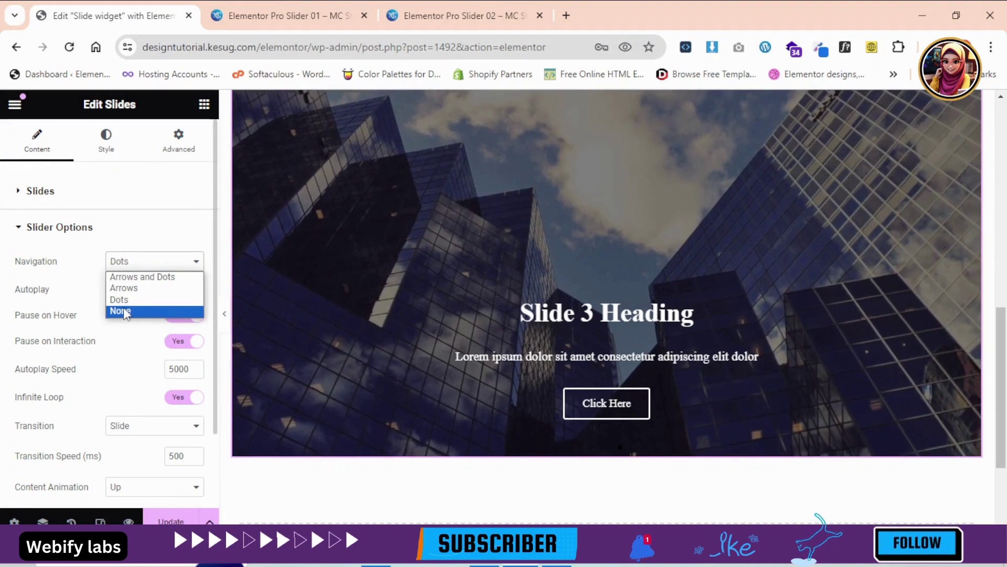
left_click(126, 311)
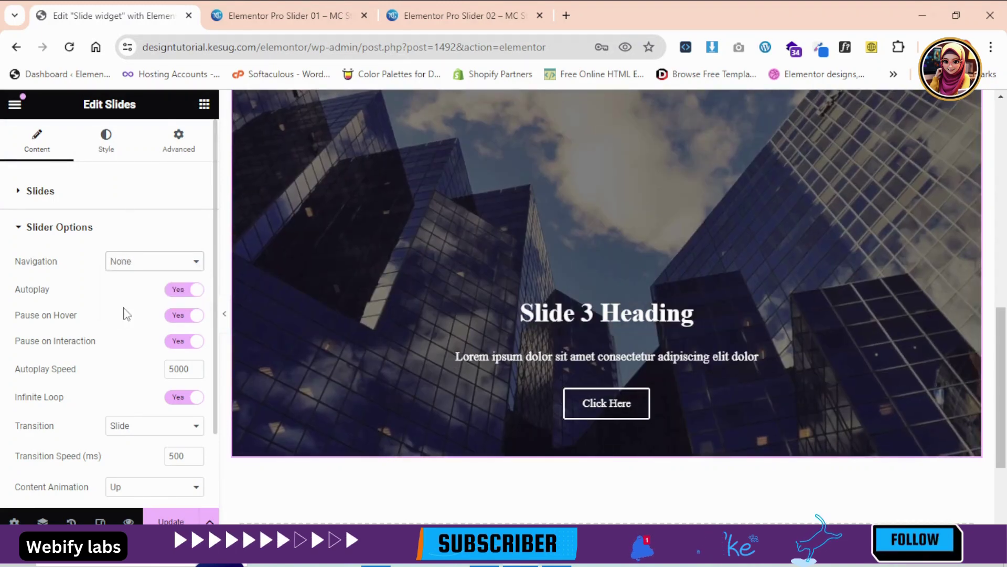
left_click(159, 272)
left_click(152, 278)
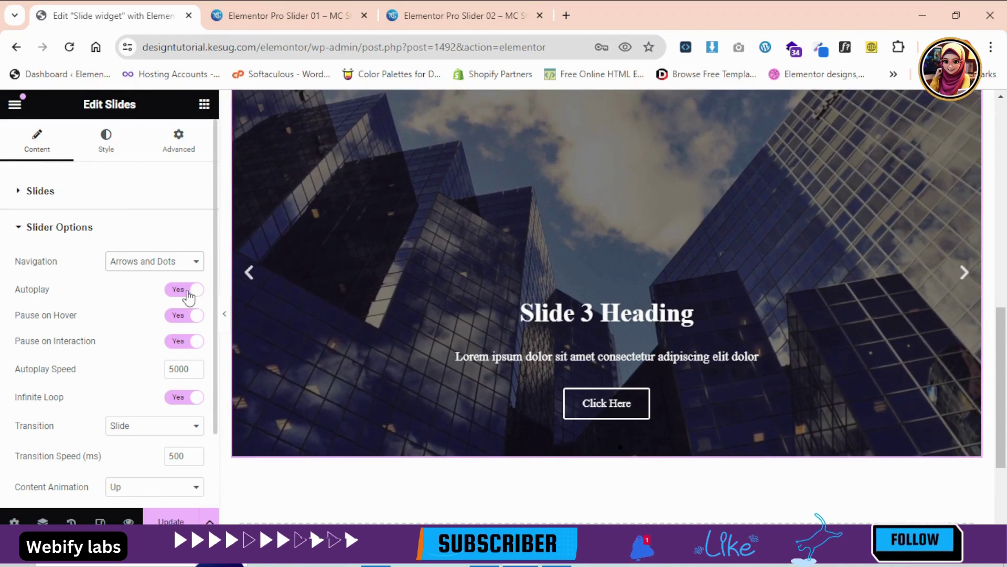
scroll(611, 439, "up", 2)
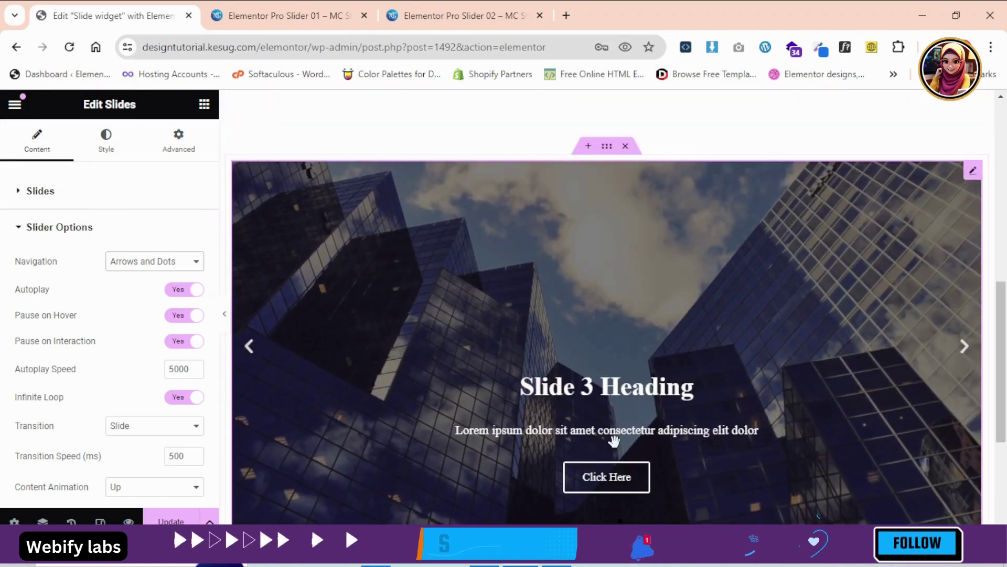
Set the vertical position of the first slide's content to Middle in its custom style
left_click(54, 192)
left_click(95, 252)
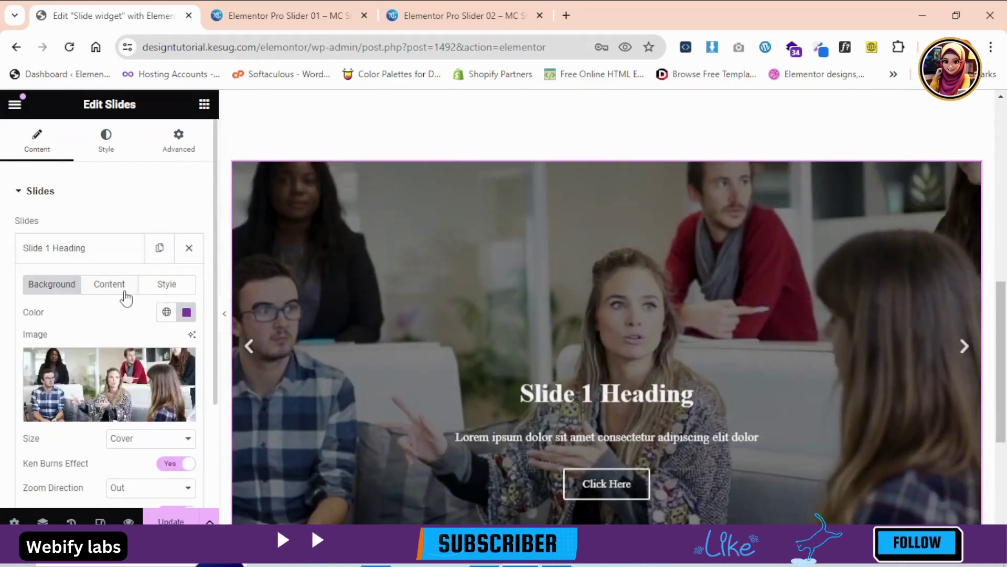
left_click(124, 290)
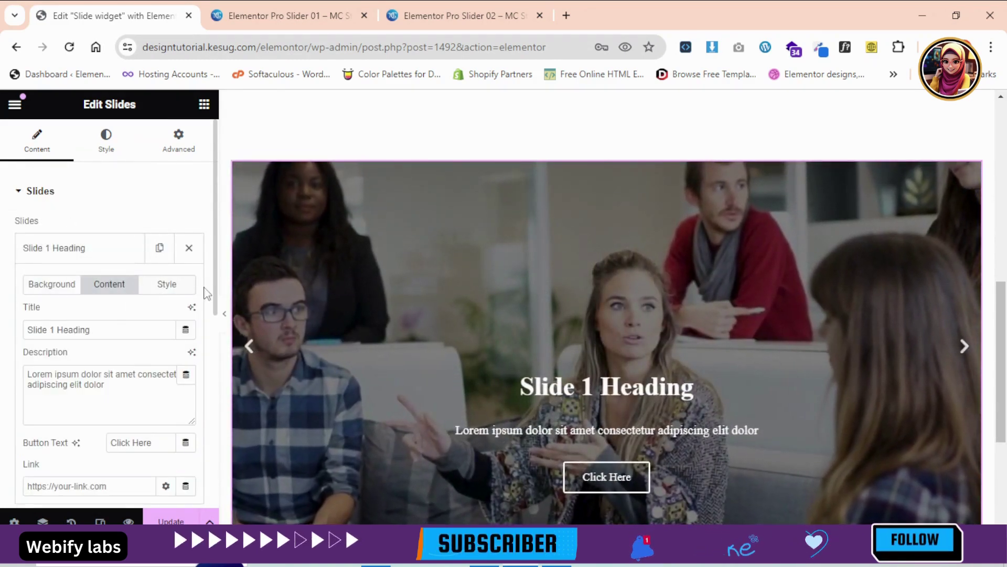
left_click(184, 290)
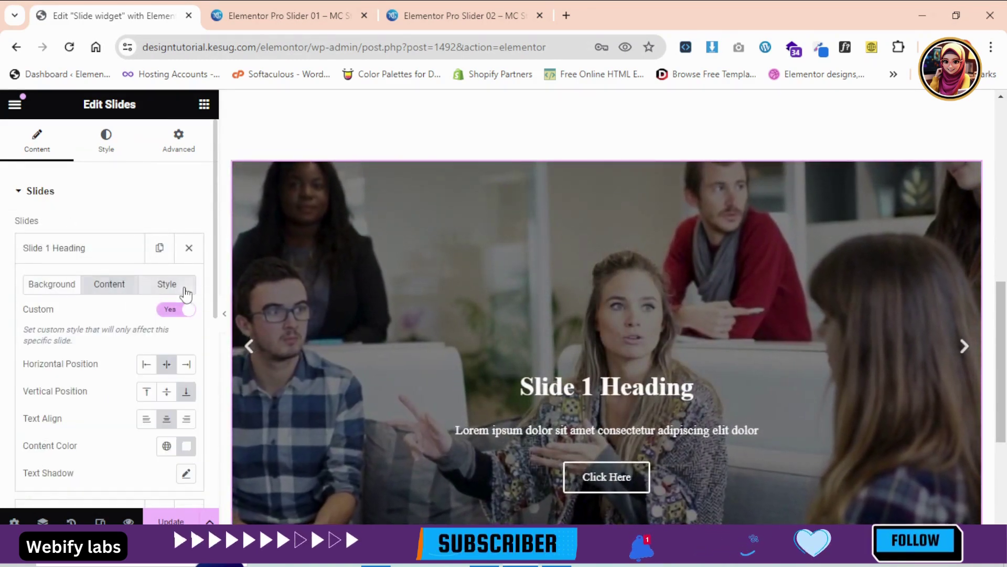
left_click(166, 394)
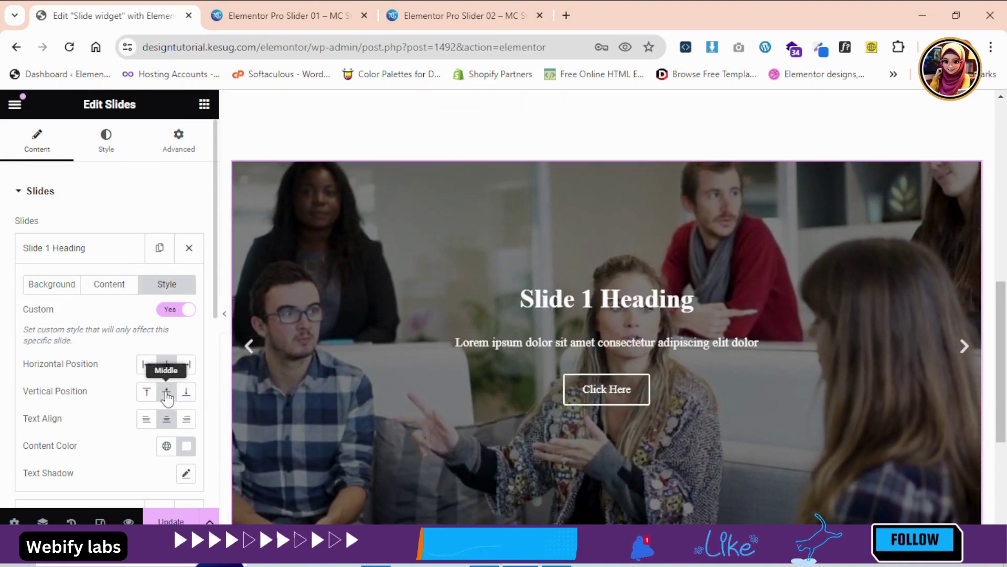
Set the vertical position of the second slide's content to Middle in its custom style
left_click(86, 258)
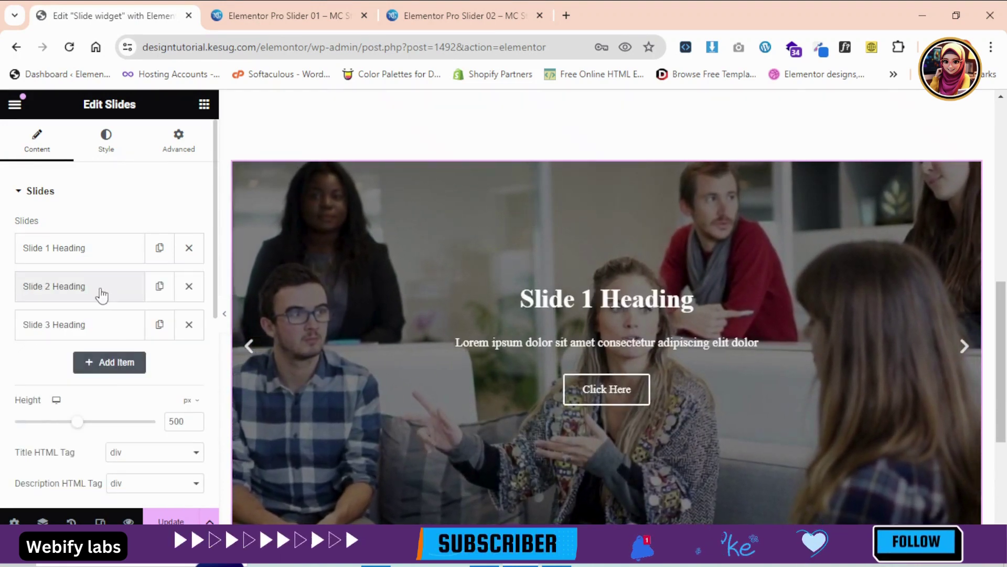
left_click(99, 288)
left_click(112, 323)
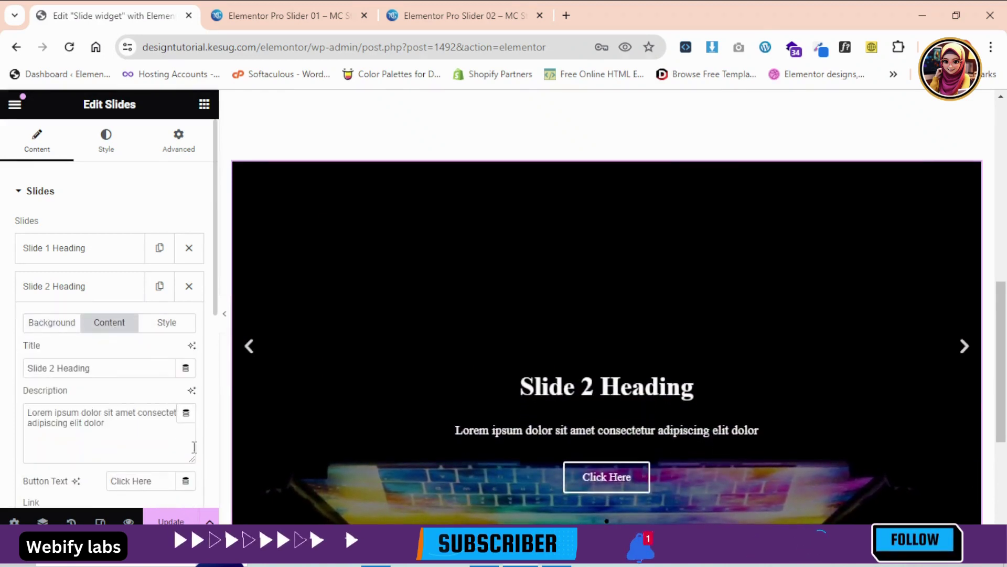
left_click(167, 322)
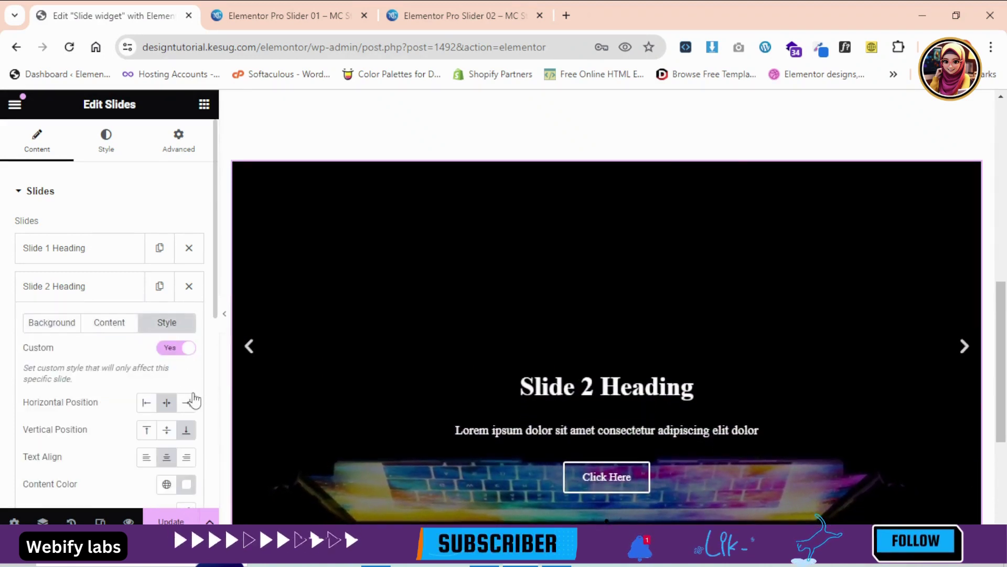
left_click(167, 431)
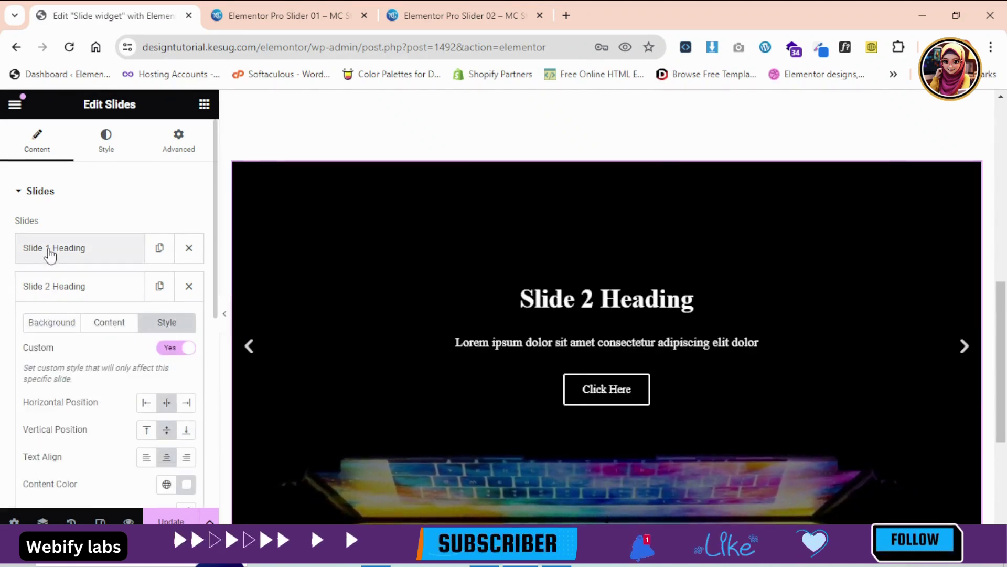
Set the vertical position of the third slide's content to Middle and recheck the first slide's style
left_click(50, 251)
left_click(54, 252)
left_click(26, 290)
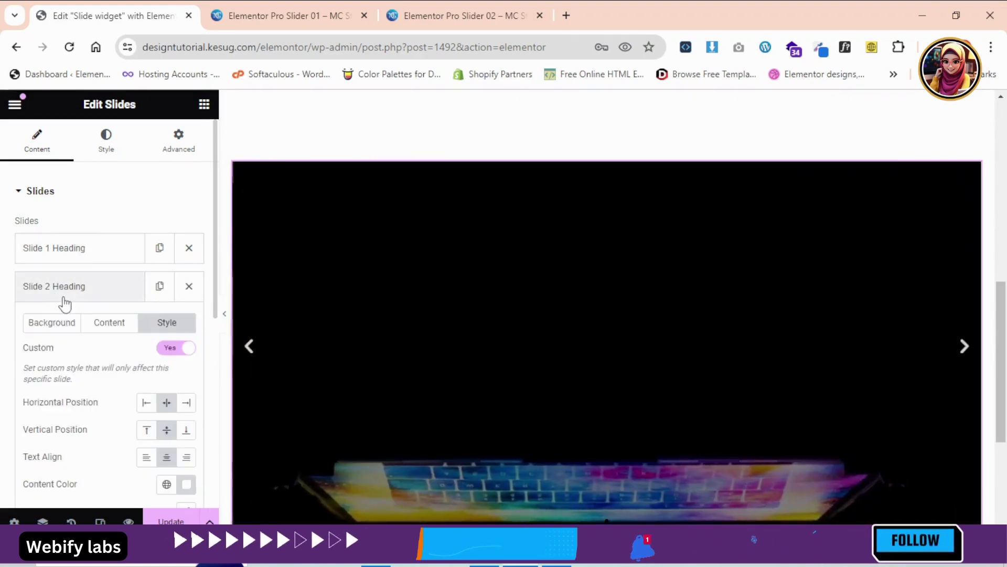
left_click(63, 295)
left_click(77, 328)
left_click(166, 361)
left_click(176, 386)
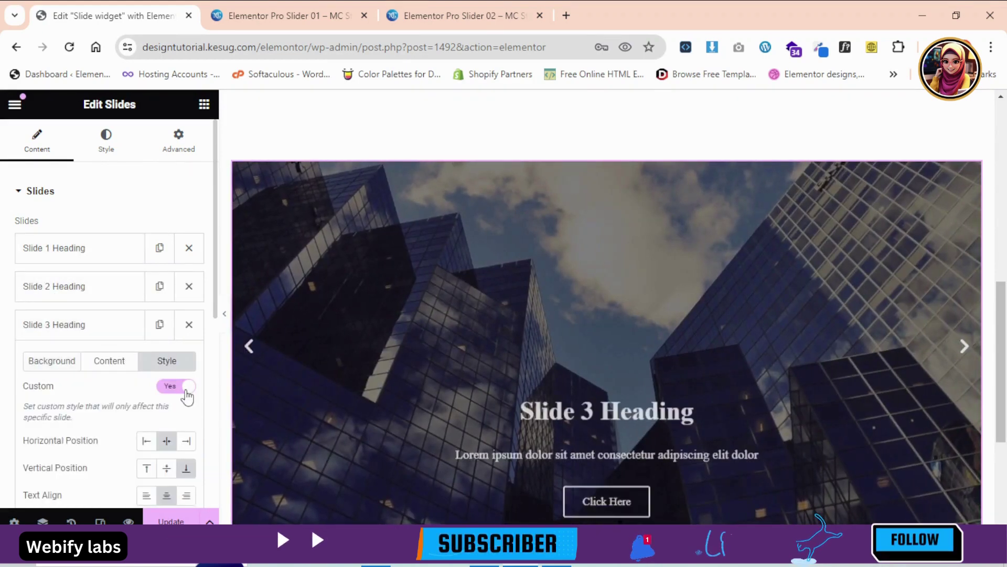
left_click(167, 468)
left_click(58, 257)
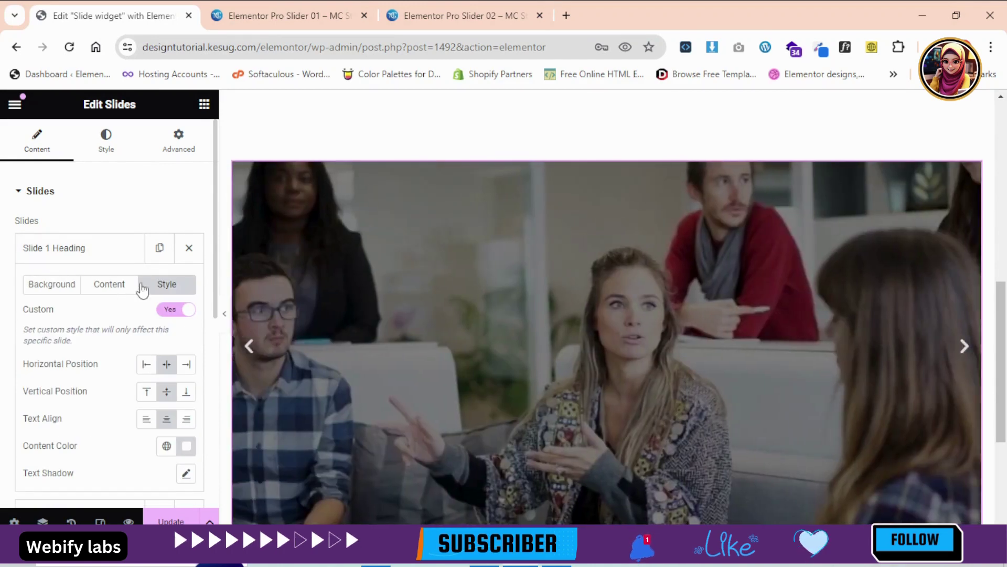
left_click(65, 257)
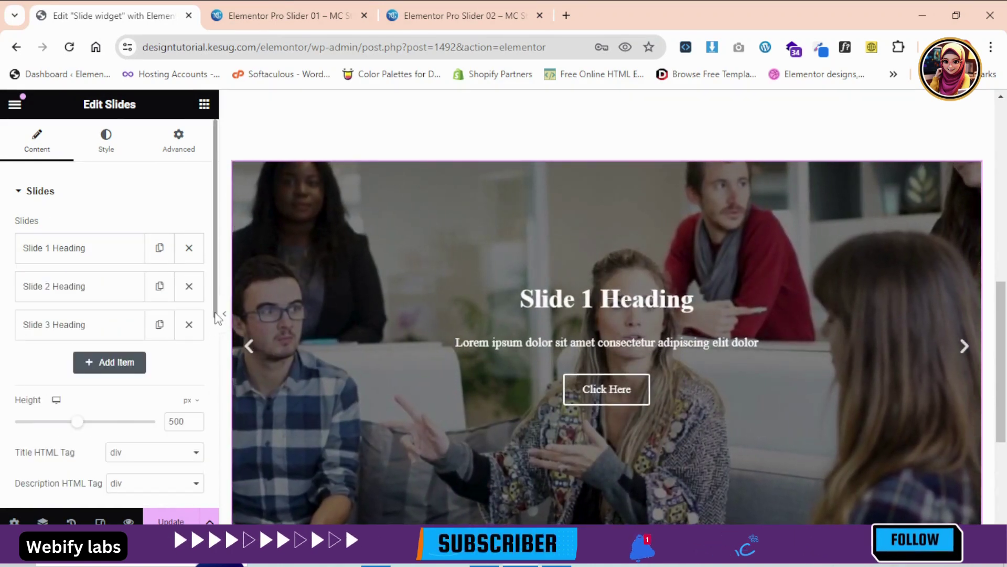
Set the slider's autoplay speed to 1000 in the slider options
scroll(217, 318, "down", 5)
left_click(140, 409)
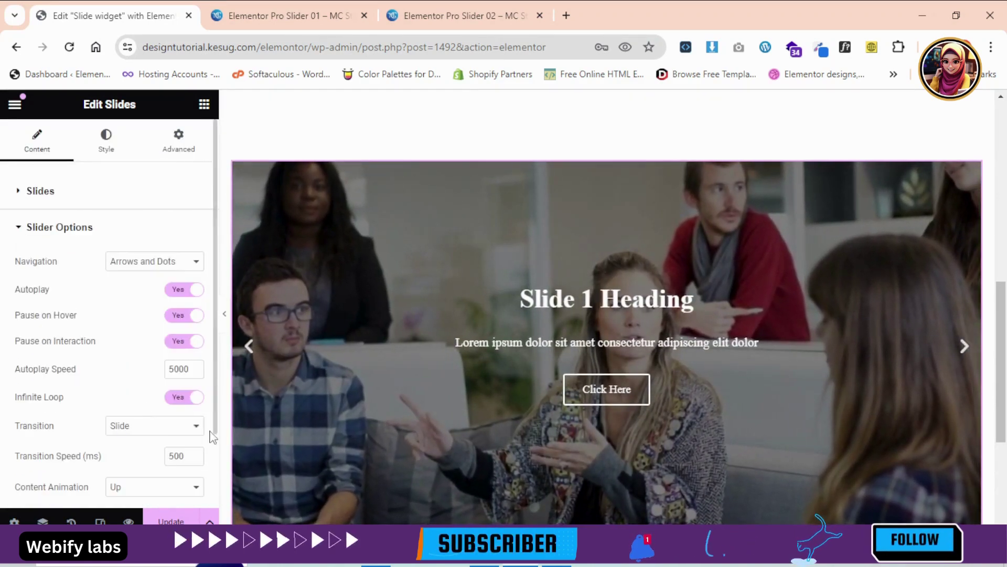
scroll(105, 341, "down", 1)
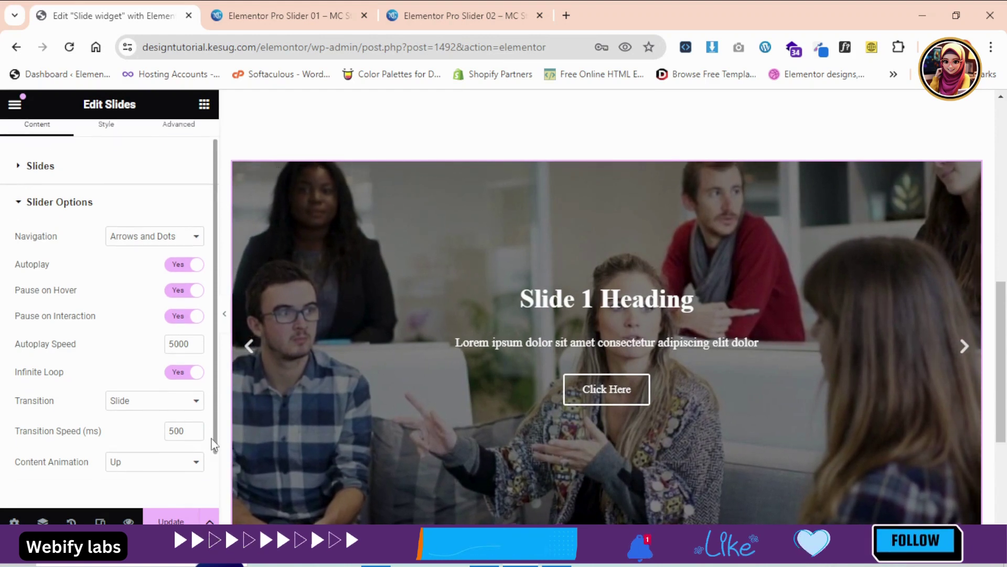
left_click_drag(12, 266, 72, 266)
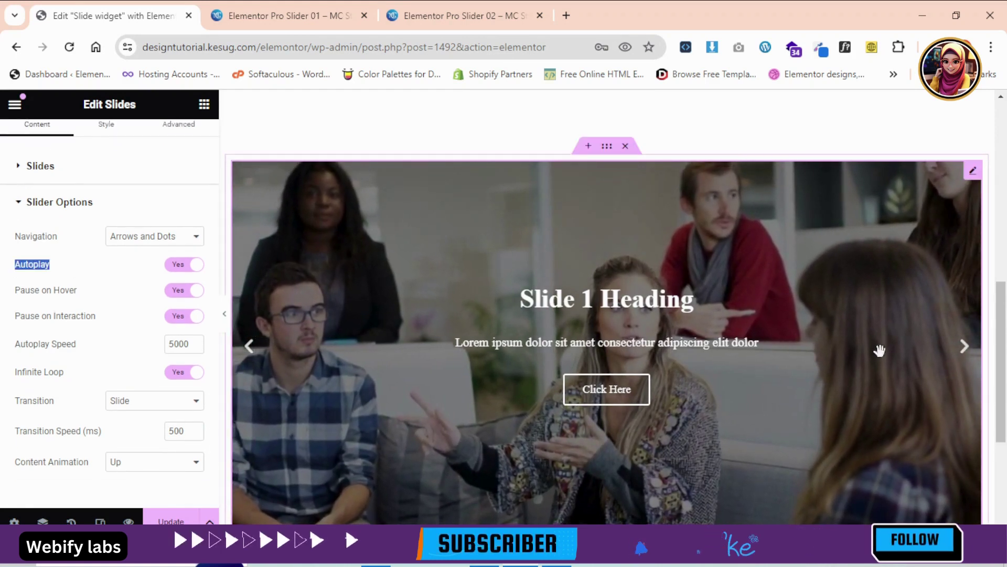
scroll(315, 299, "down", 1)
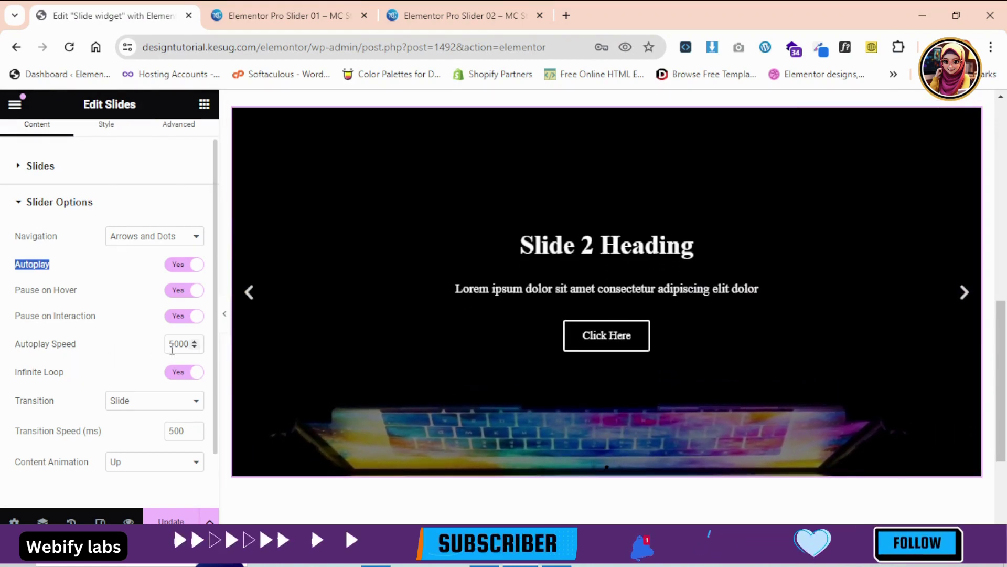
left_click_drag(175, 348, 171, 347)
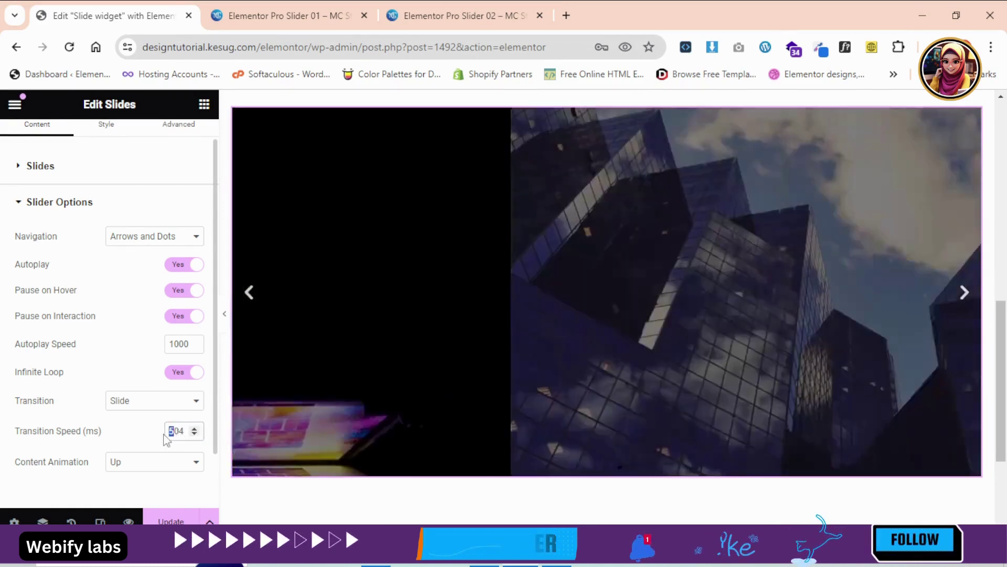
Set the slider's transition speed to 100 ms
mouse_move(174, 435)
left_mouse_down()
mouse_move(188, 437)
mouse_move(165, 433)
left_mouse_up()
type("100")
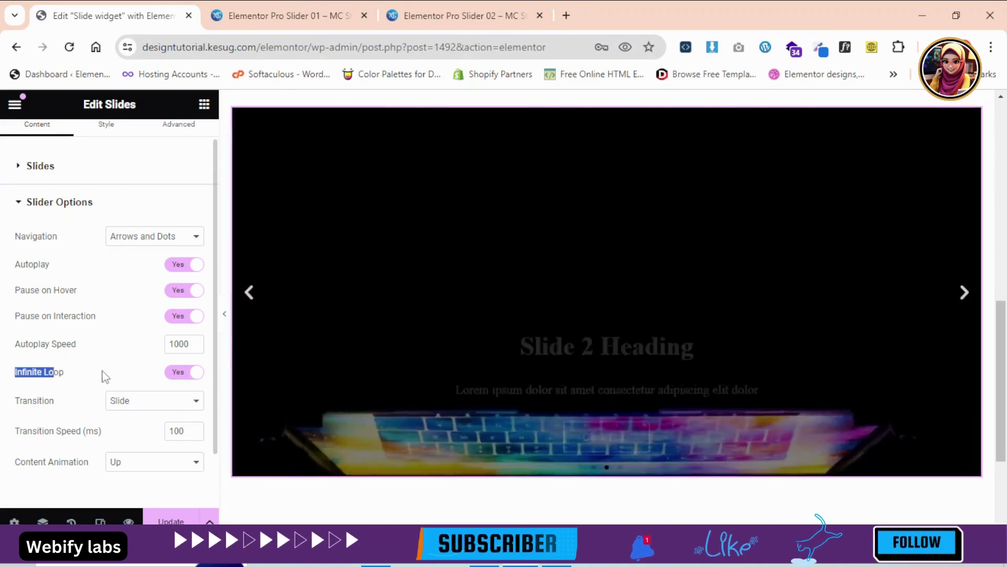
left_click(121, 377)
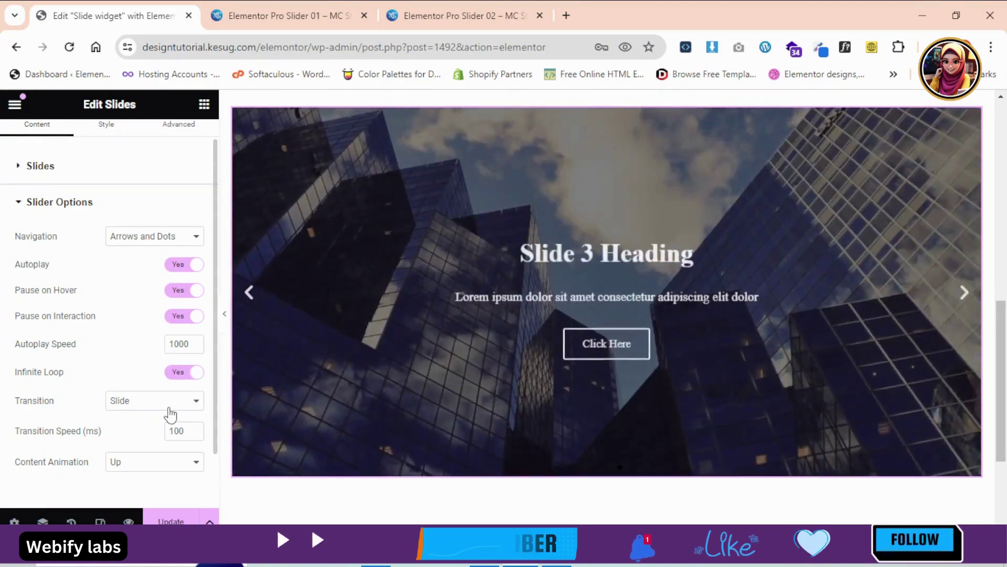
Set the transition between slides to Fade and check it in the preview
left_click(170, 407)
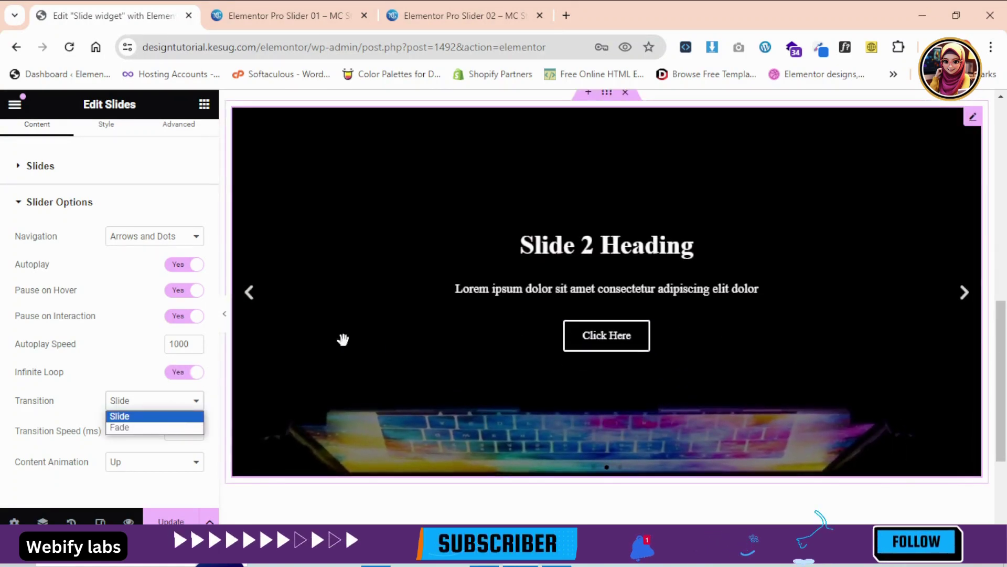
left_click(175, 427)
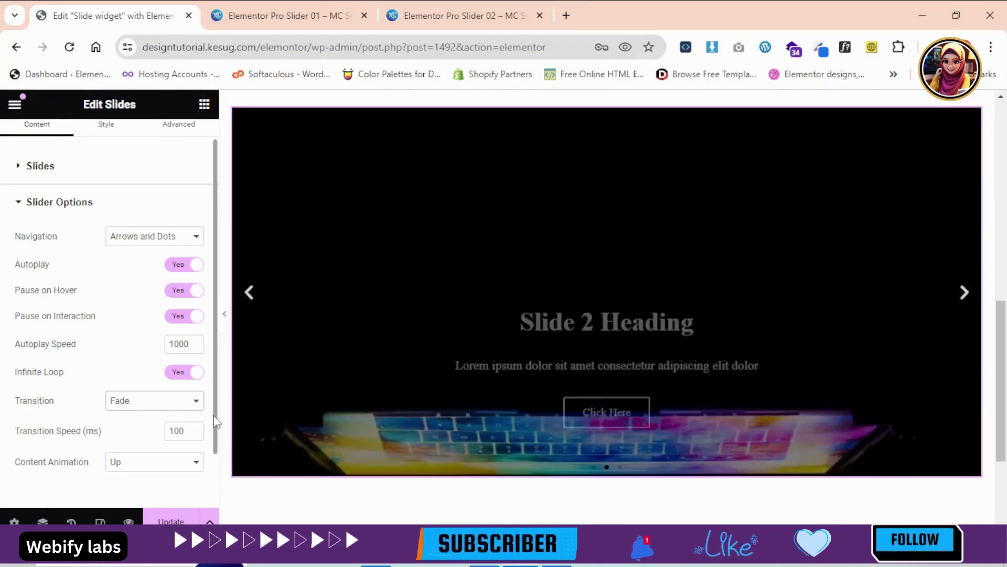
scroll(209, 464, "down", 1)
scroll(210, 462, "down", 1)
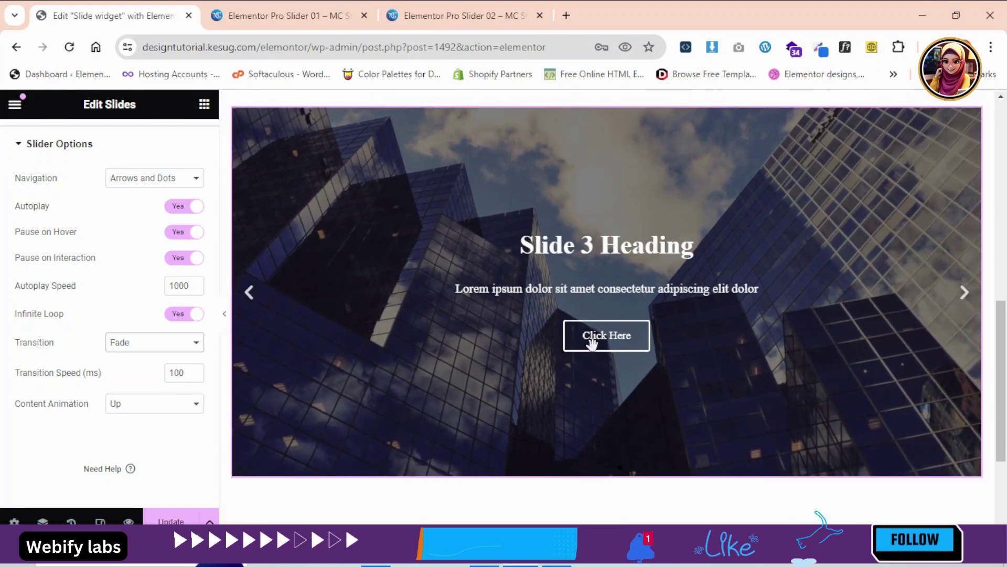
Try the Down and Left content animations and set the slides' content animation to Zoom
left_click(131, 409)
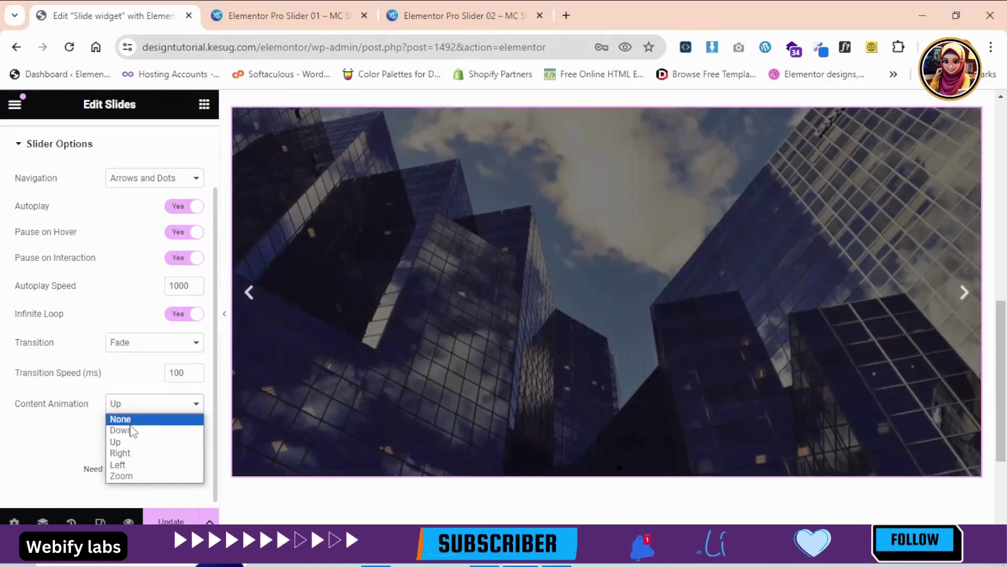
left_click(121, 430)
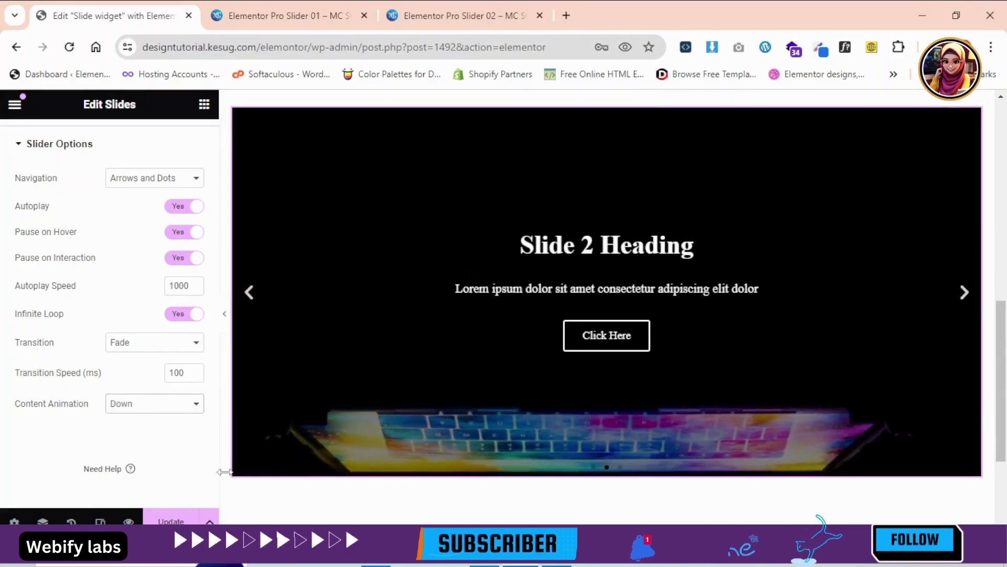
left_click(160, 407)
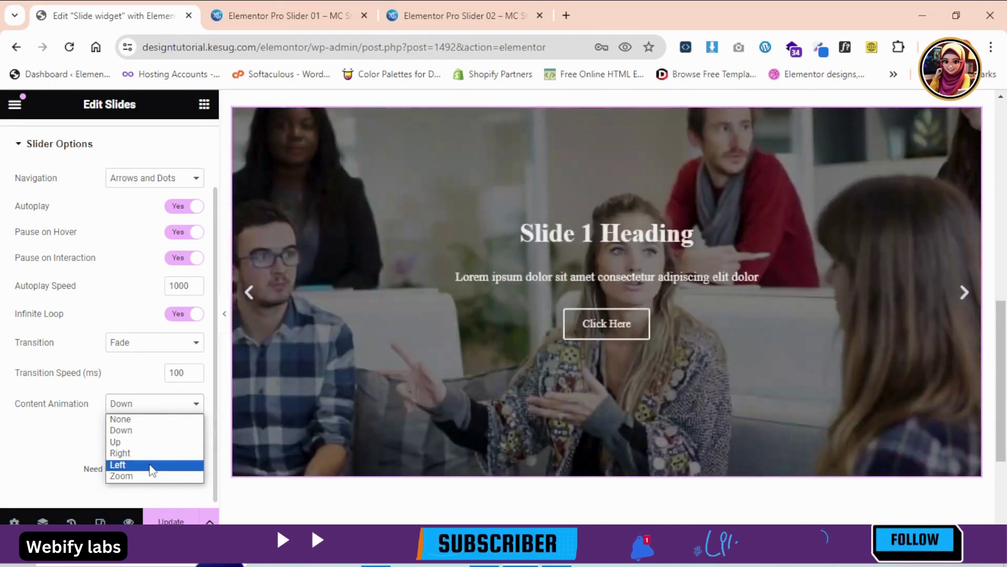
left_click(150, 465)
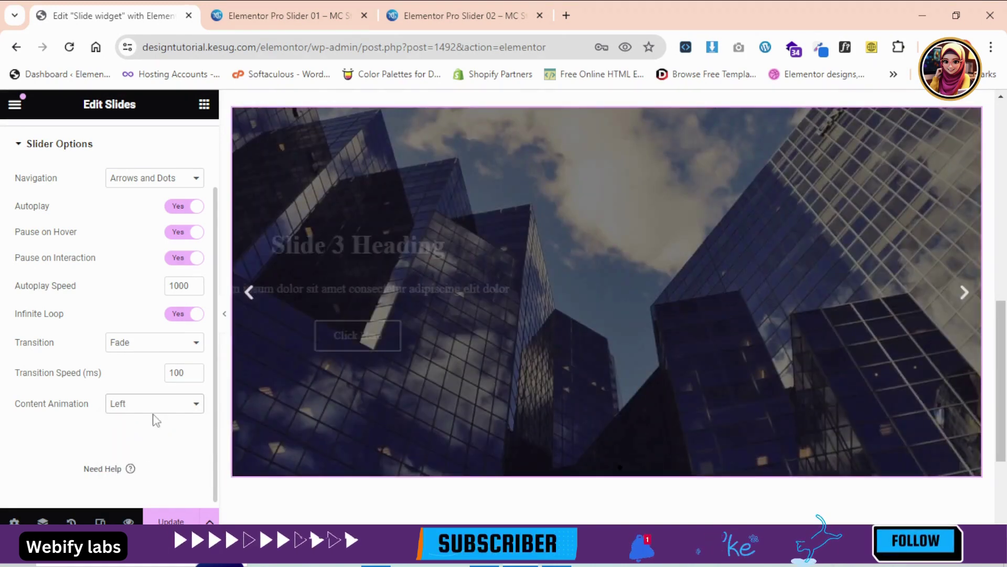
left_click(149, 407)
left_click(147, 476)
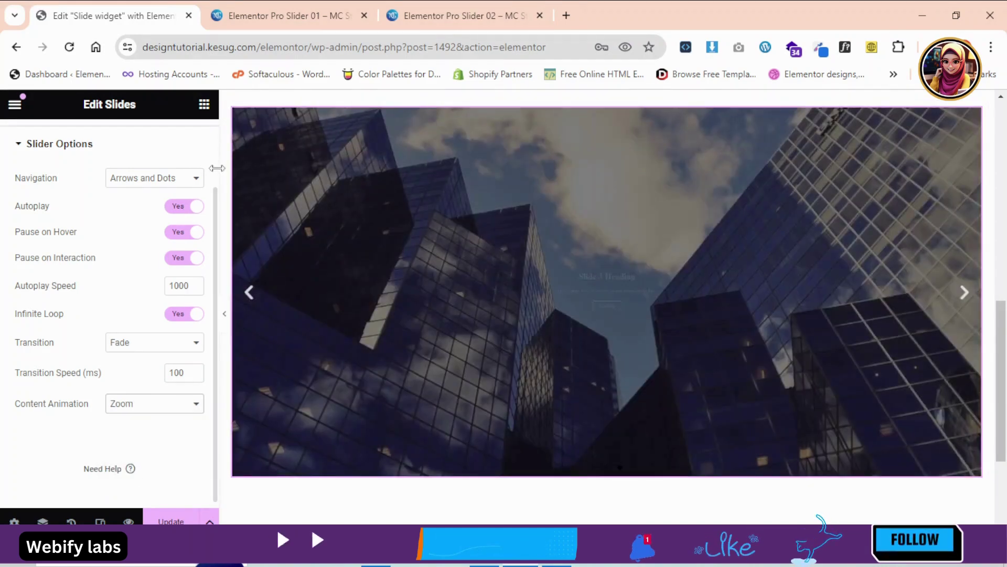
Set the slides' content width to 78% and their padding to 10 px on all sides in the widget's style settings
scroll(131, 289, "up", 2)
left_click(98, 152)
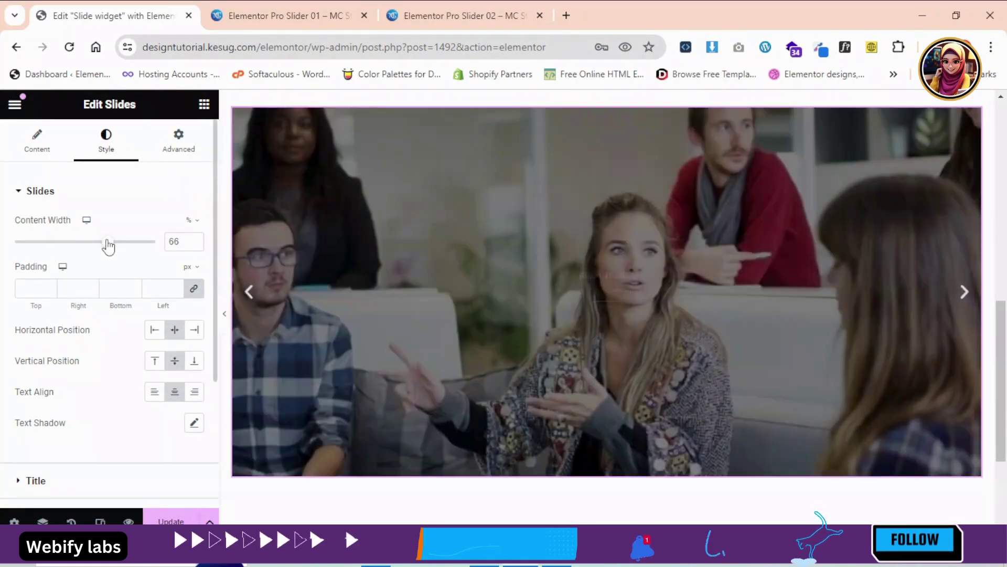
left_click_drag(107, 243, 22, 239)
left_click_drag(107, 243, 124, 244)
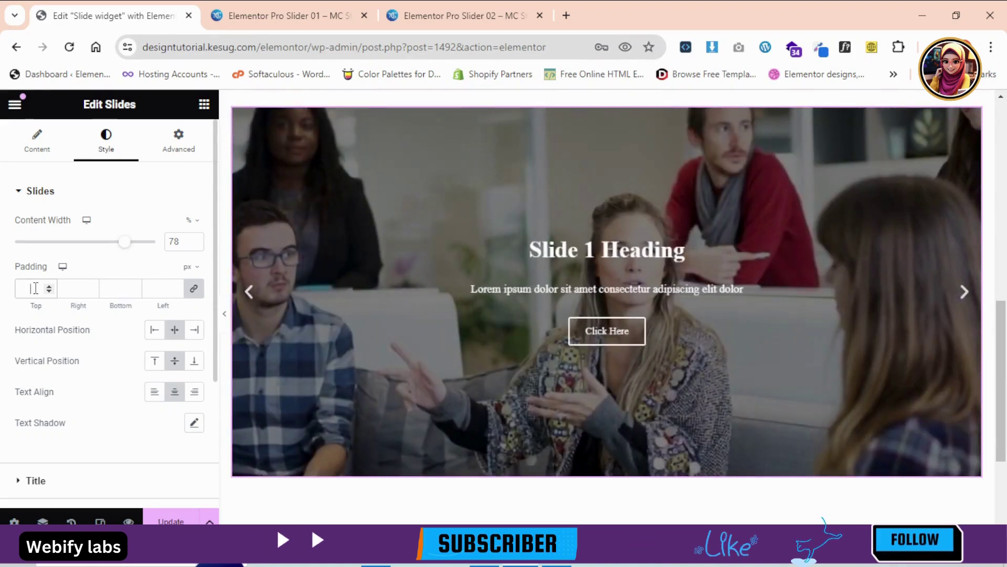
type("1")
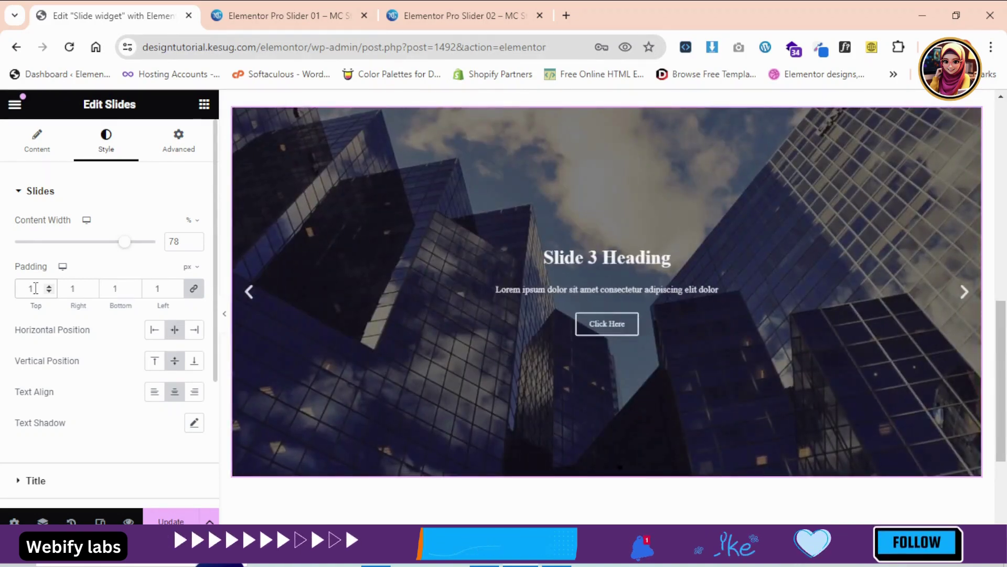
type("0")
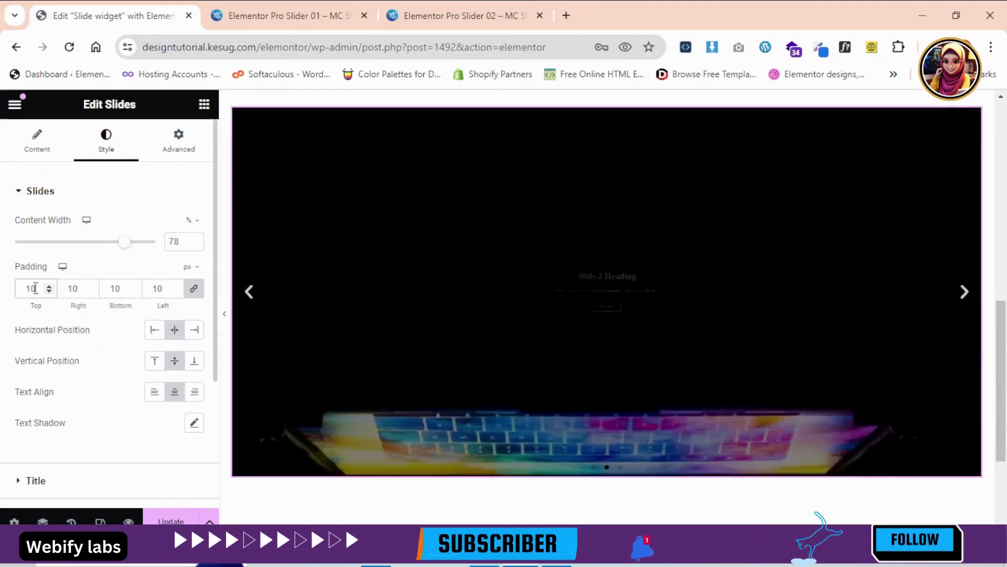
Try a slide padding of 100 px on all sides and clear the padding values
type("0")
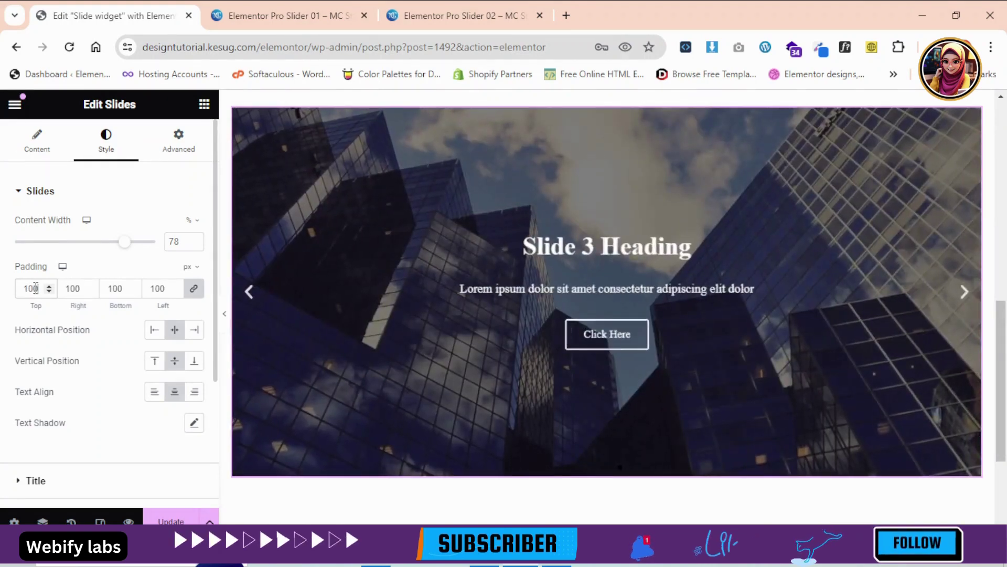
key("BackSpace")
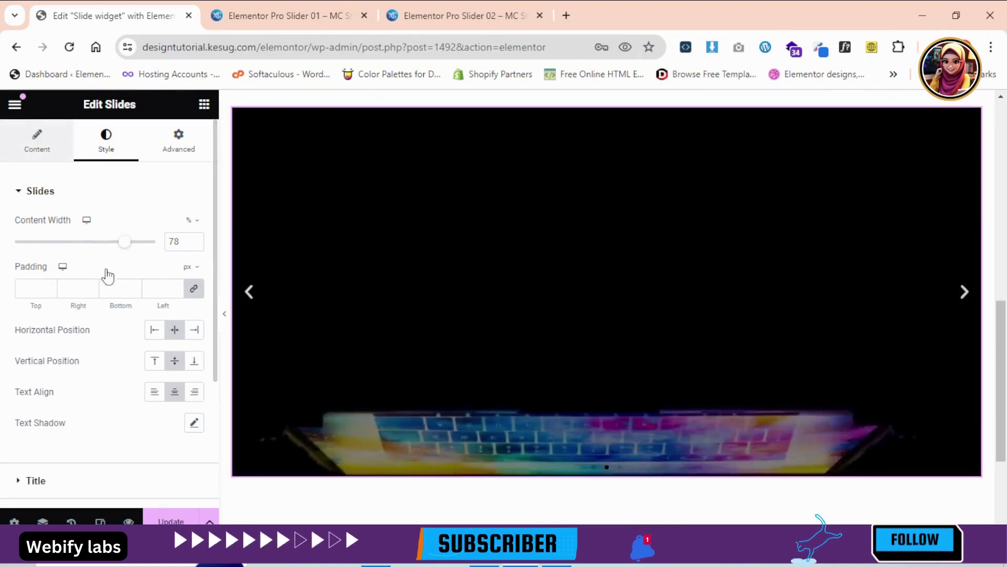
left_click(36, 141)
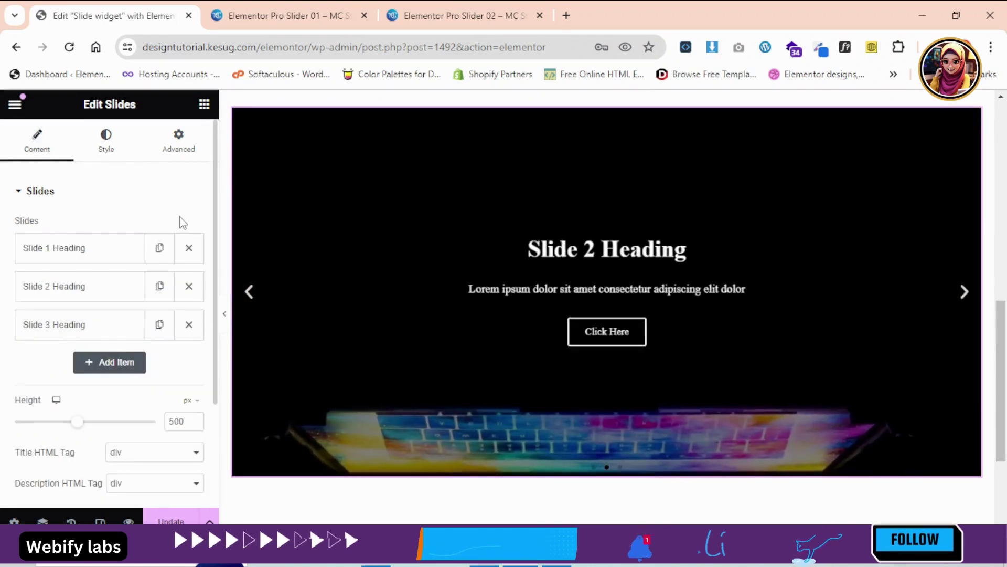
left_click(109, 141)
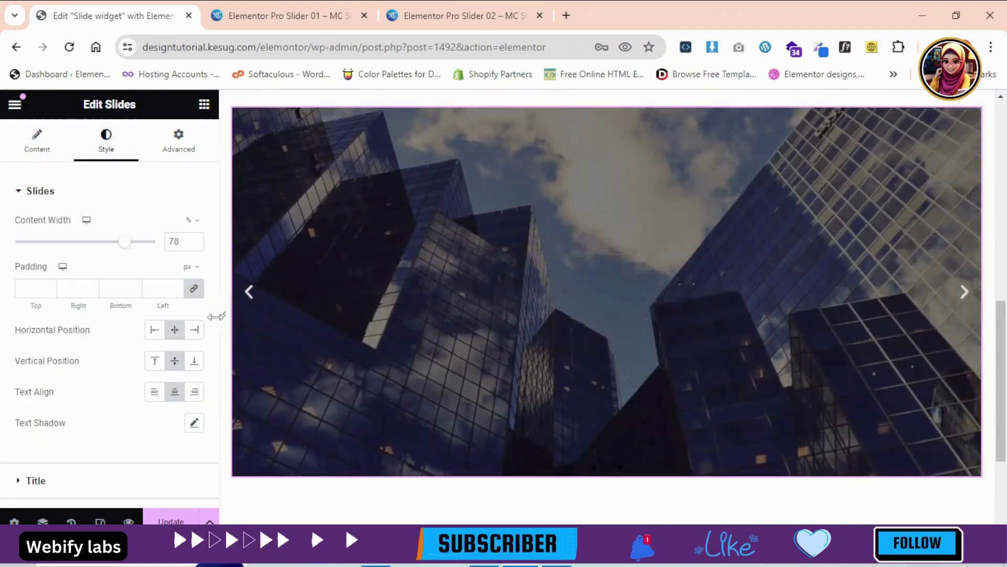
Try different horizontal and vertical positions for the slide content and restore the centre and middle positions
scroll(186, 285, "down", 1)
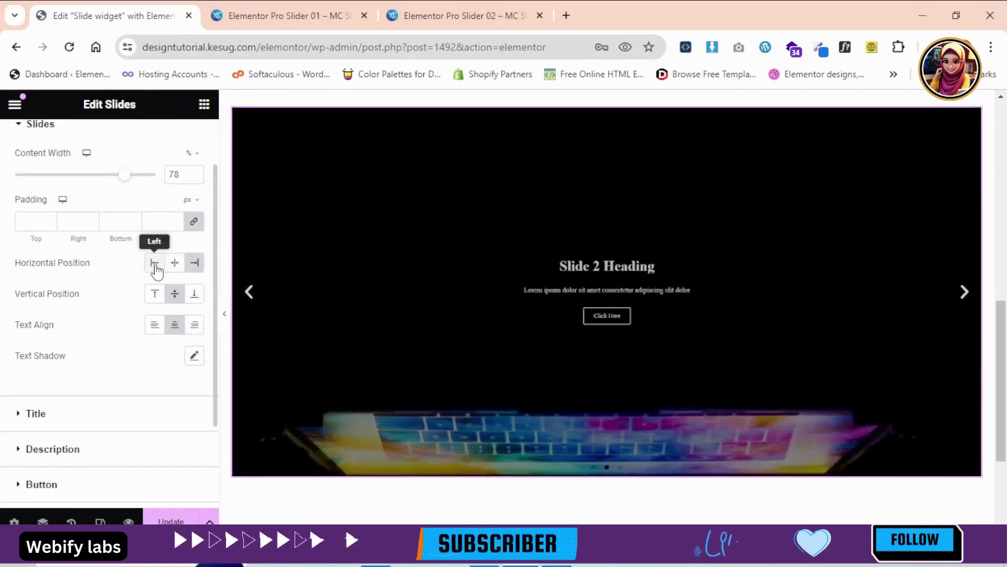
left_click(155, 263)
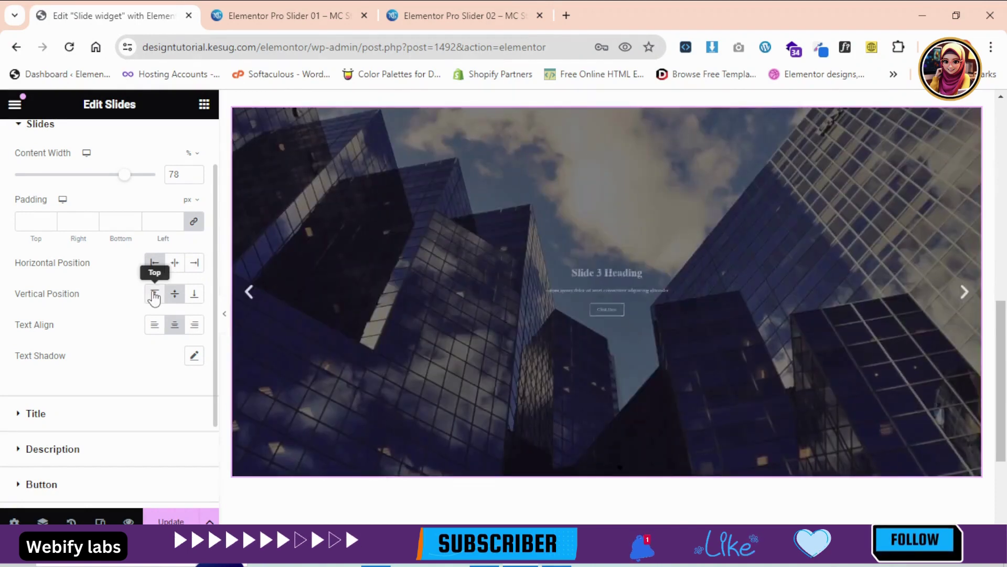
left_click(154, 294)
left_click(195, 295)
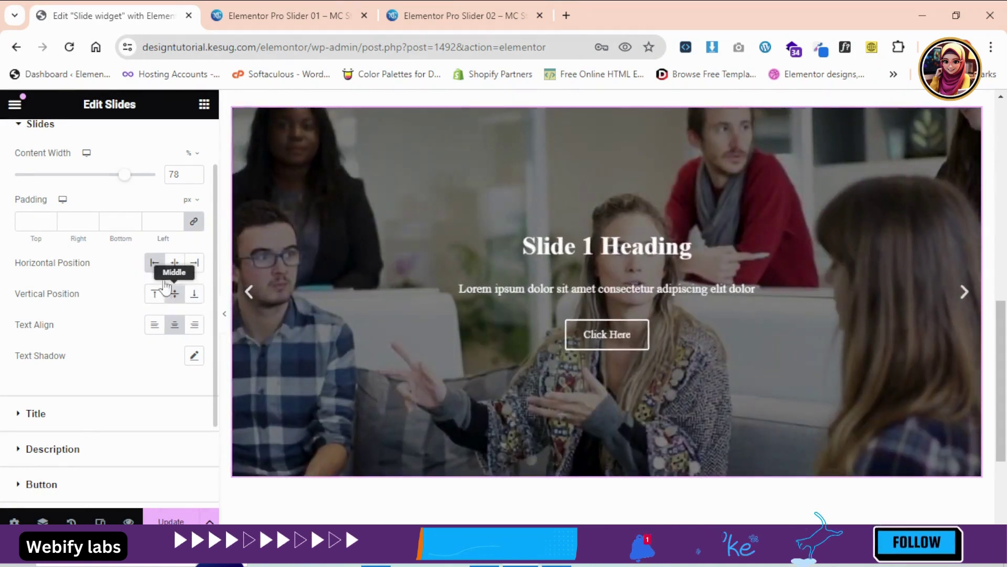
left_click(175, 263)
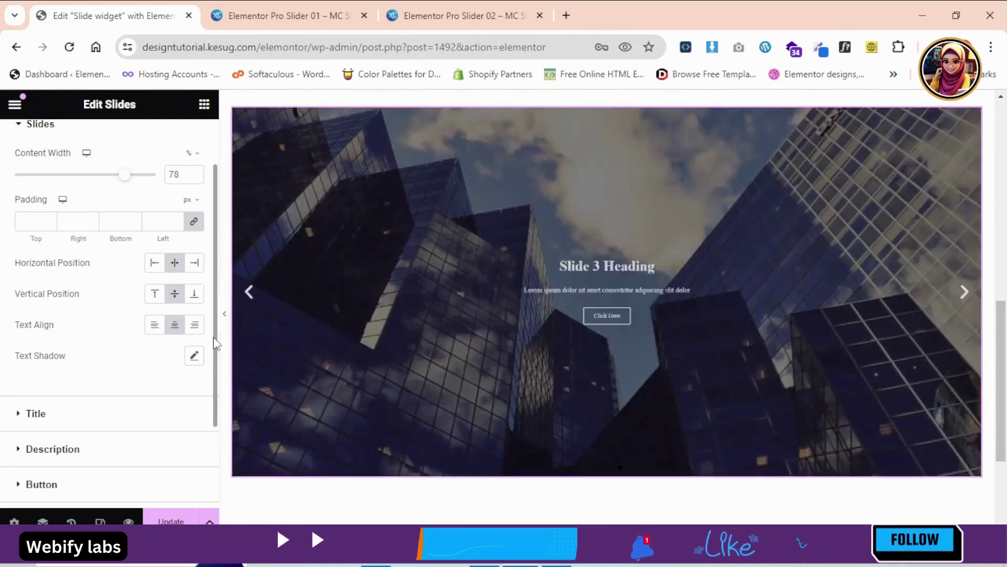
Set the slide title's spacing to 35 px and the description's spacing to 31 px
left_click_drag(215, 343, 209, 405)
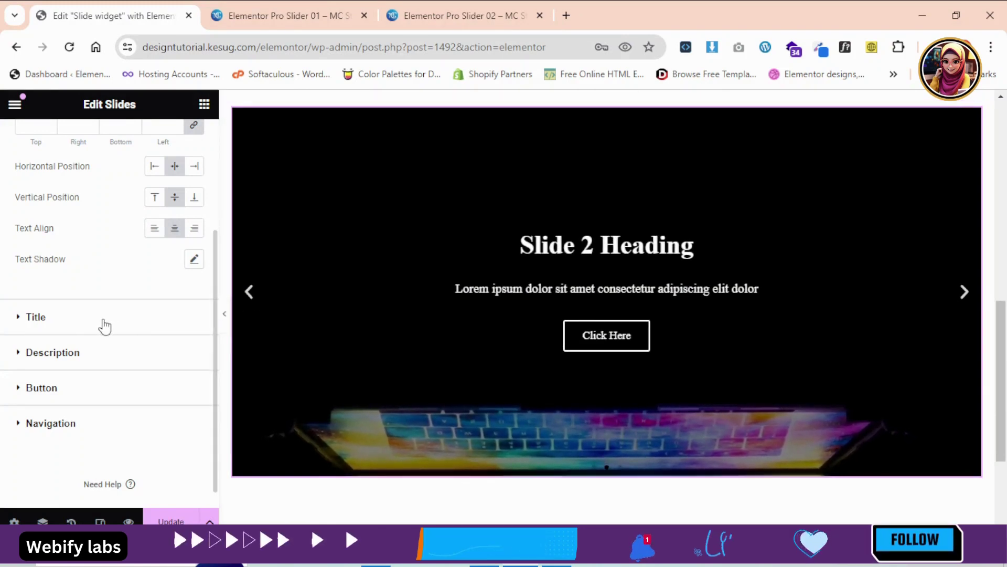
left_click(102, 326)
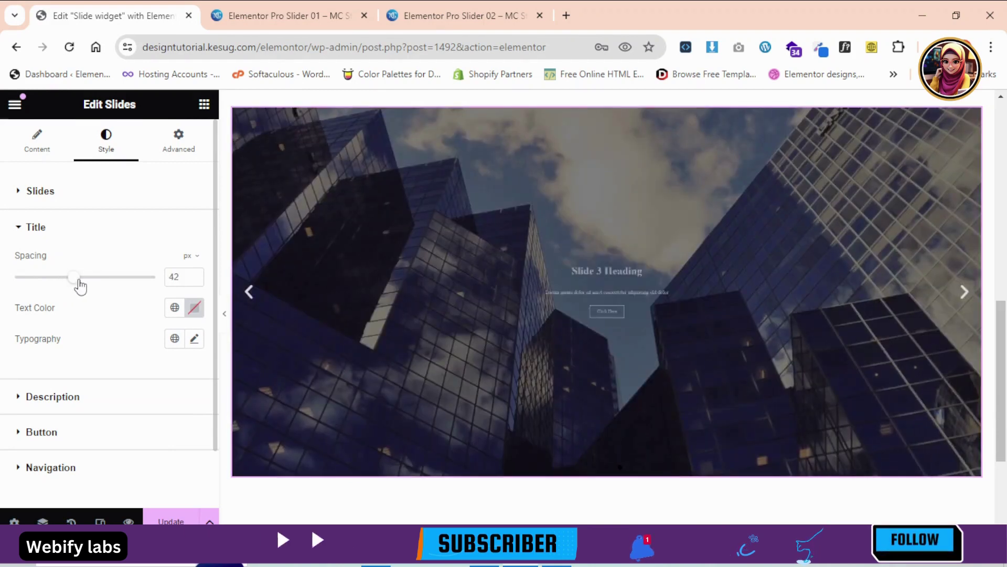
left_click_drag(76, 286, 78, 285)
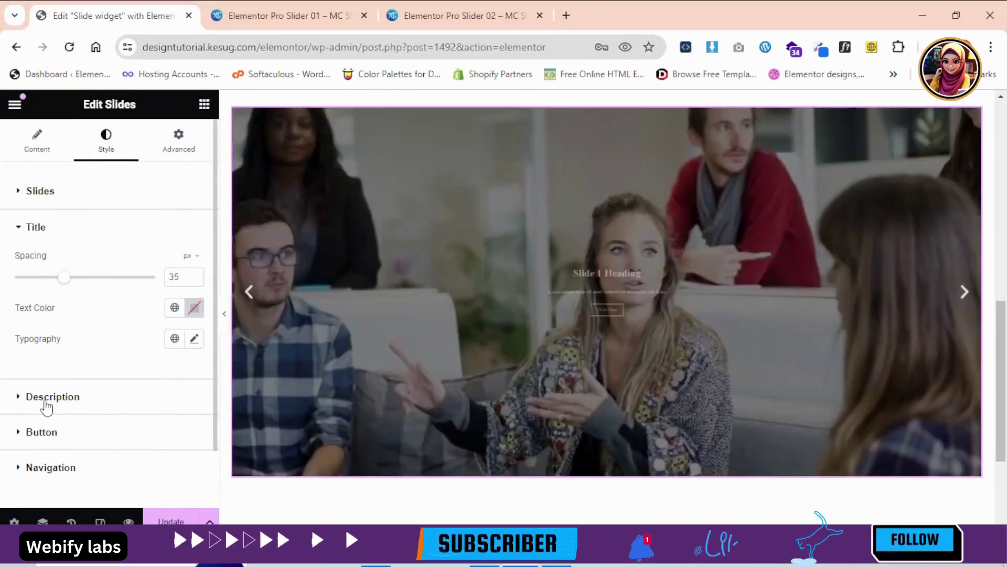
left_click(46, 405)
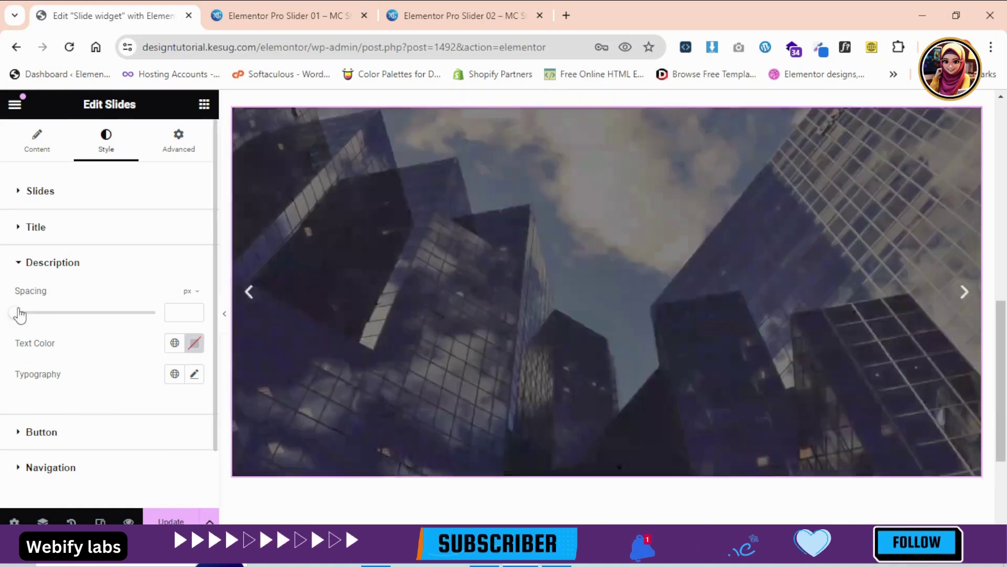
left_click_drag(16, 313, 59, 313)
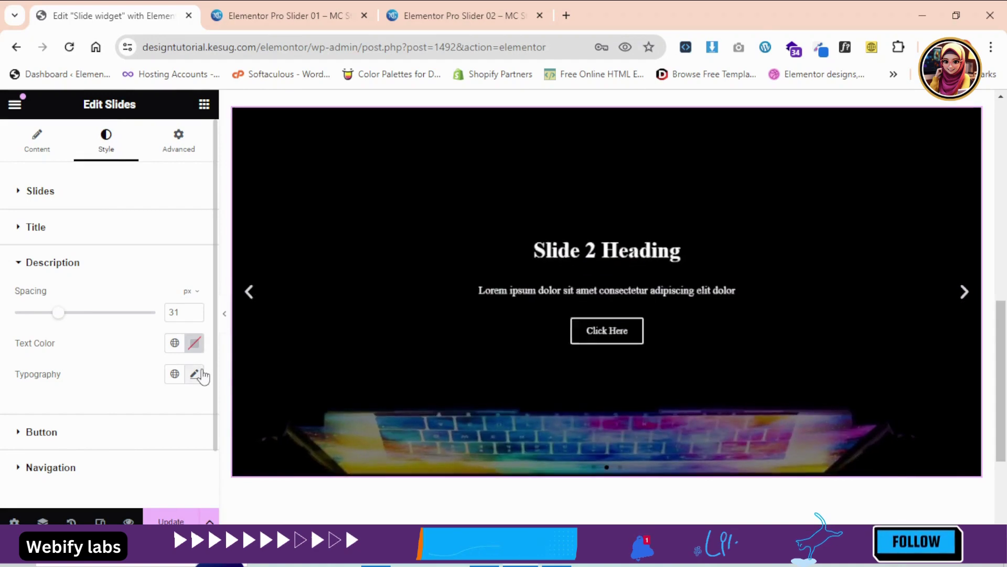
Keep the slide button's size at Small and set its border width to 5 px and border radius to 68 px
scroll(217, 399, "down", 2)
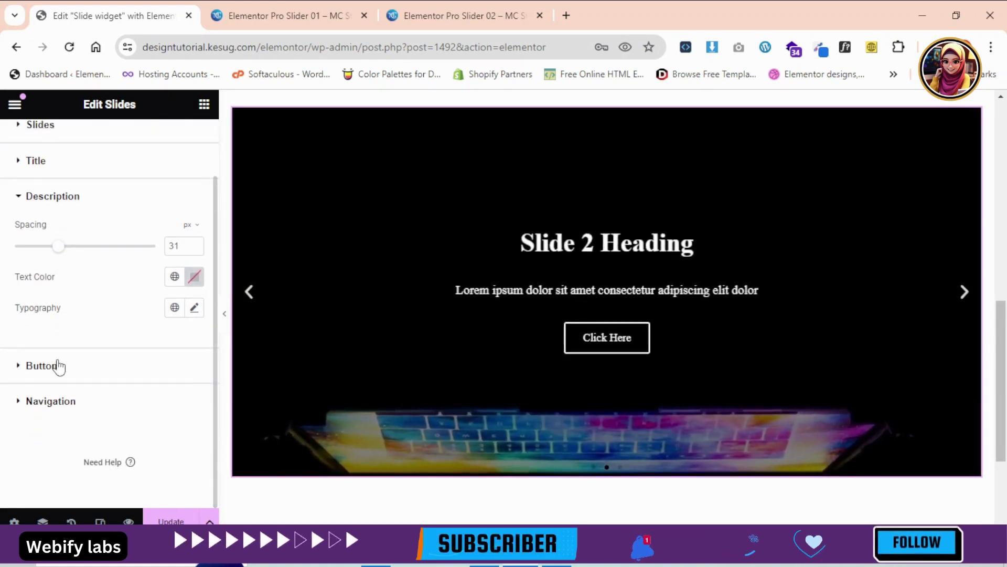
left_click(59, 366)
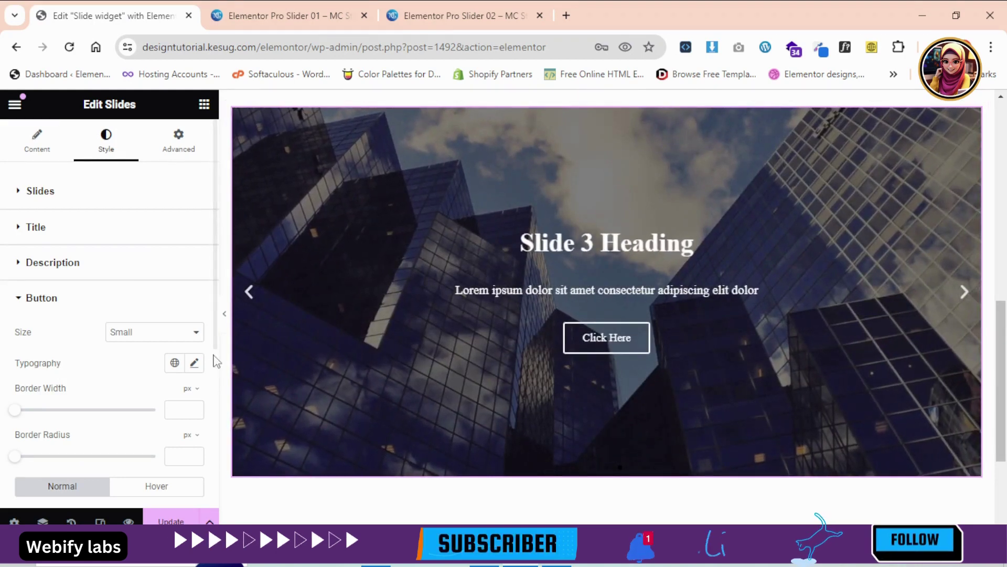
scroll(178, 303, "down", 1)
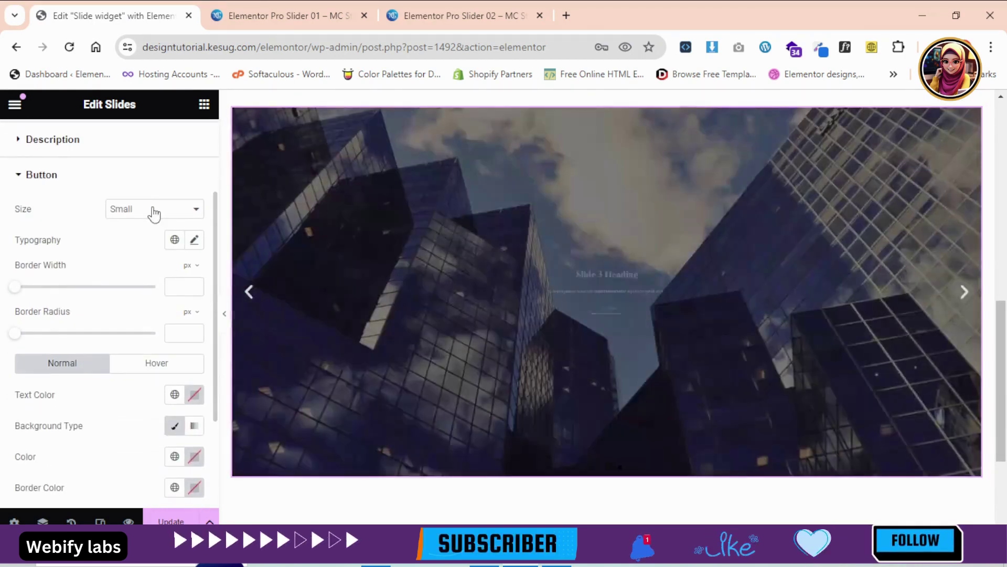
left_click(152, 210)
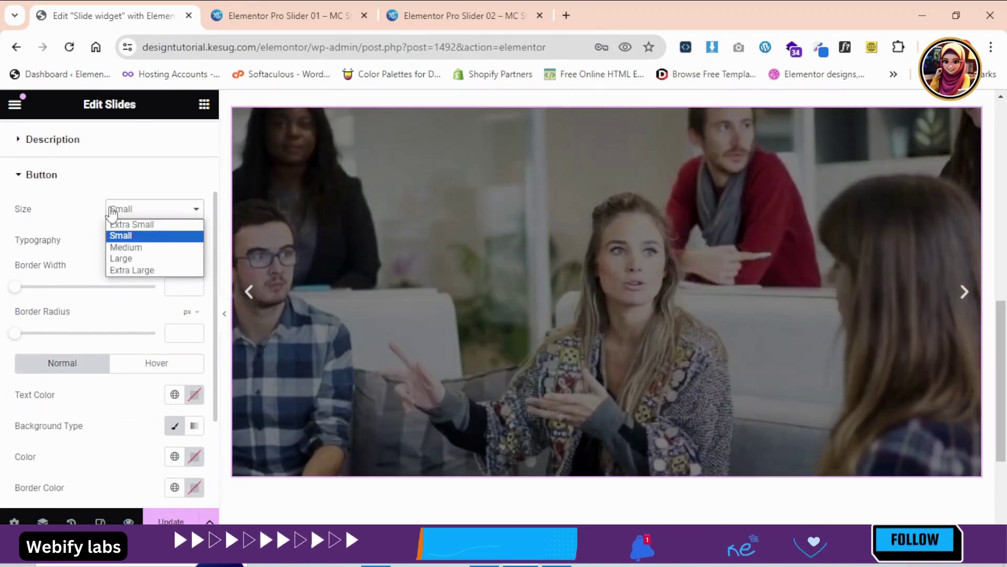
left_click(96, 210)
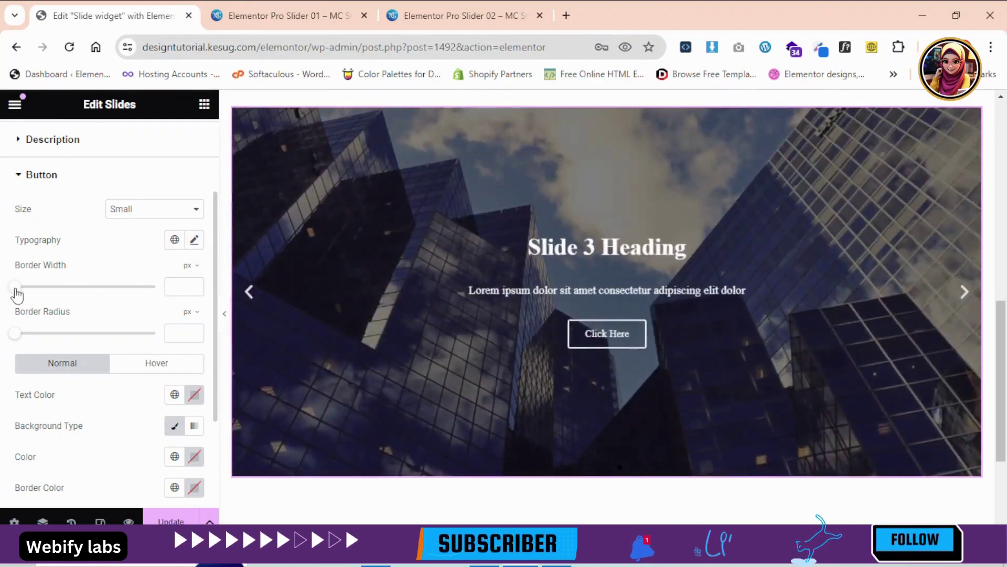
left_click_drag(15, 287, 45, 287)
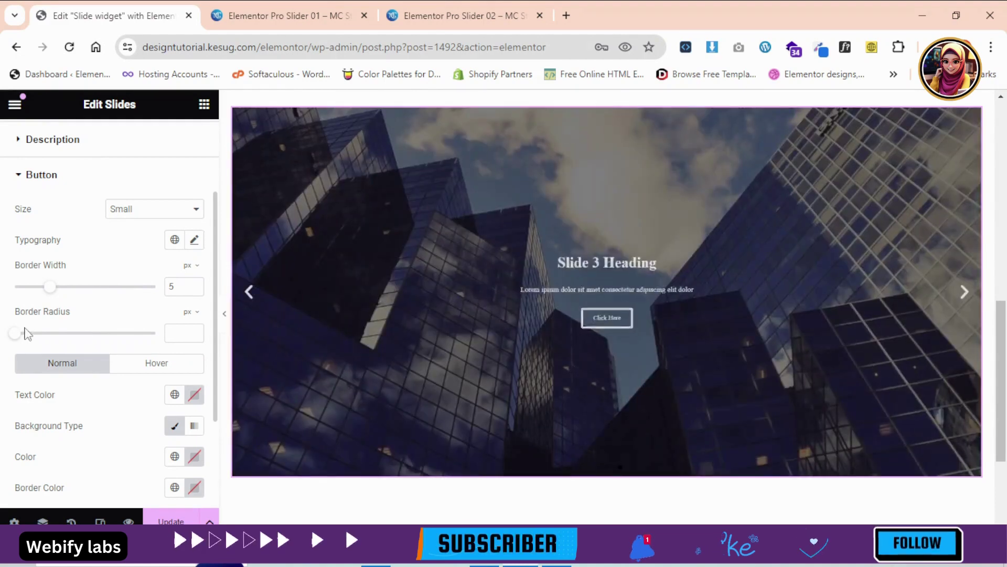
left_click_drag(110, 344, 111, 344)
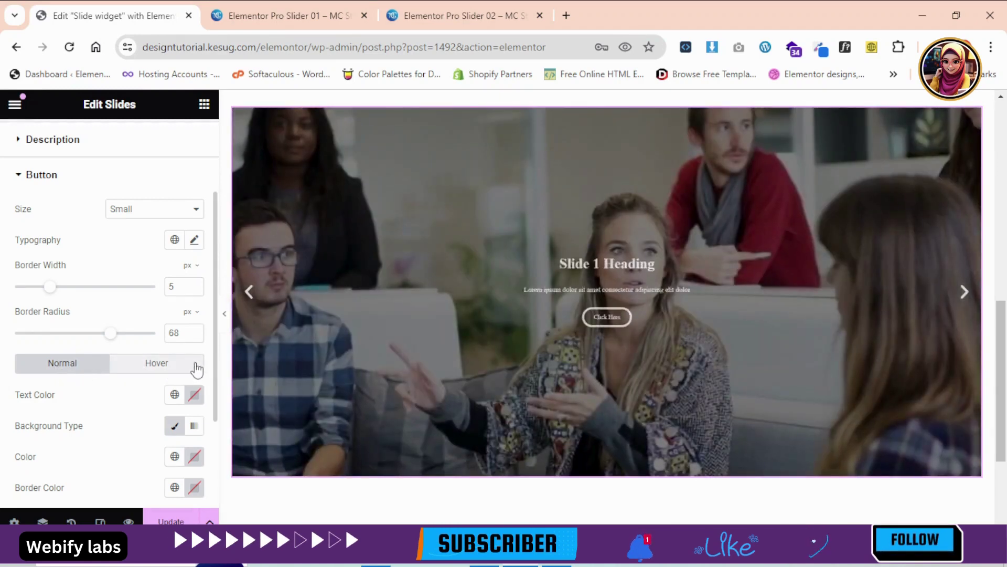
scroll(215, 375, "down", 2)
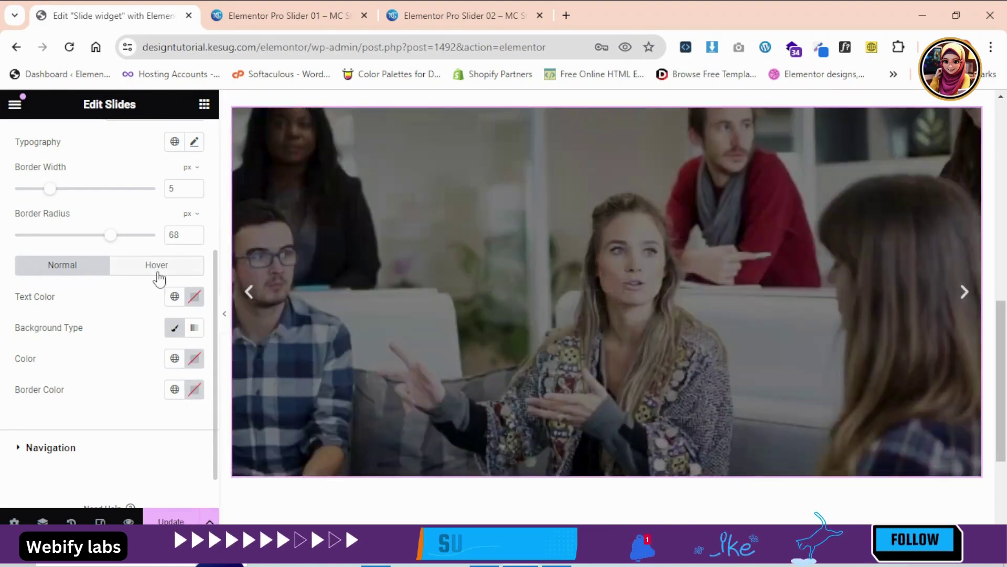
left_click(158, 272)
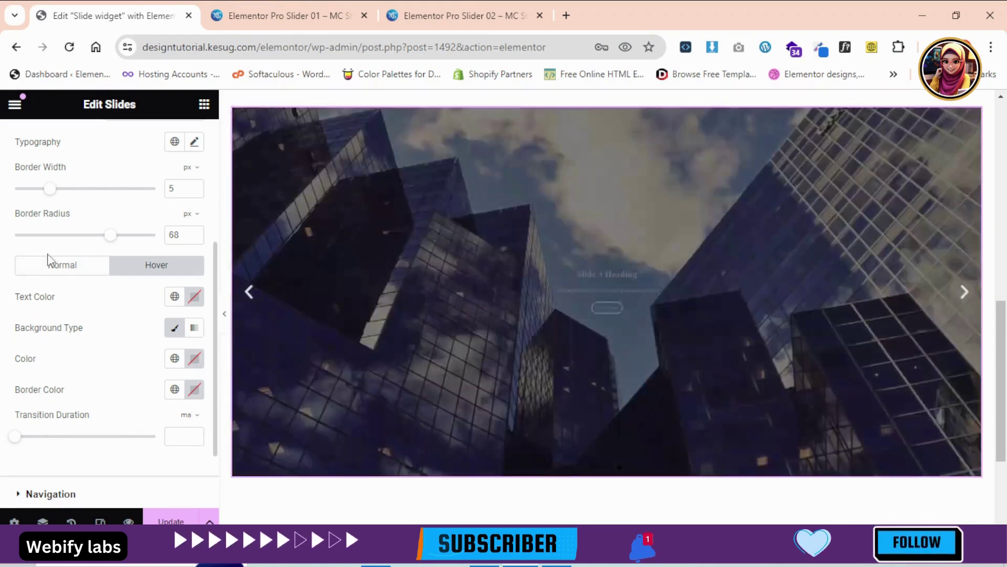
left_click(50, 265)
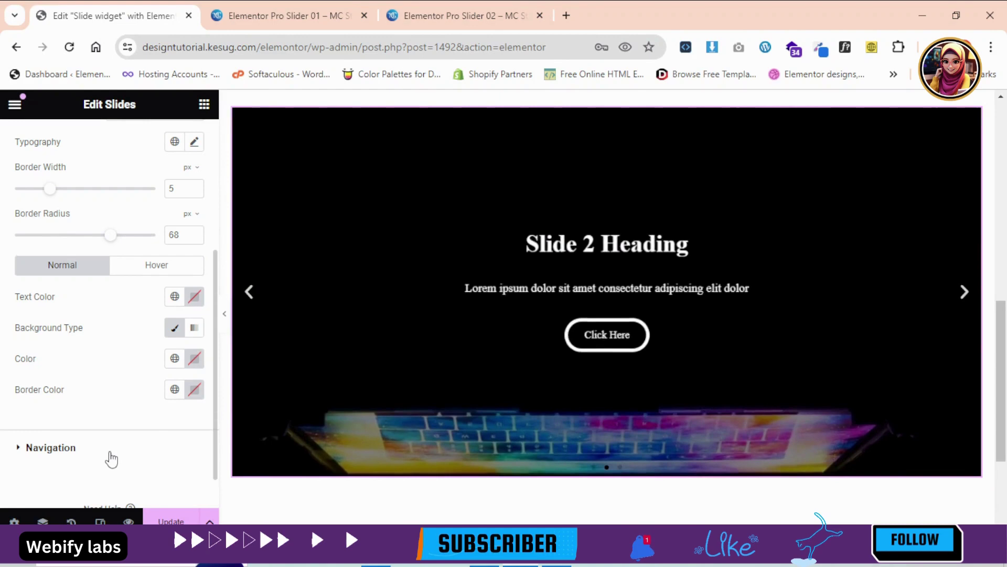
Position the slider's navigation arrows outside the slides and set their size to 36 px
left_click(111, 456)
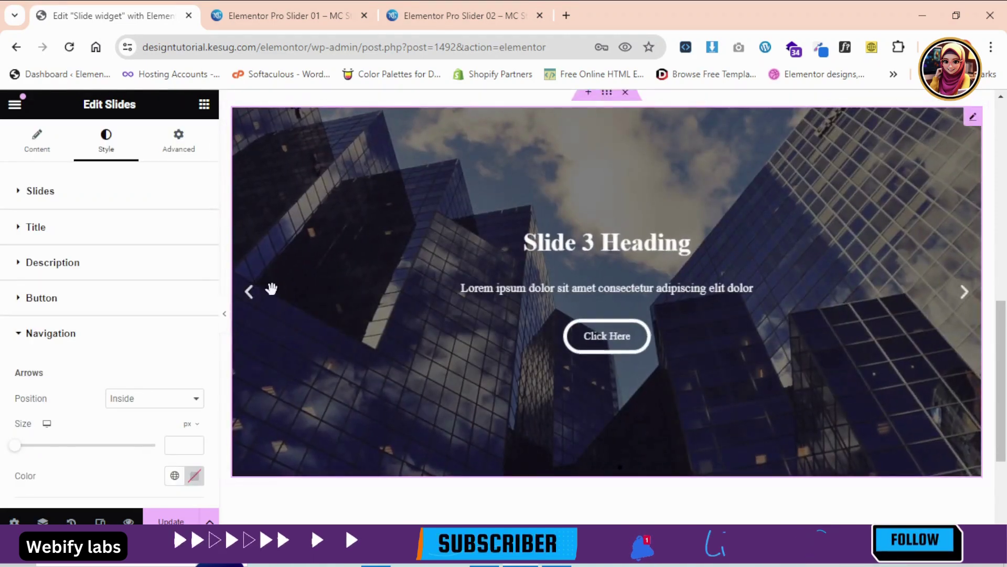
left_click(148, 400)
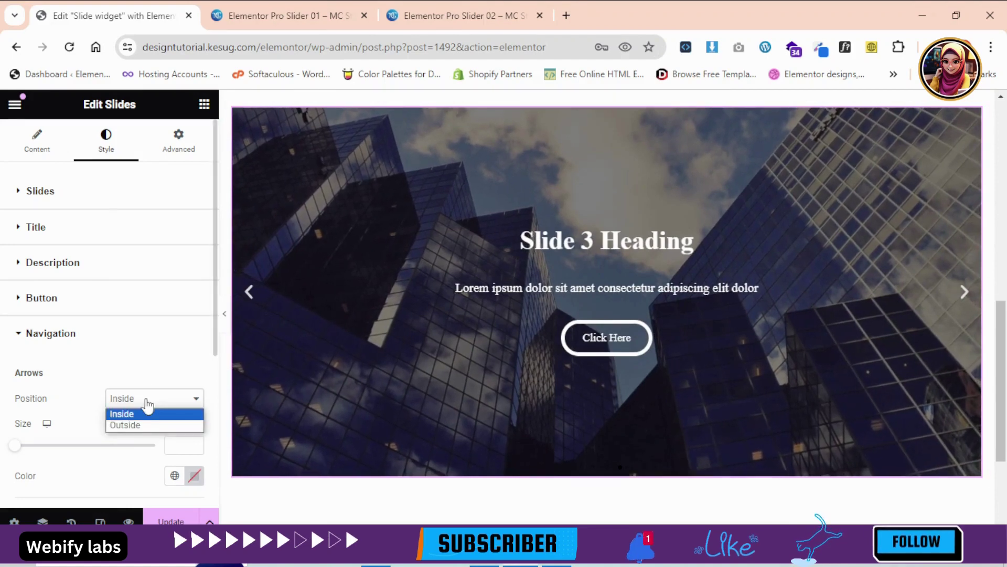
left_click(147, 427)
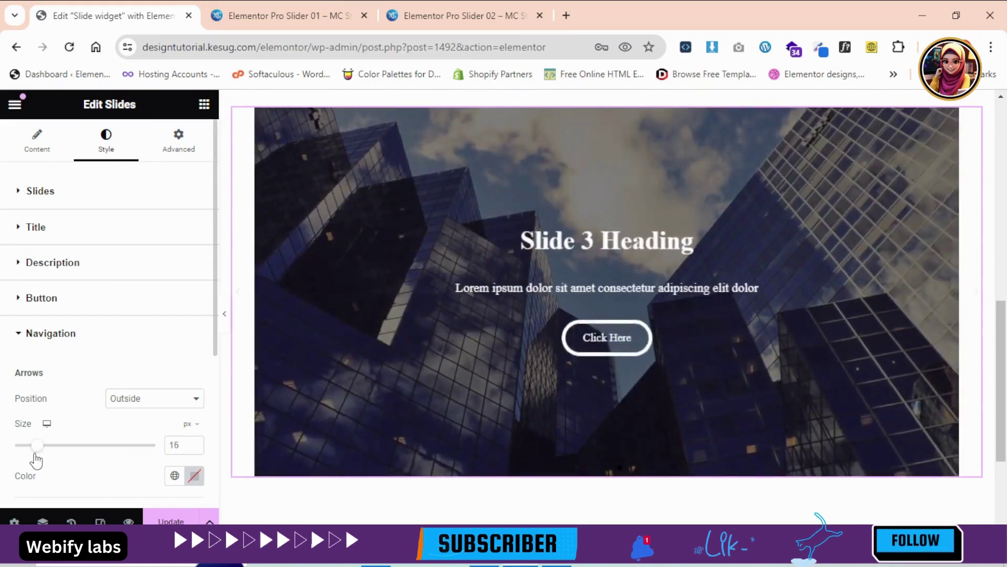
left_click_drag(34, 454, 64, 450)
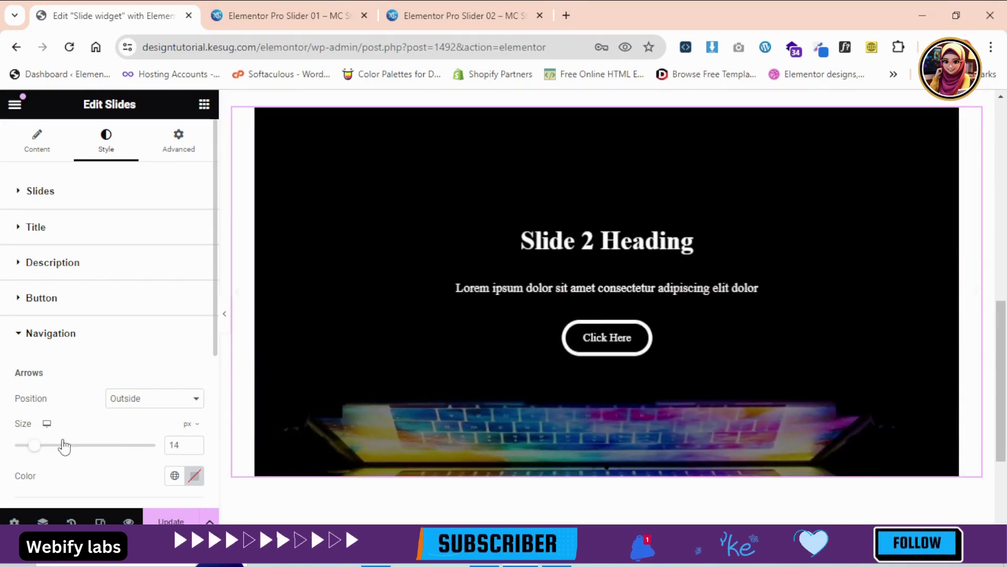
left_click(64, 445)
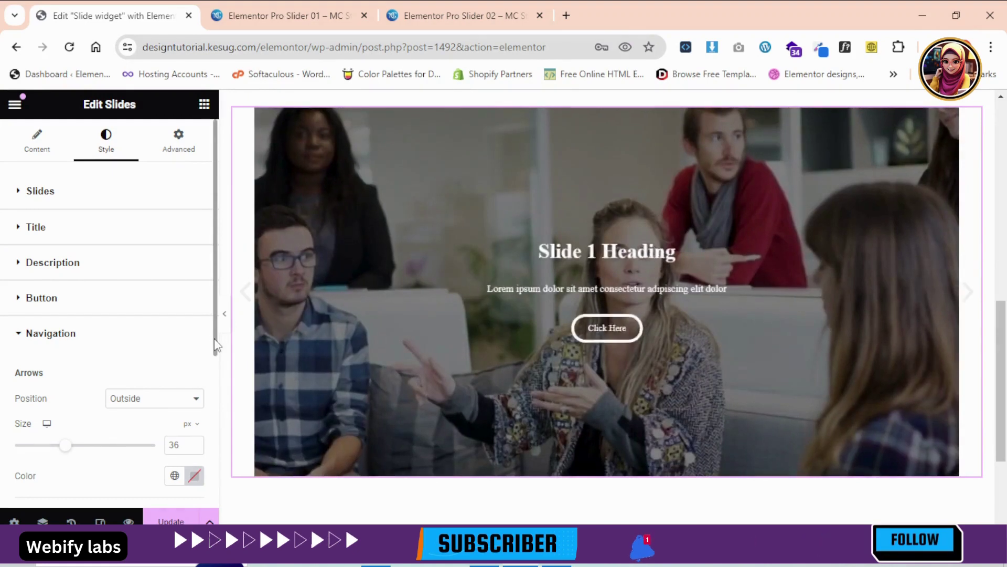
Set the navigation arrows' colour to black (#000000)
scroll(217, 345, "down", 3)
left_click(194, 311)
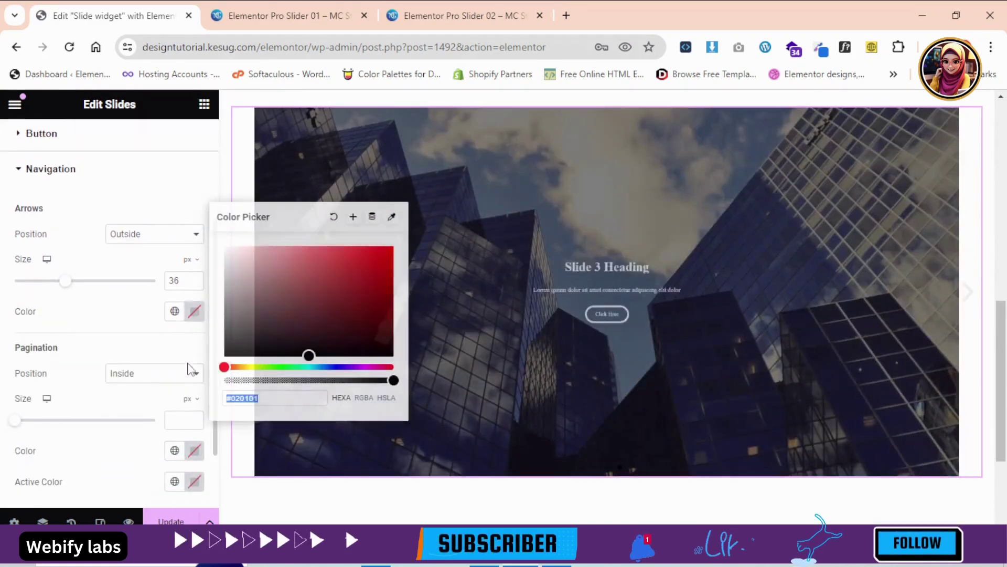
left_click(242, 330)
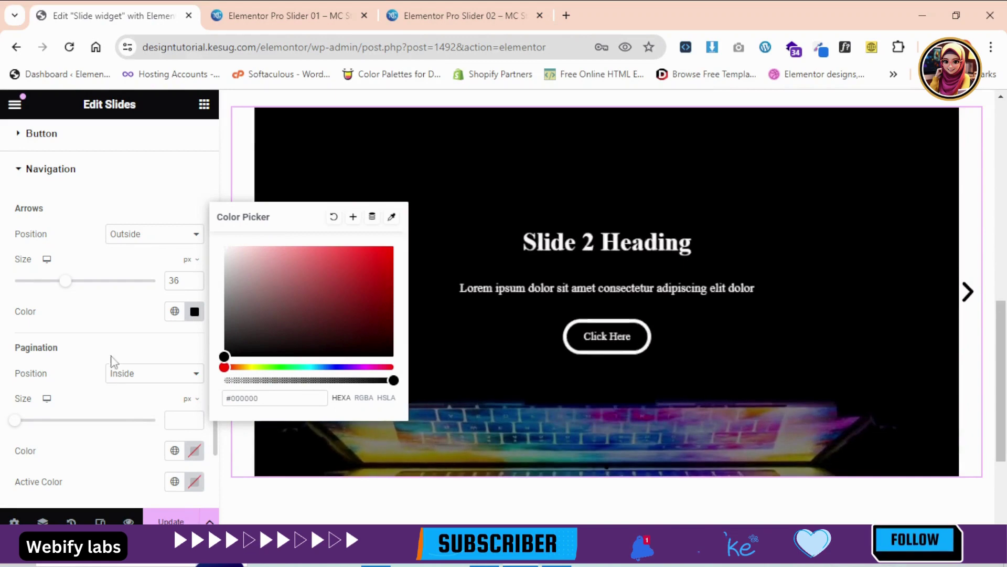
left_click(125, 354)
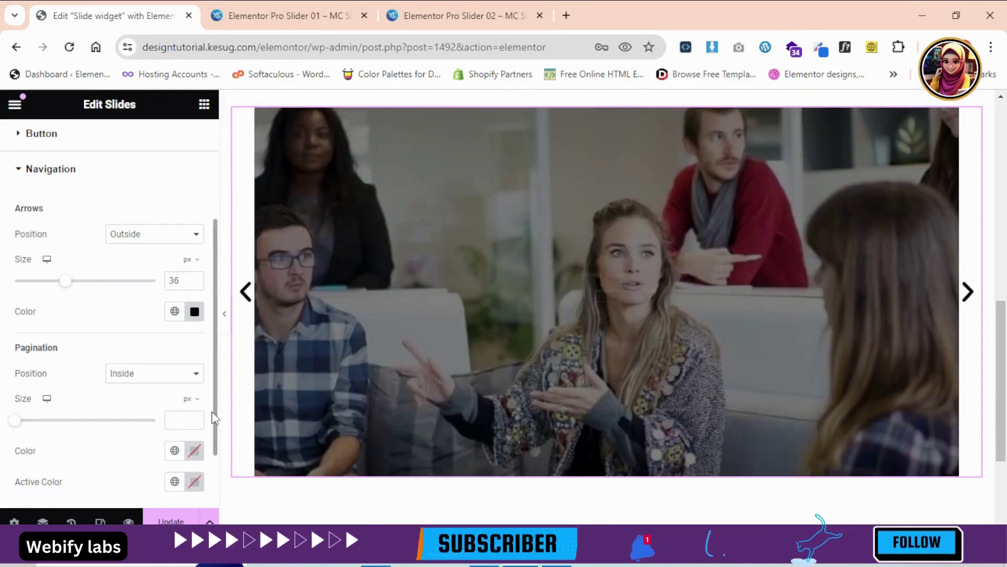
Position the pagination dots outside the slides with a size of 32 px and the colour #FF0C0C
left_click(141, 376)
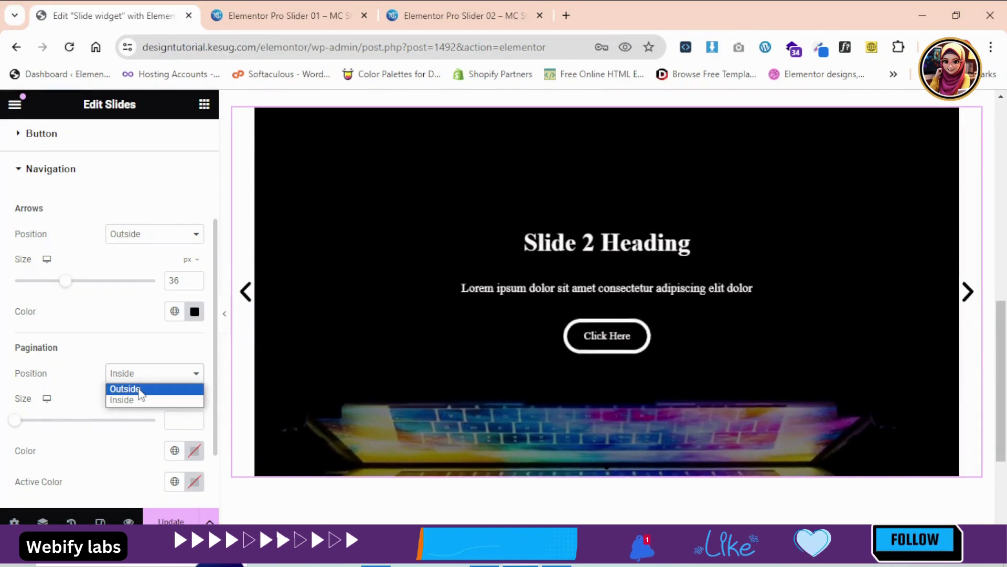
left_click(140, 390)
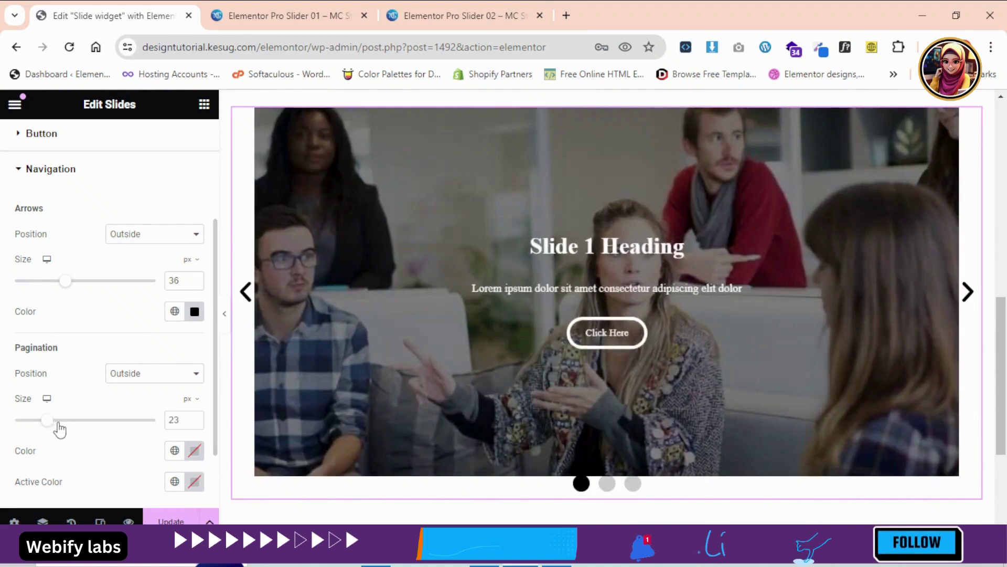
left_click(59, 421)
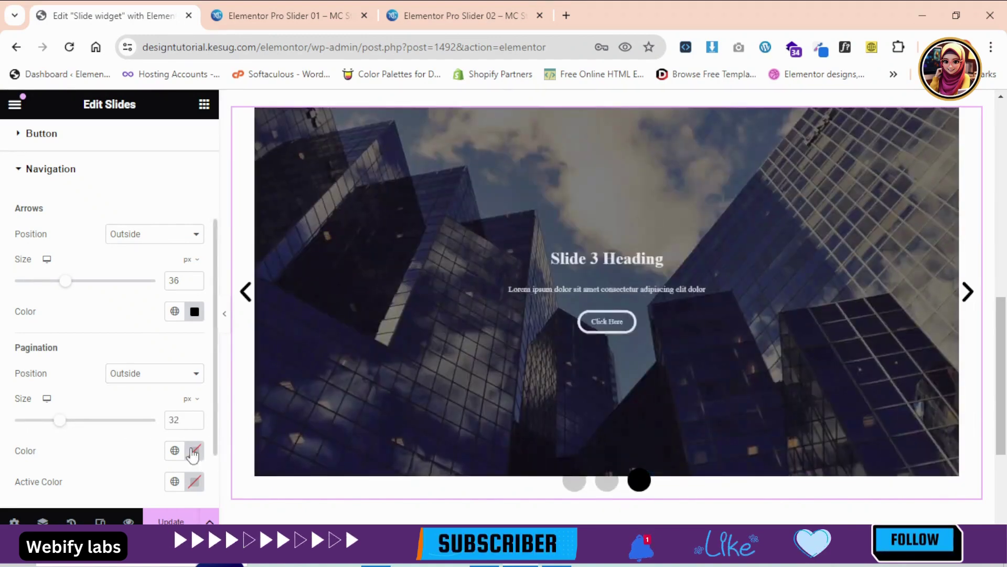
left_click(193, 451)
type("#DA4343")
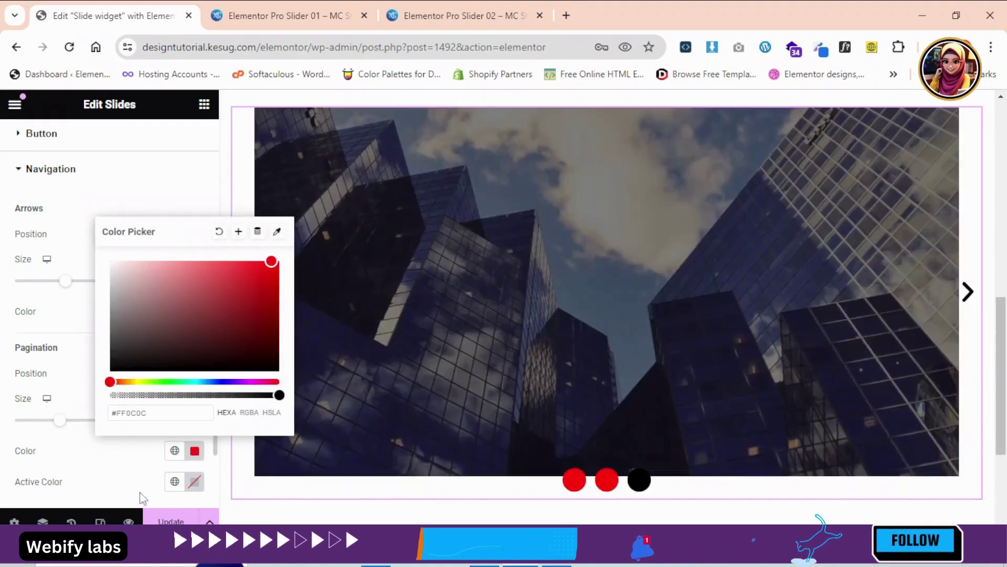
Set the pagination's active dot colour to magenta (#E301FF)
left_click(139, 495)
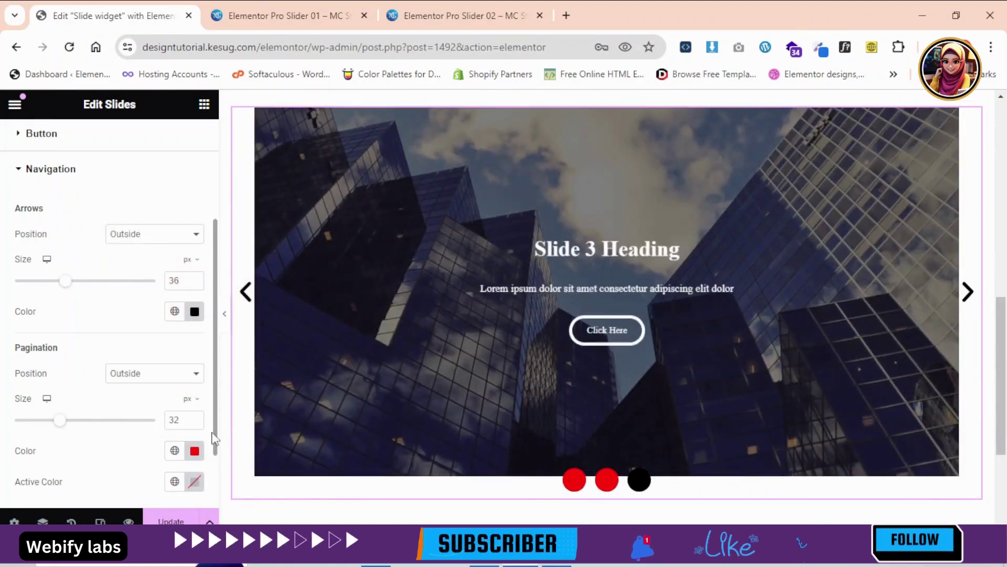
scroll(216, 450, "down", 2)
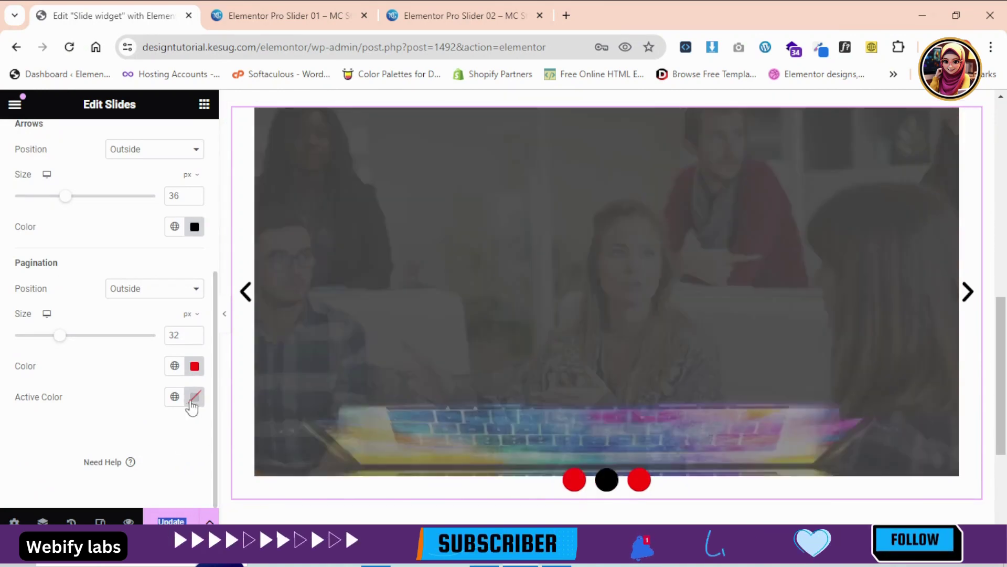
left_click(193, 399)
type("#C2C2C2")
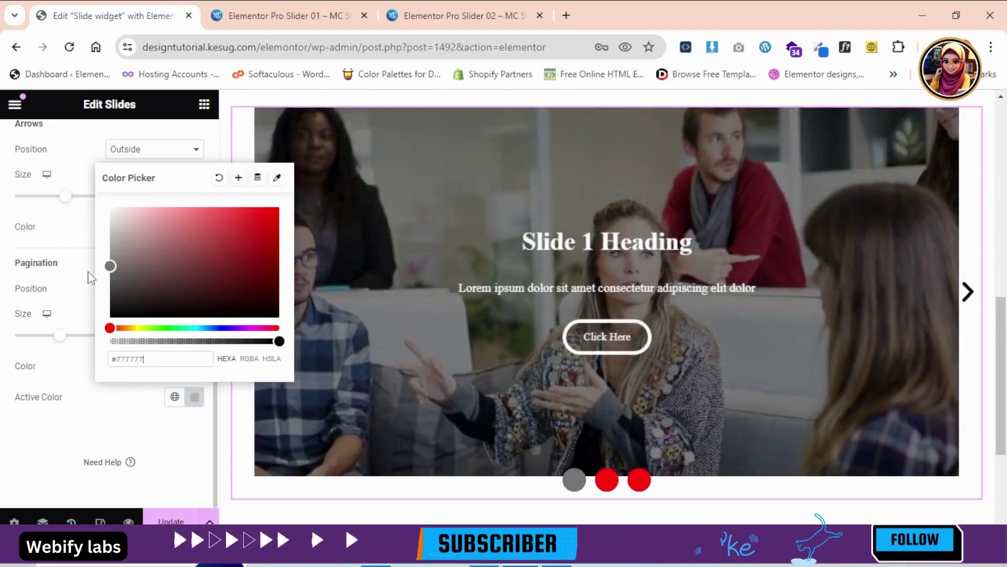
left_click_drag(88, 278, 90, 286)
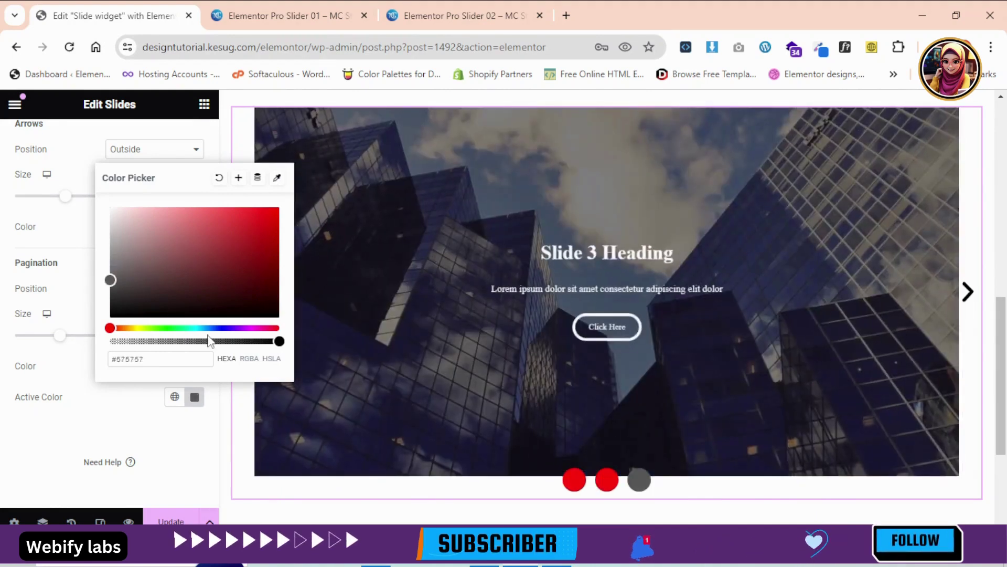
left_click_drag(209, 328, 240, 260)
left_click_drag(272, 210, 279, 207)
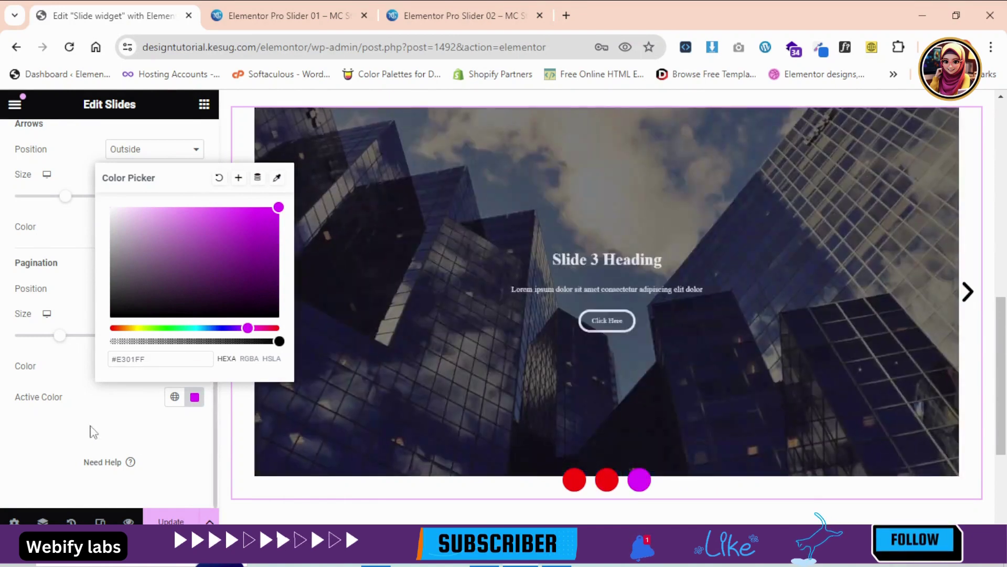
left_click(90, 428)
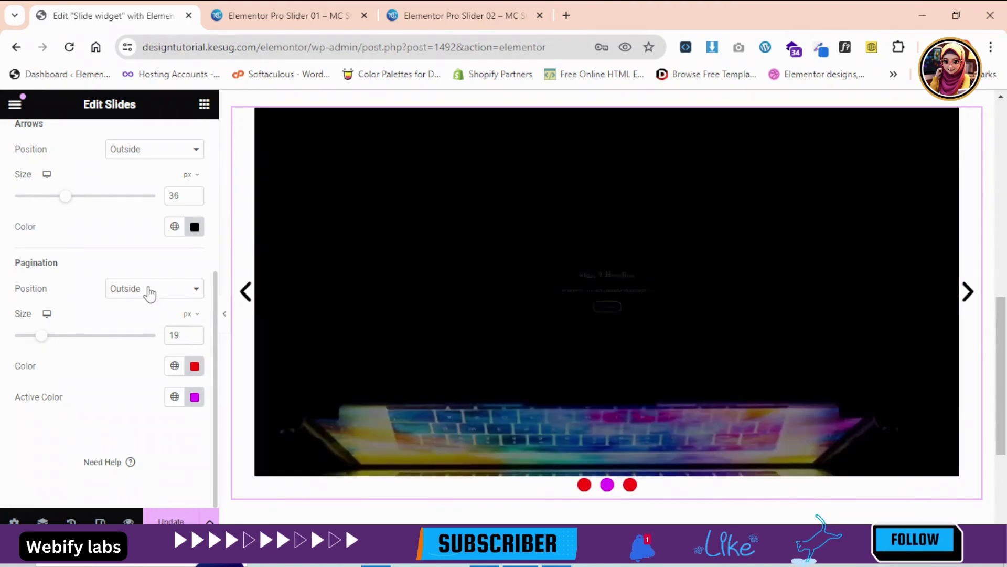
Set the pagination dots' size to 19 px and position both the dots and the navigation arrows inside the slides
left_click(148, 288)
left_click(144, 314)
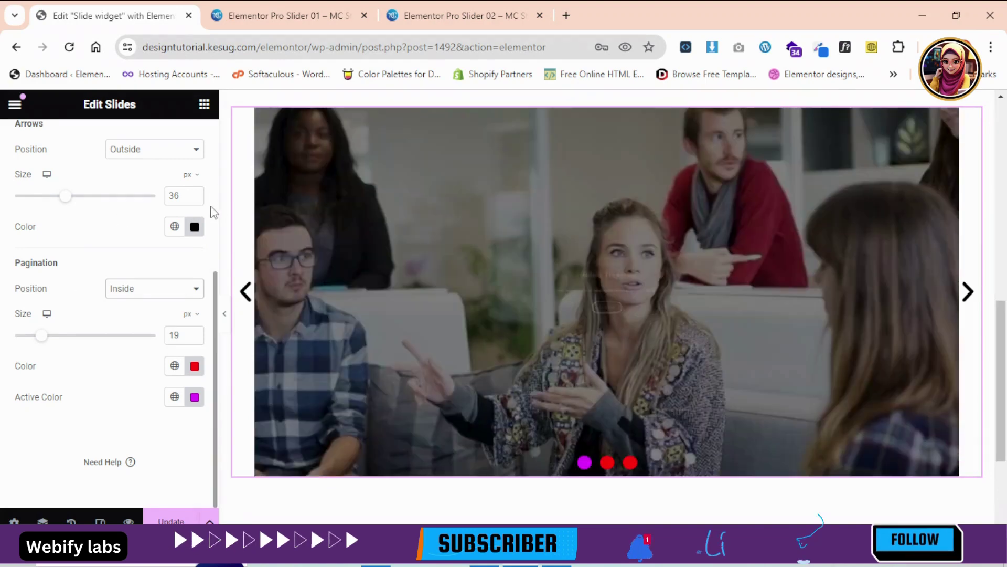
scroll(213, 209, "up", 5)
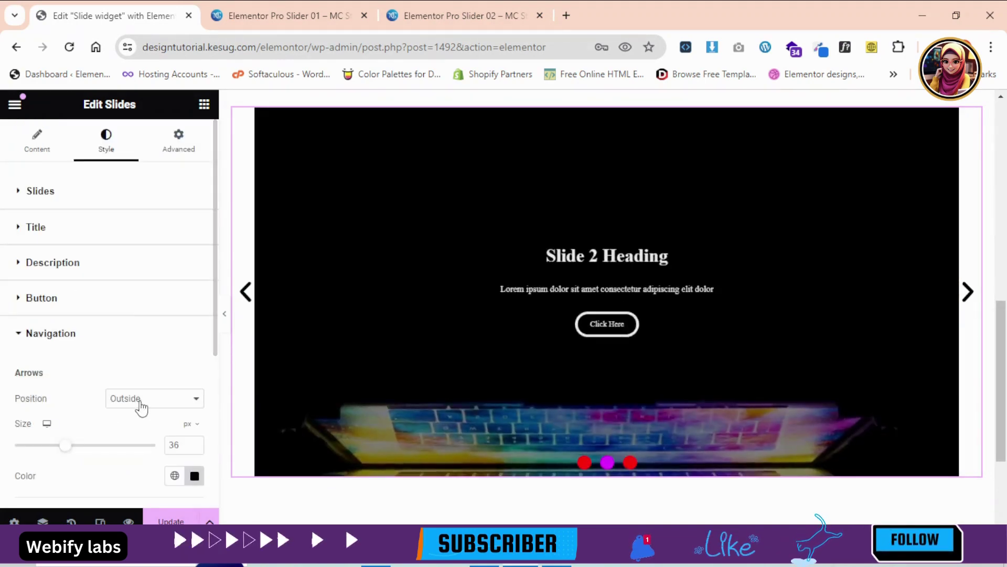
left_click(141, 407)
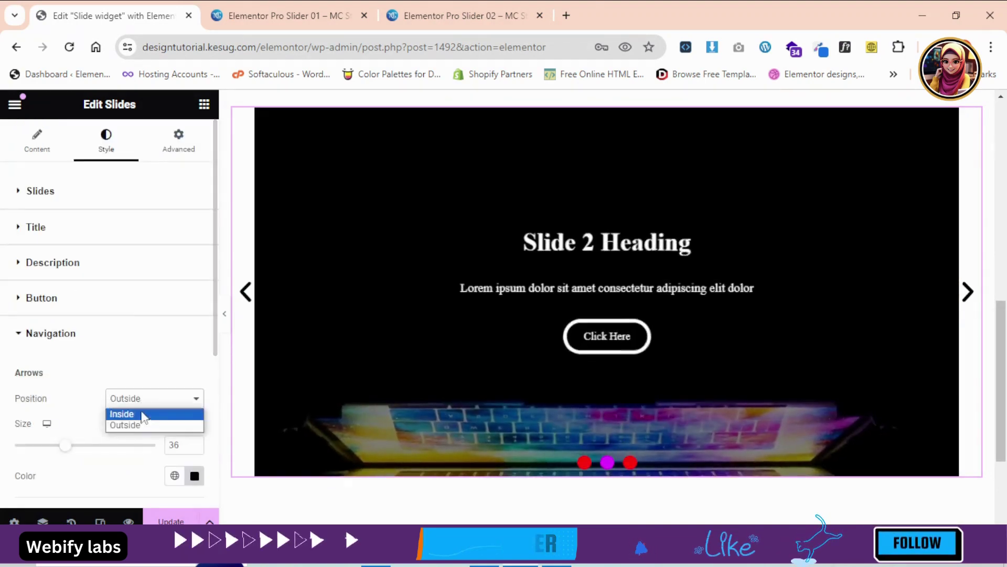
left_click(140, 410)
Give the container around the lower slider a classic red background colour (#FF0000)
scroll(1005, 332, "up", 2)
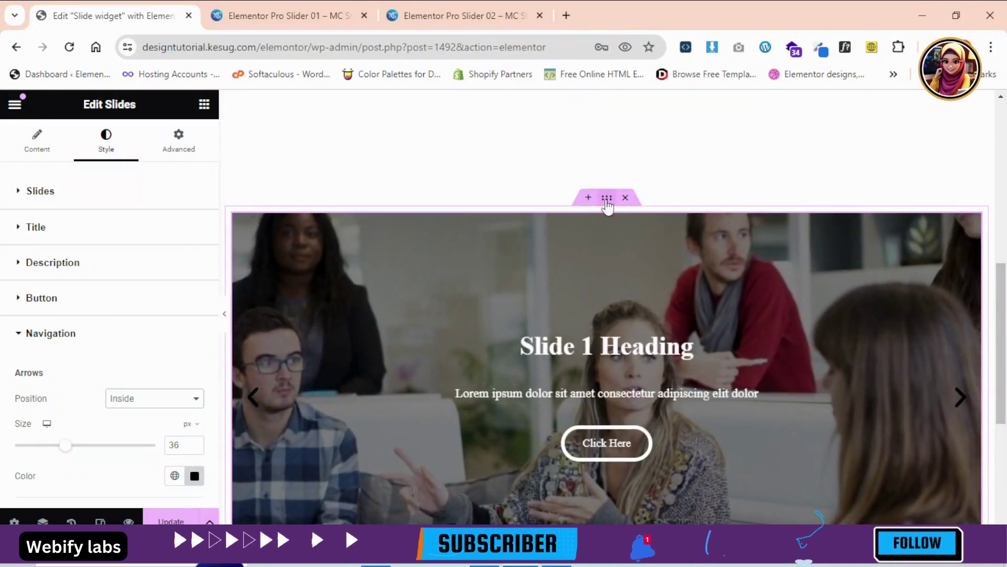
left_click(607, 197)
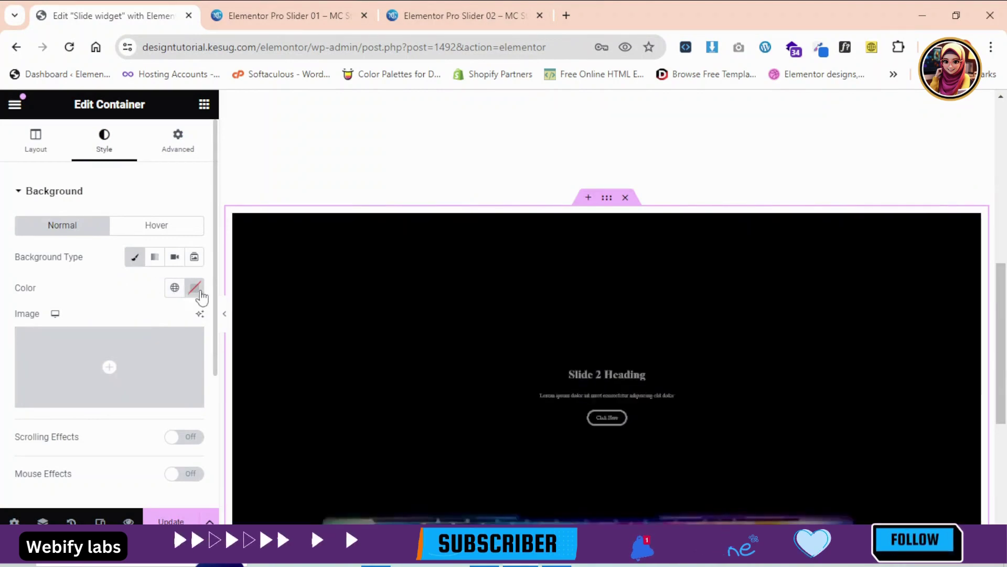
left_click(195, 288)
left_click_drag(197, 356, 279, 347)
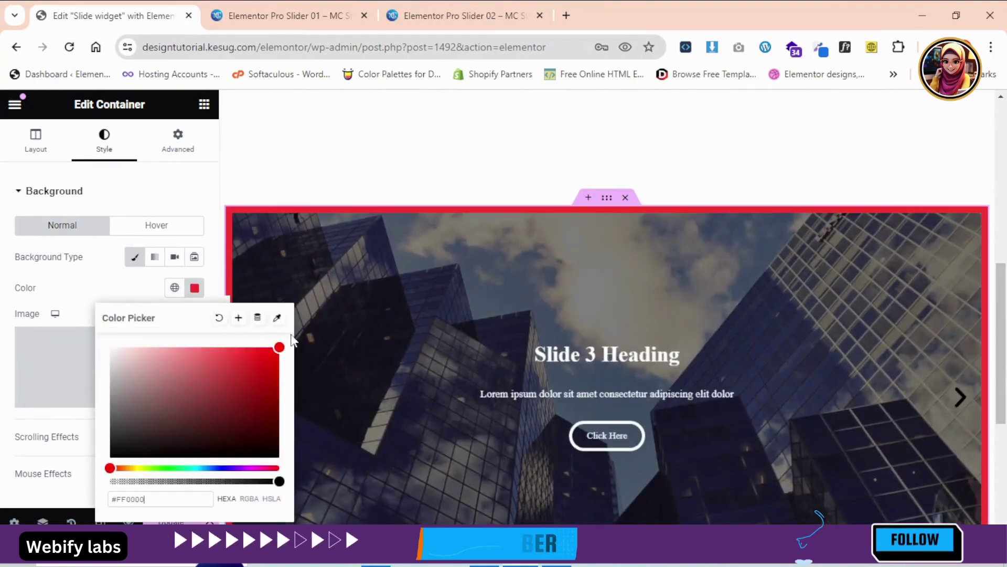
left_click(156, 200)
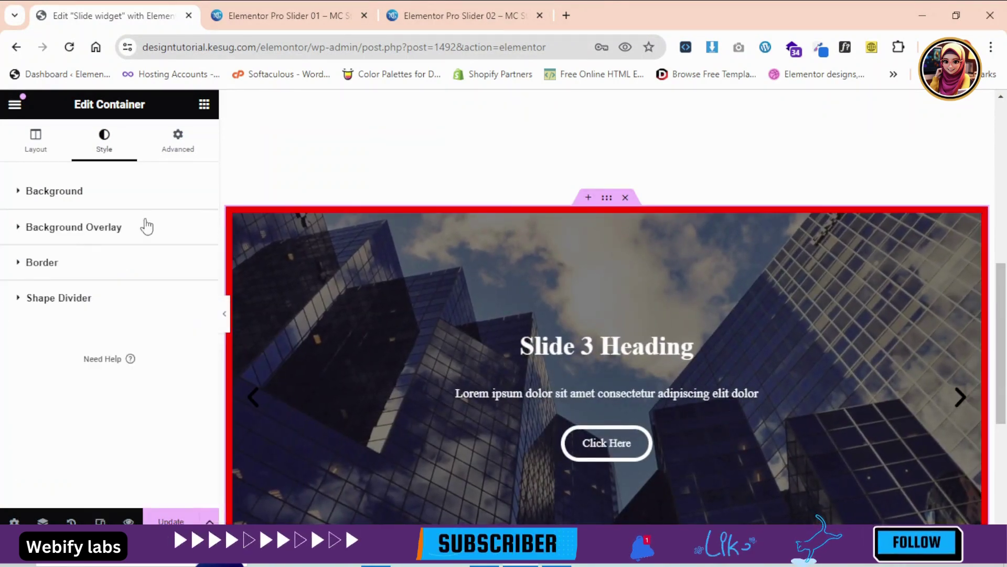
Set the container's content width to Full Width at 100% and its padding to 0 on all sides
left_click(27, 142)
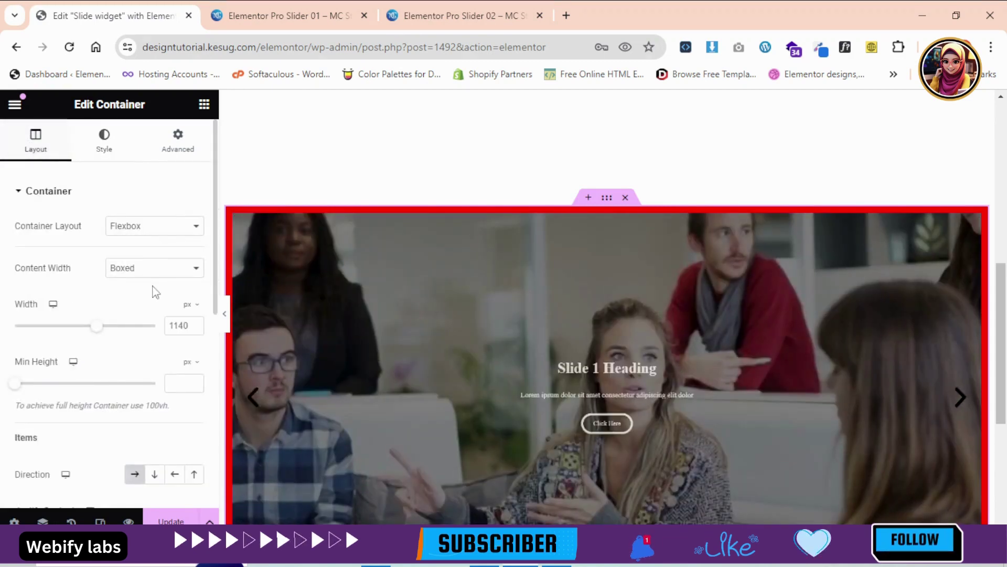
left_click(153, 268)
left_click(140, 294)
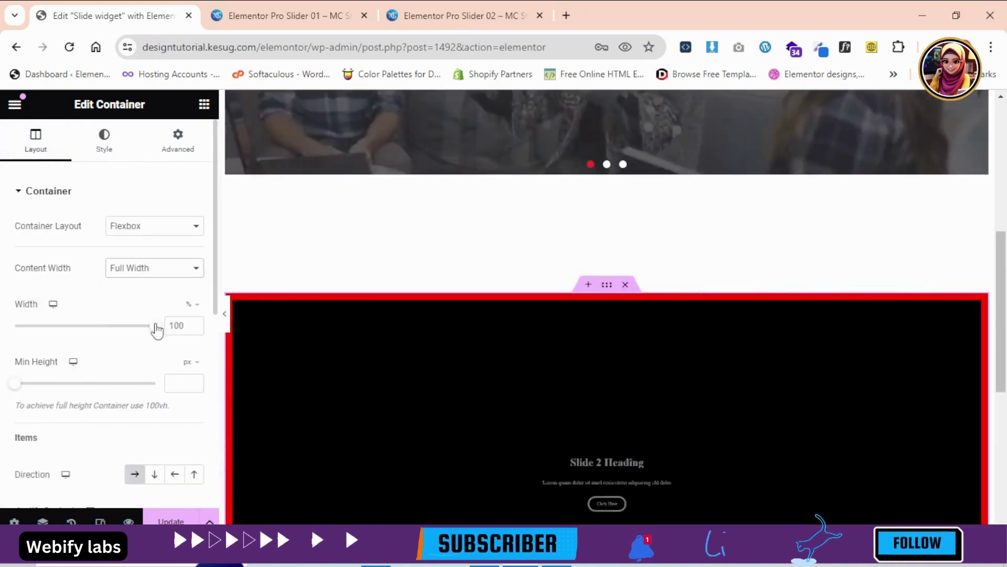
left_click_drag(158, 328, 193, 330)
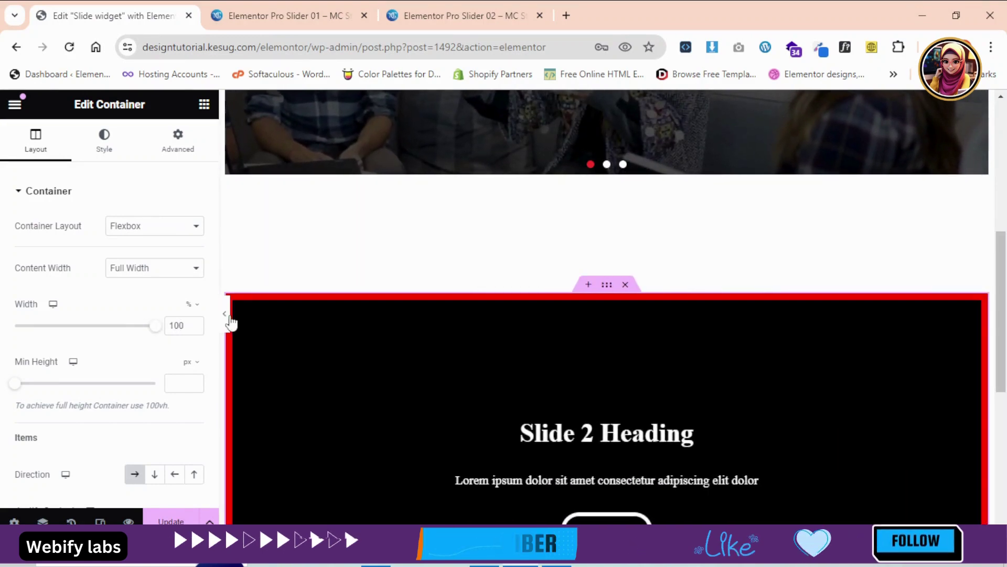
left_click(168, 149)
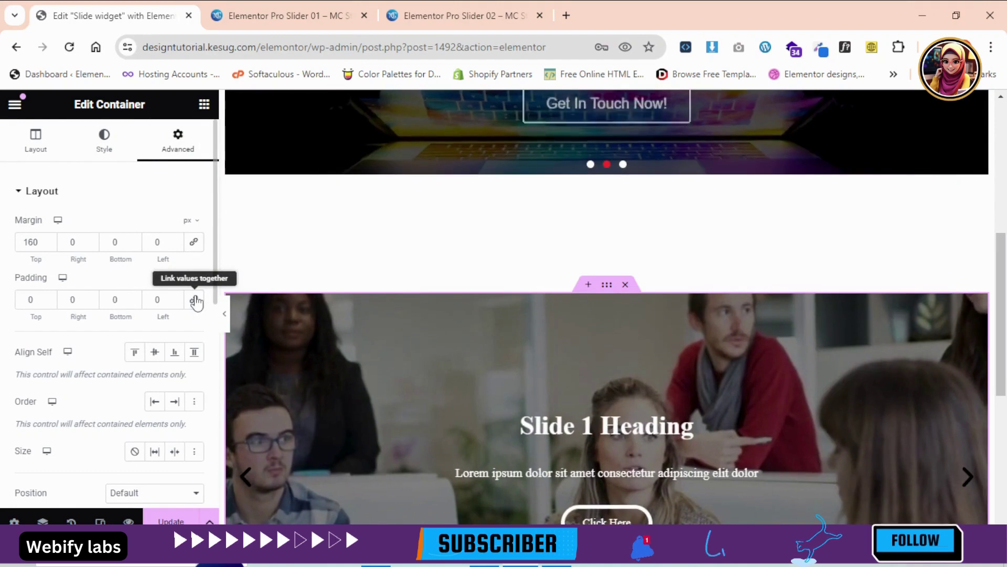
Preview the page changes in a new browser tab and examine the second slider there
scroll(407, 360, "down", 3)
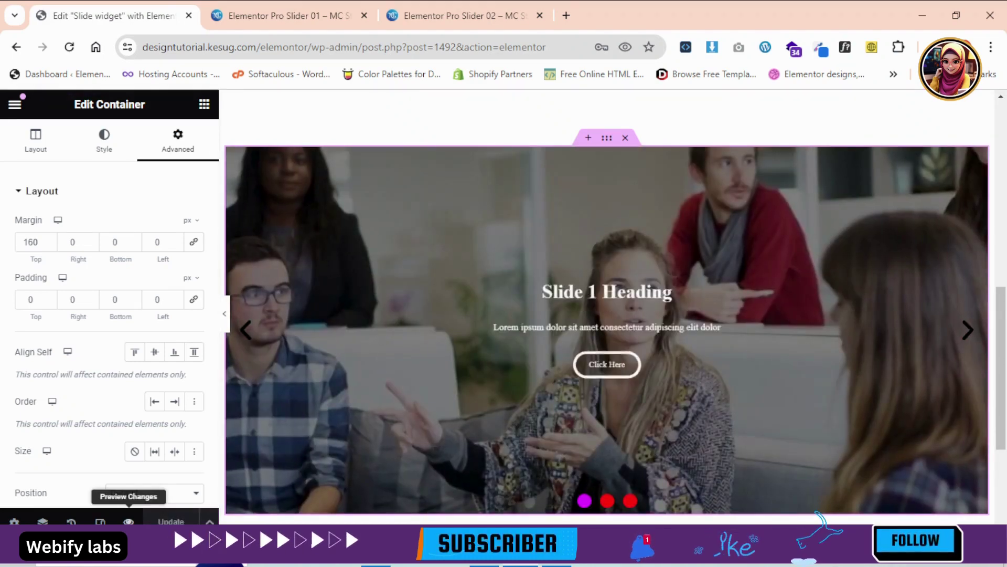
left_click(129, 522)
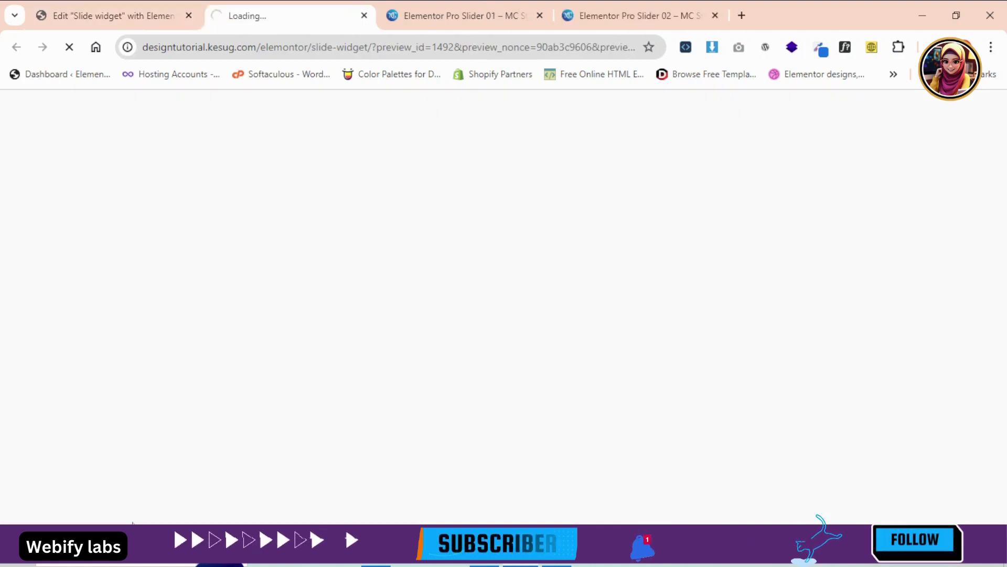
scroll(1005, 446, "down", 8)
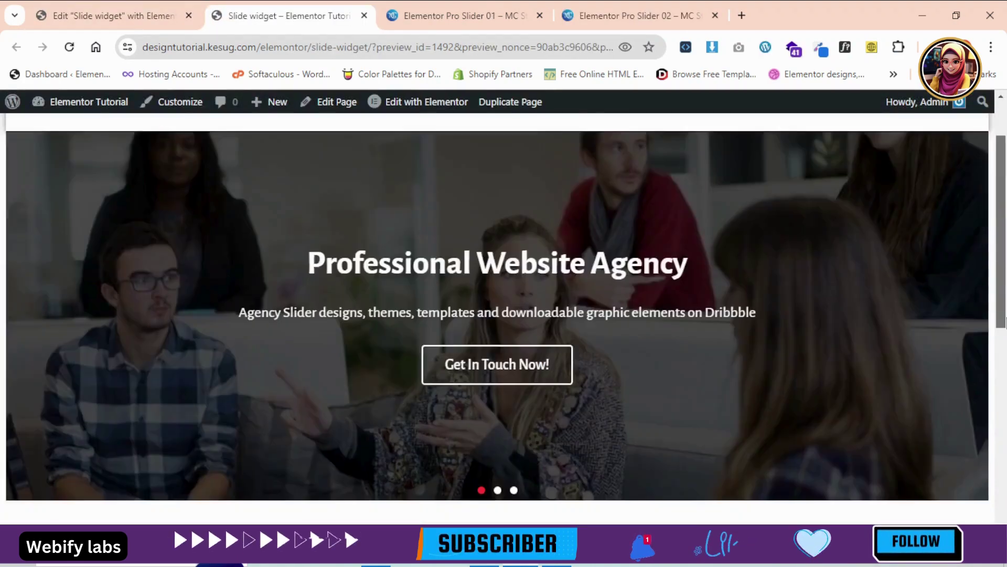
left_click_drag(1005, 445, 1006, 501)
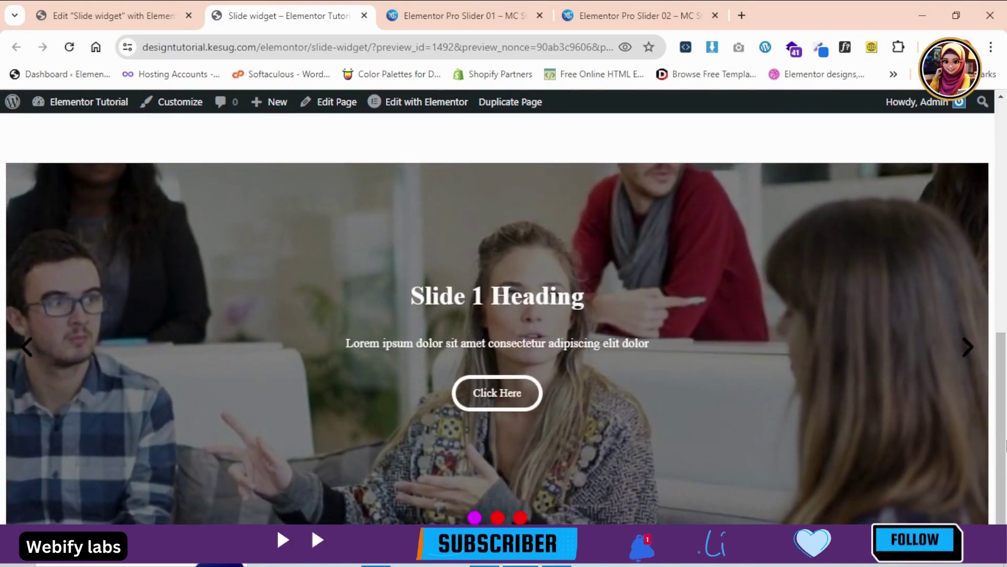
left_click_drag(1006, 434, 1006, 467)
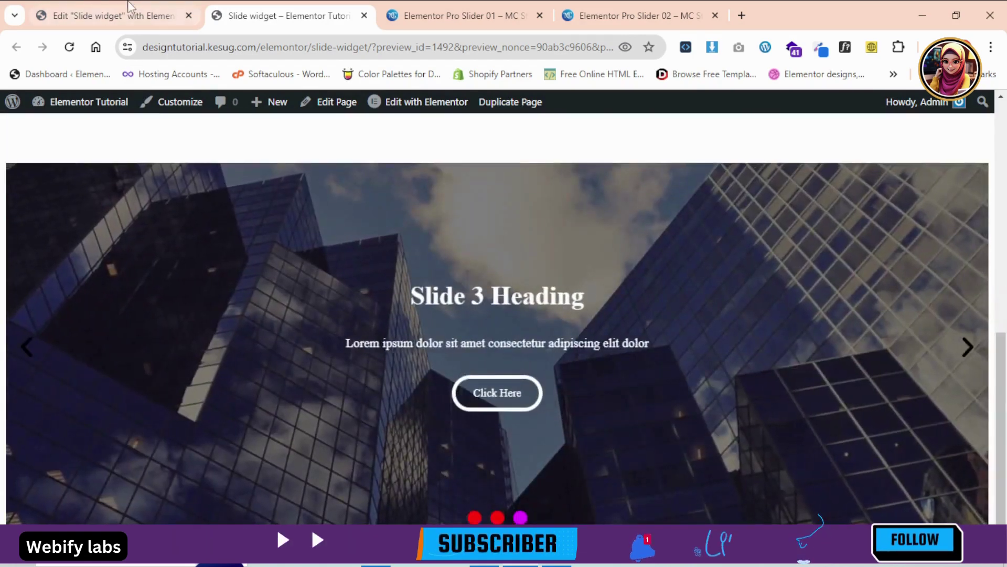
Review the container's width, margin and padding settings in the editor, and compare both sliders in the page preview
left_click(129, 5)
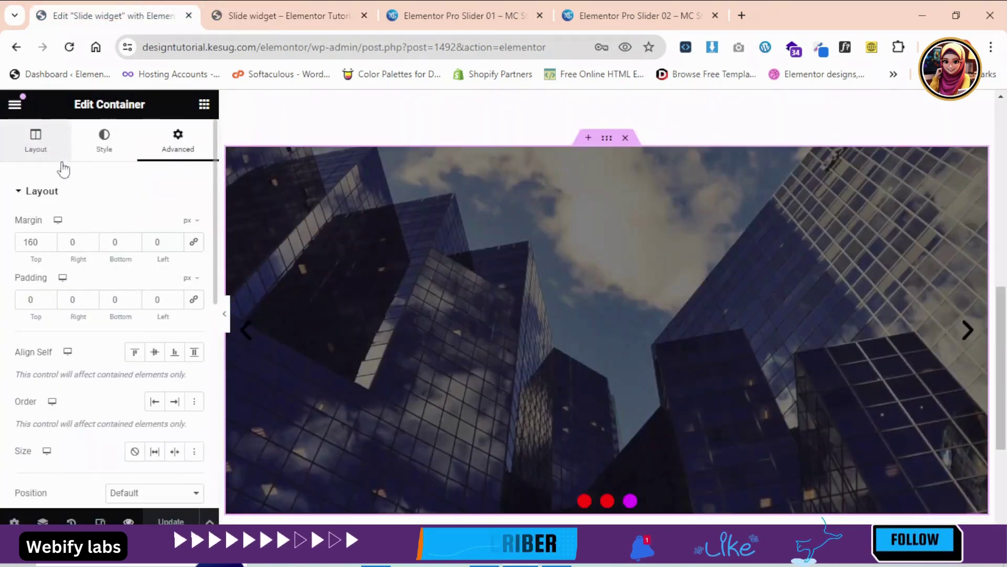
left_click(55, 154)
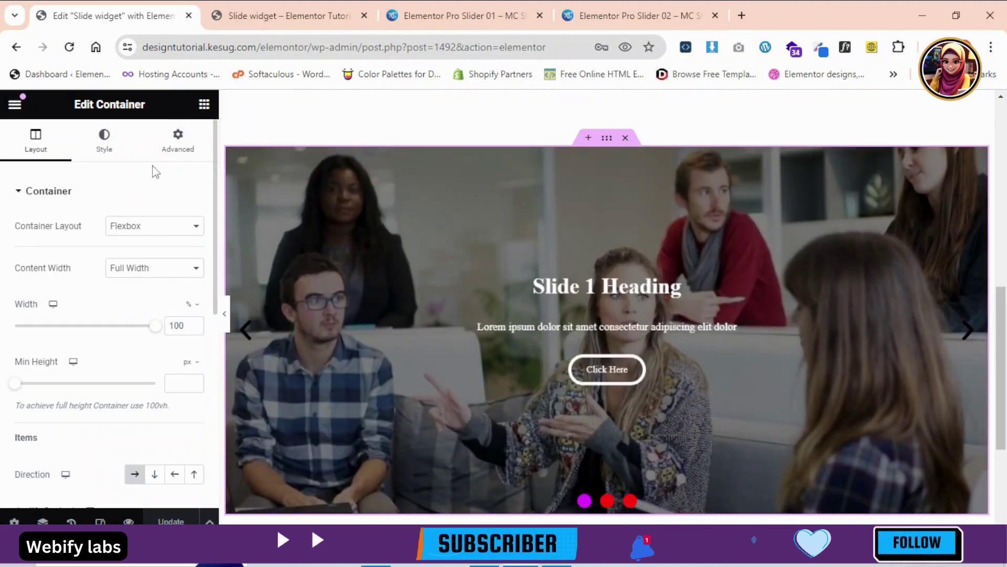
left_click(166, 157)
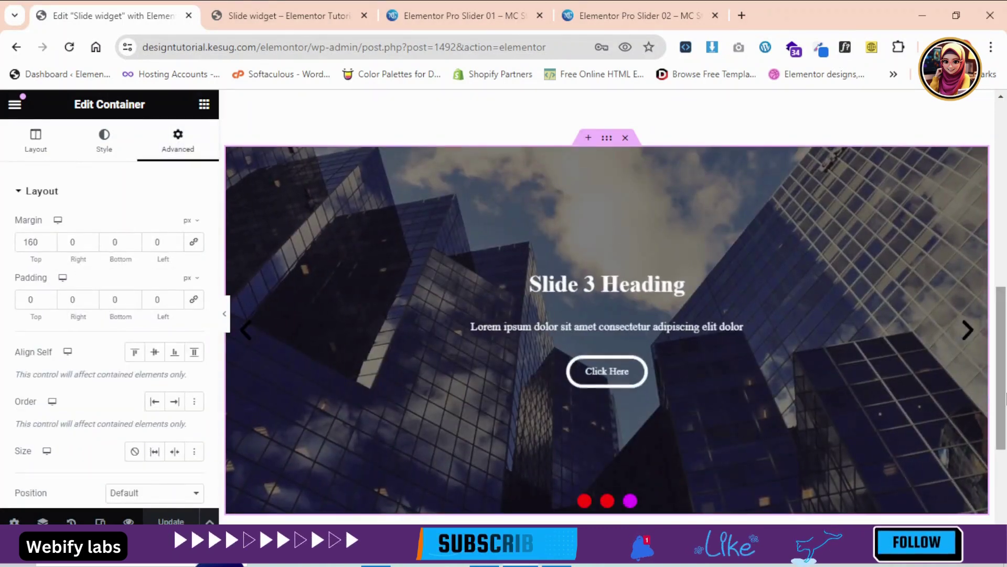
scroll(414, 137, "down", 2)
left_click(278, 7)
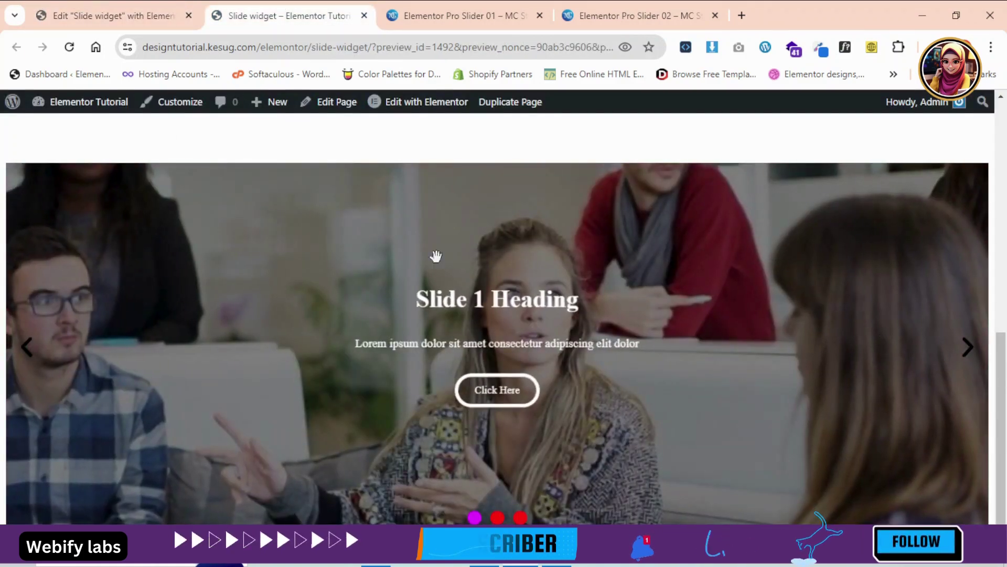
scroll(477, 406, "up", 2)
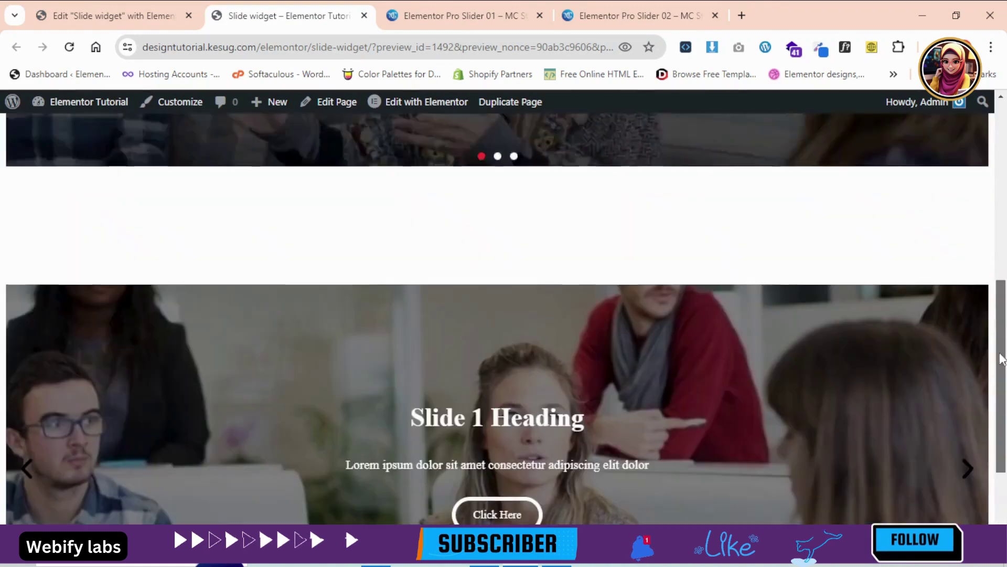
scroll(477, 406, "down", 2)
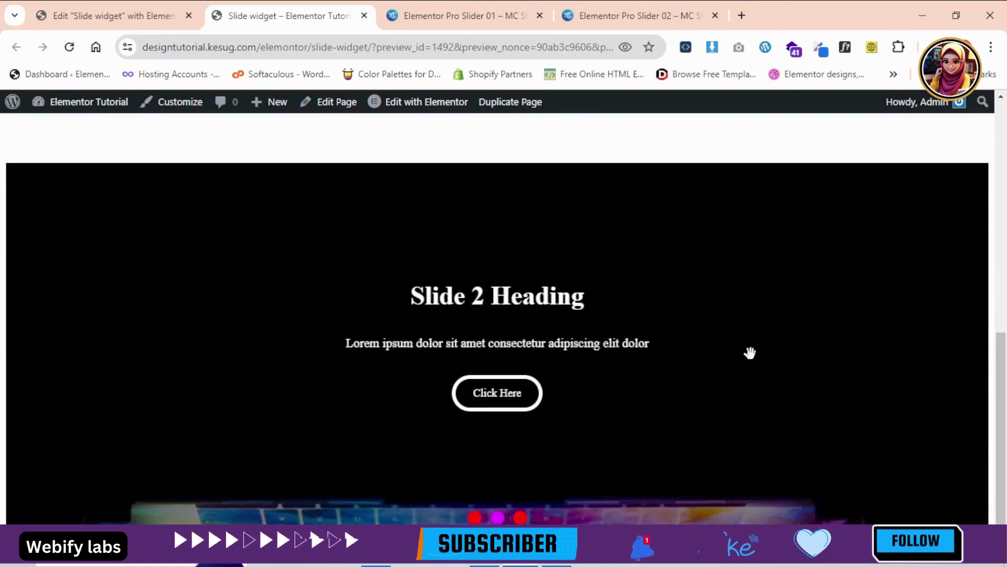